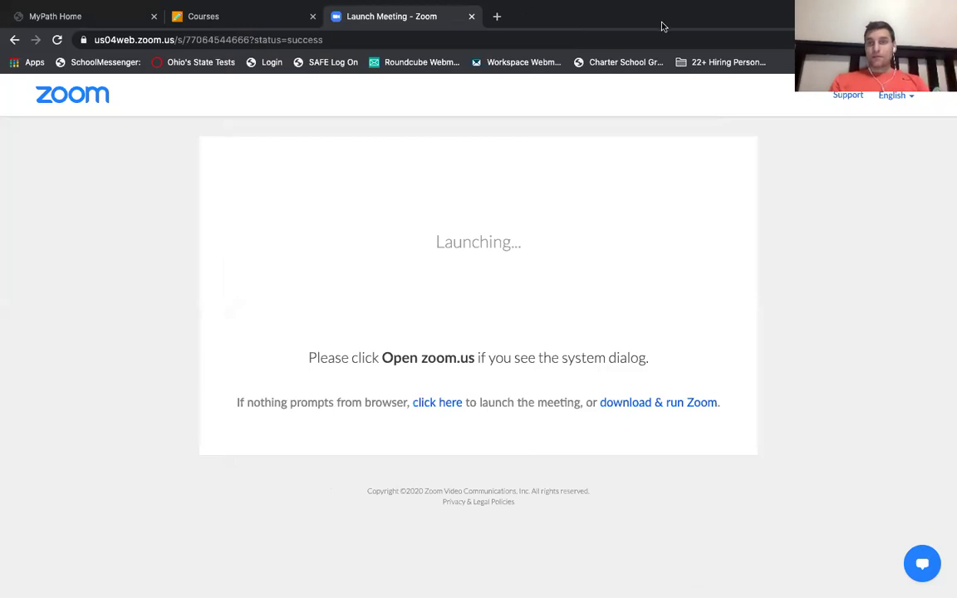
- Show the Courses list, then open a new blank browser tab
left_click(223, 19)
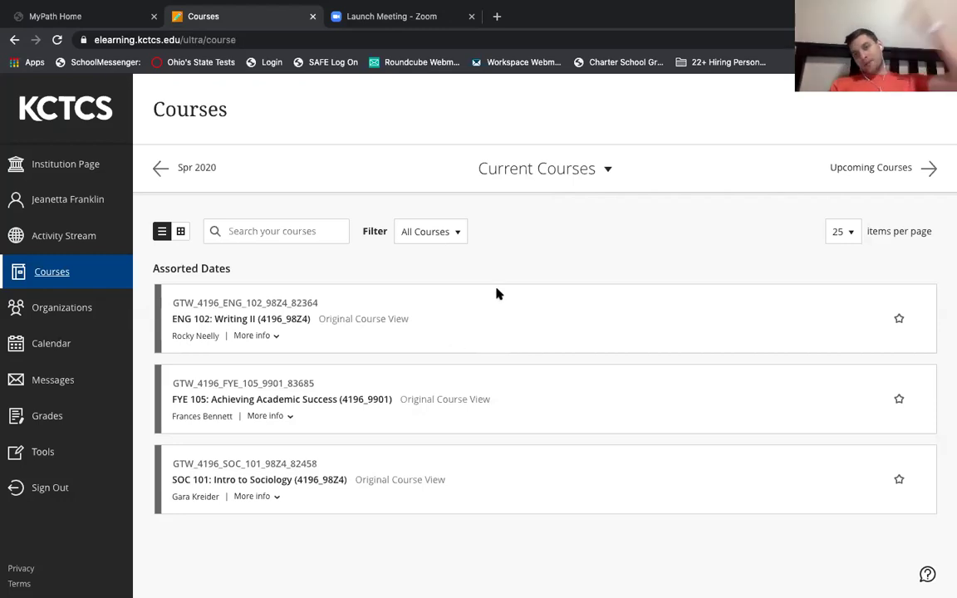
left_click(495, 16)
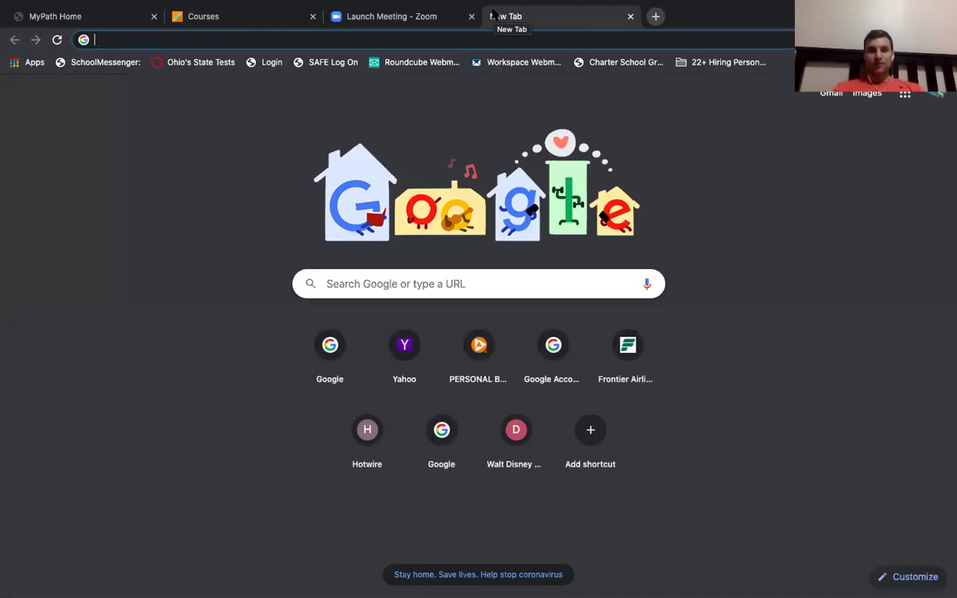
- Search Google for 'flowers' and scroll through the results
type("f")
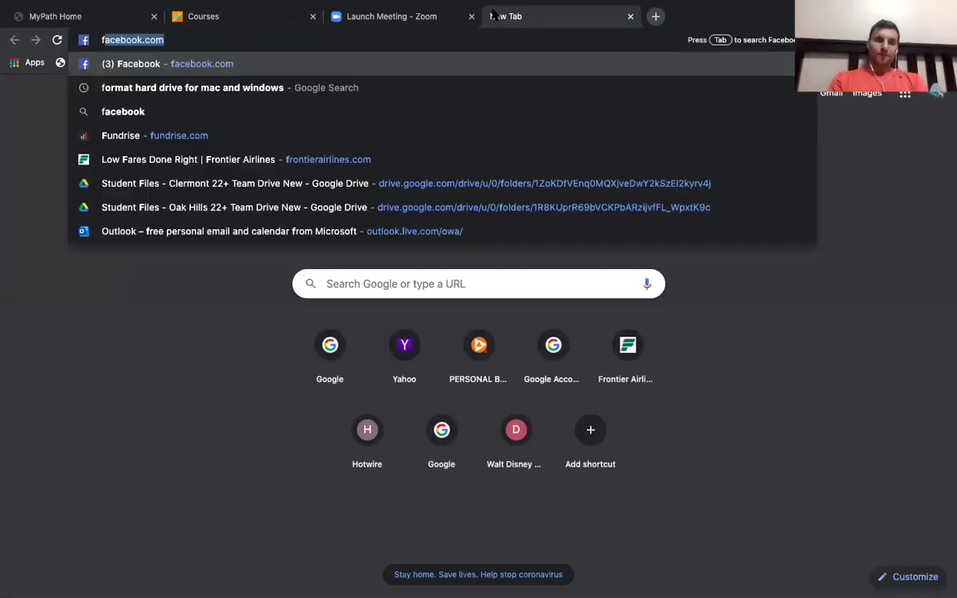
type("lowers")
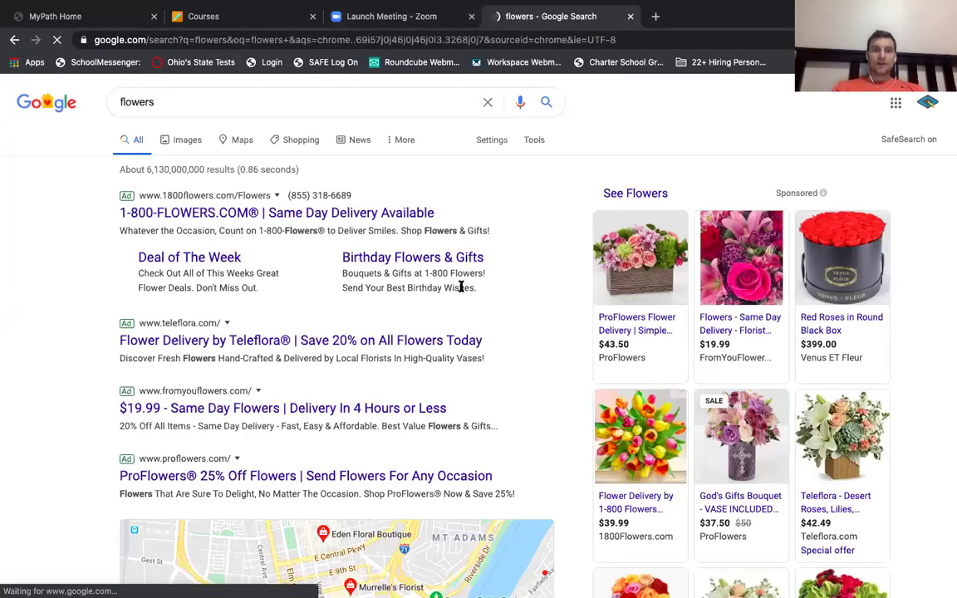
scroll(459, 284, "down", 10)
scroll(460, 287, "down", 3)
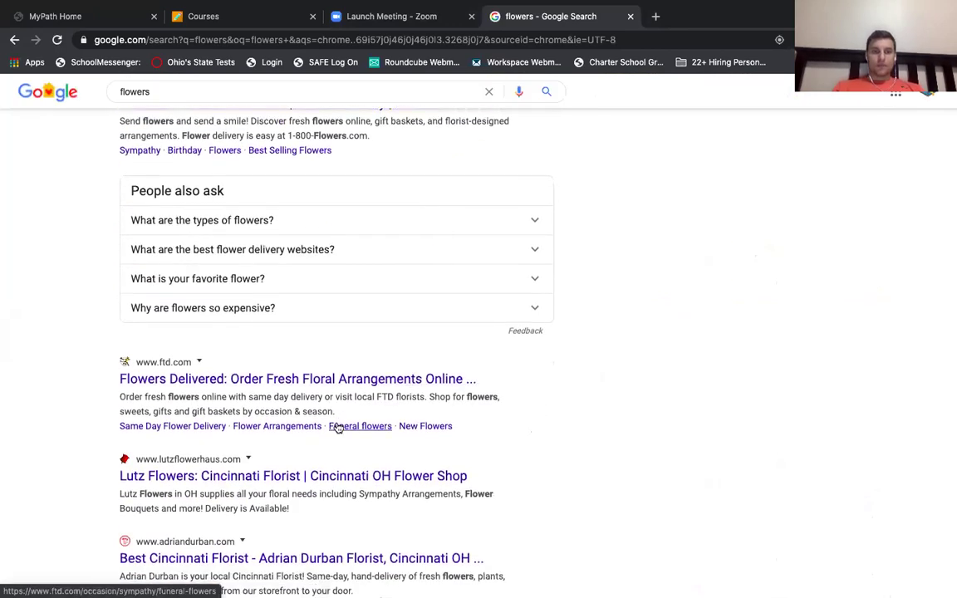
scroll(338, 422, "down", 3)
scroll(337, 427, "up", 4)
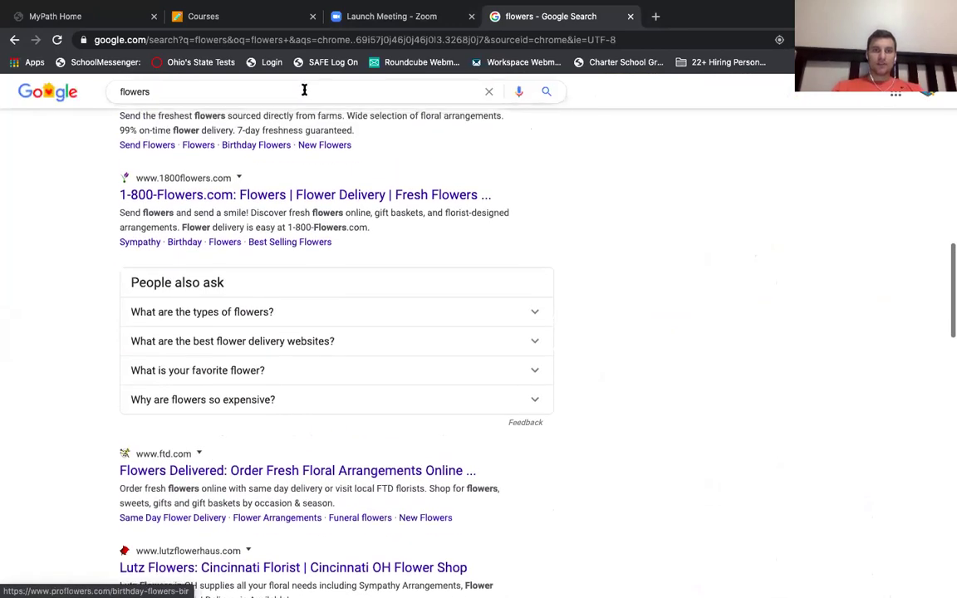
- Change the query to 'history of flowers' using the suggestion
left_click(299, 91)
double_click(299, 91)
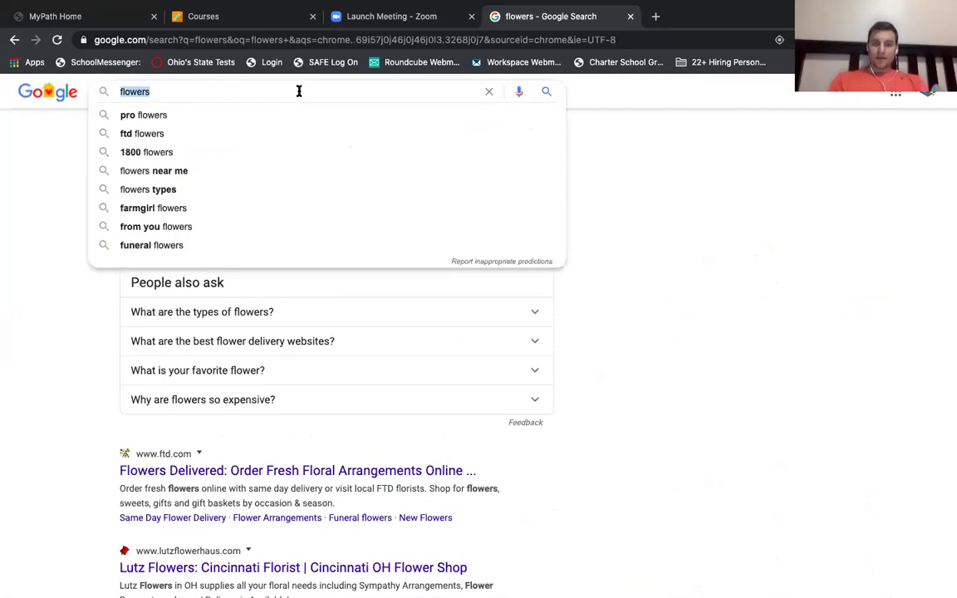
type("history ")
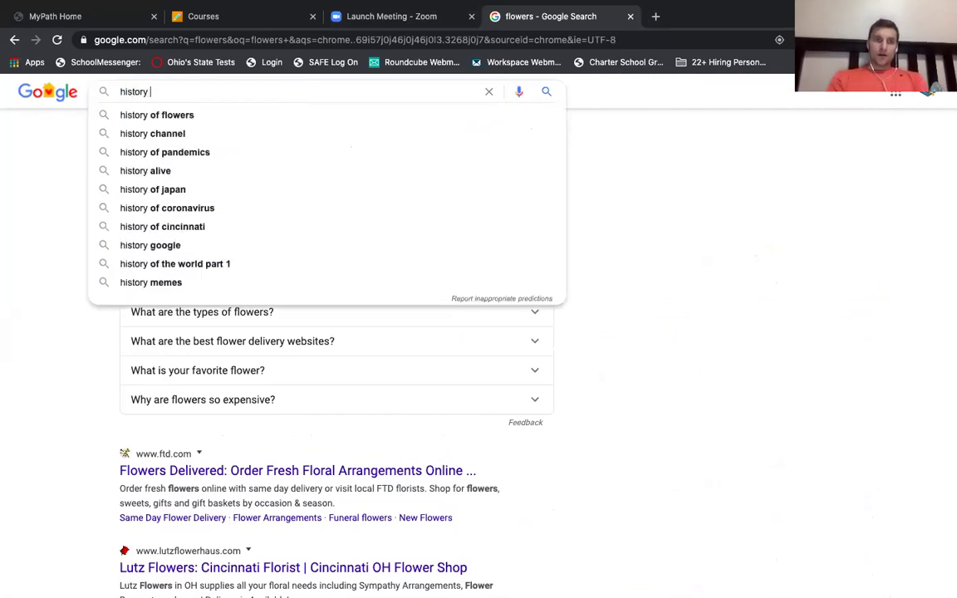
type("o")
left_click(215, 114)
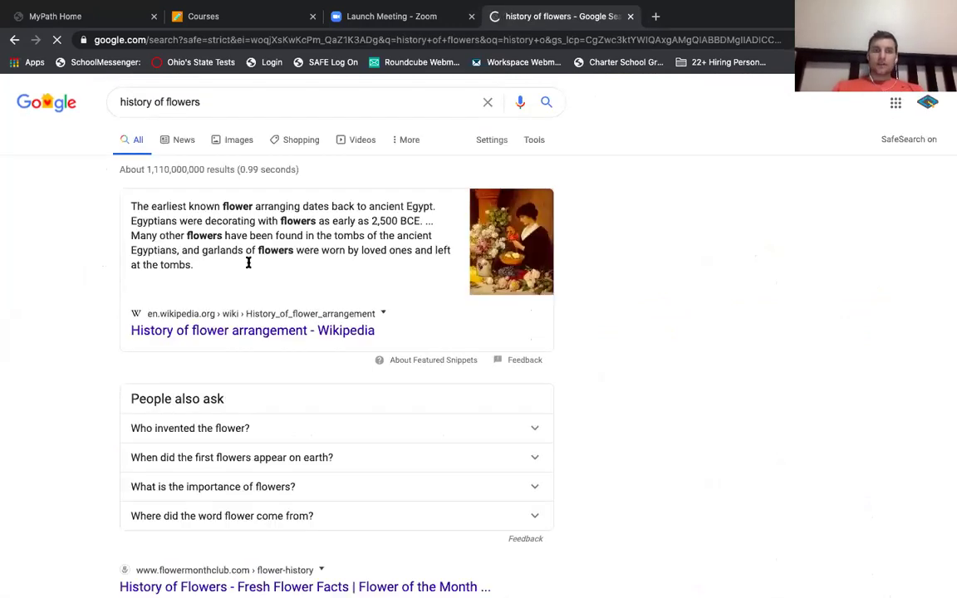
- Open the History of flower arrangement Wikipedia article and copy its web address
left_click(235, 336)
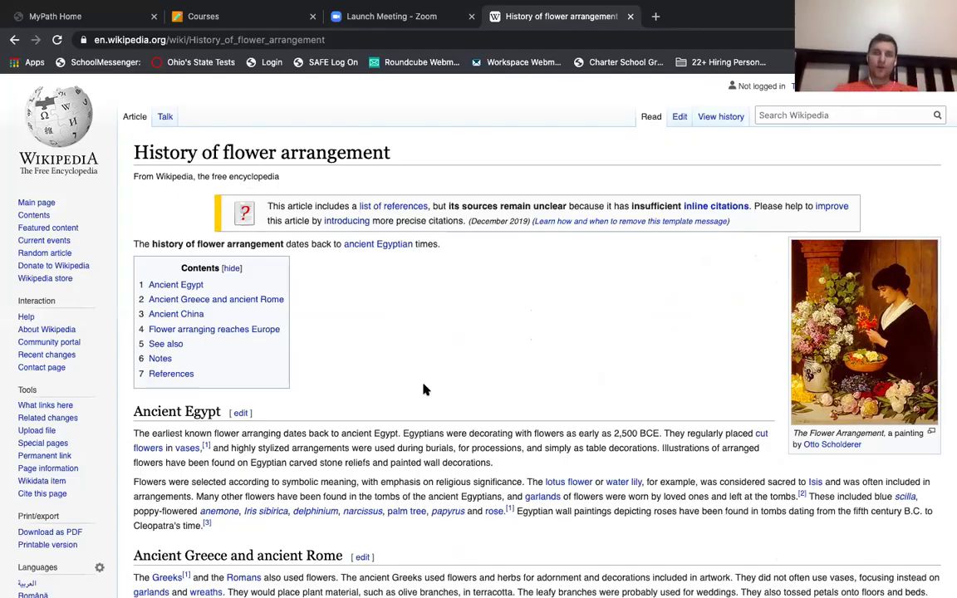
left_click(375, 37)
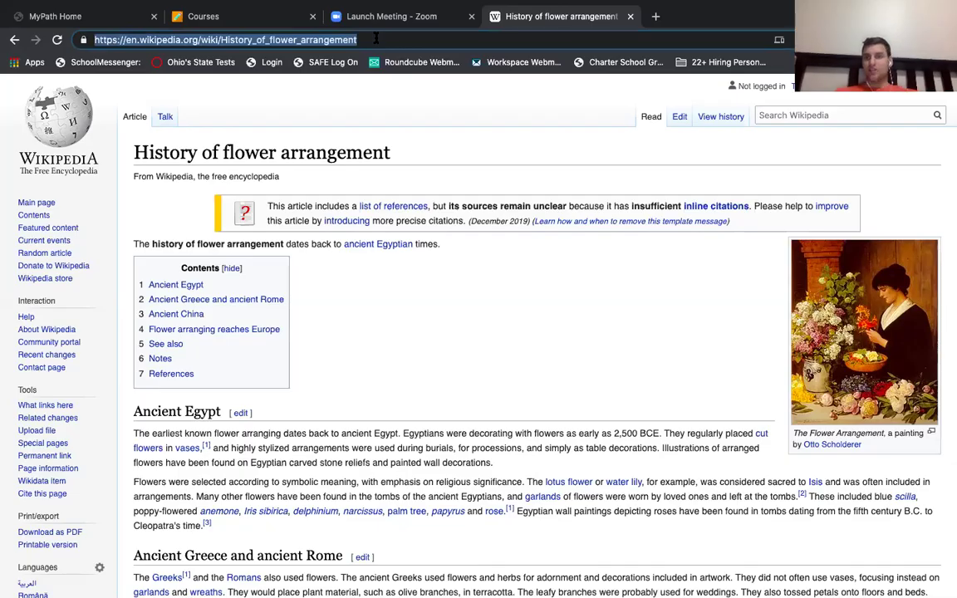
left_click(376, 34)
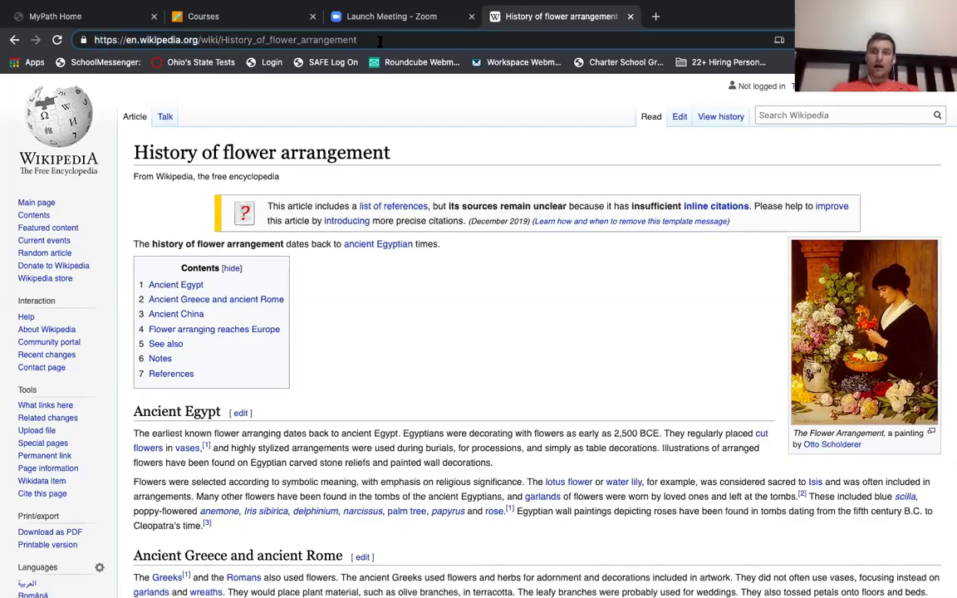
left_click(380, 41)
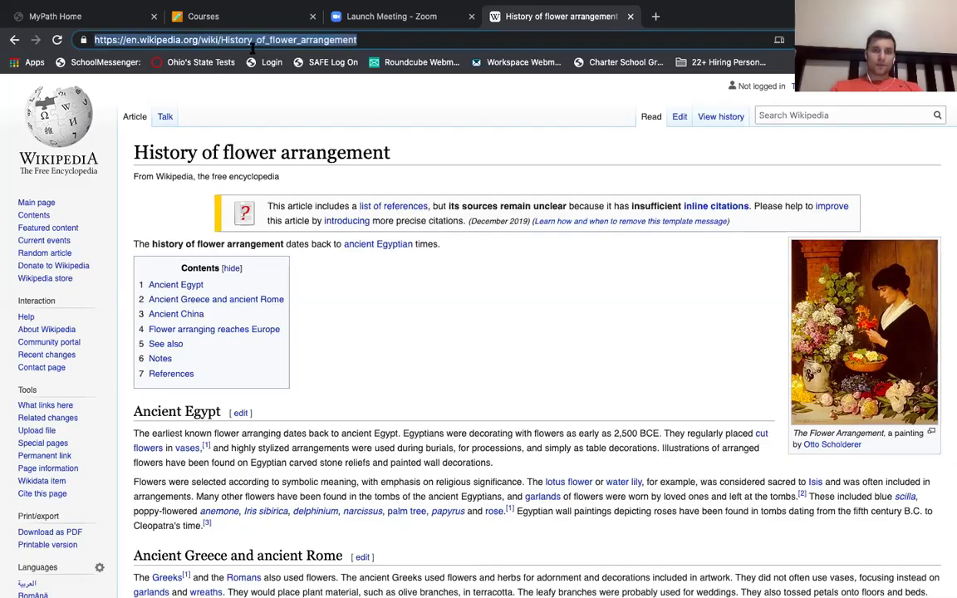
left_click(133, 40, "shift")
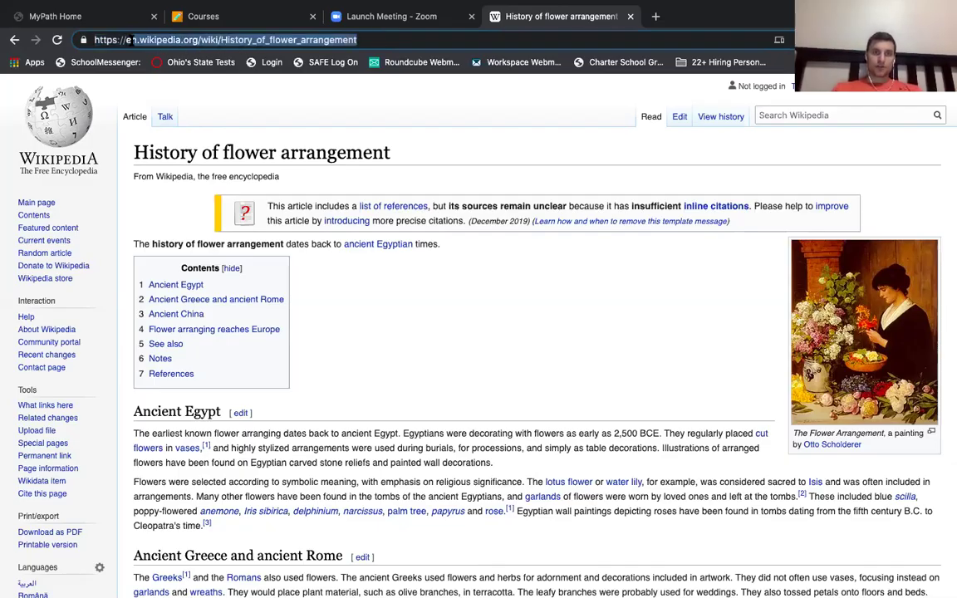
left_click(94, 40)
key("super+a")
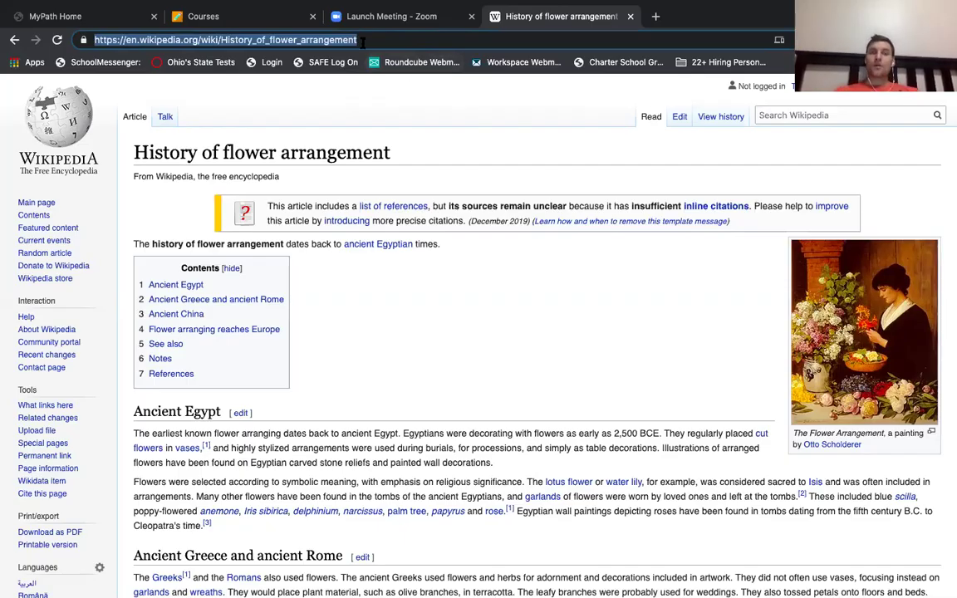
- Open the ENG 102: Writing II course and browse Module 1's Lesson 2 activities
left_click(255, 18)
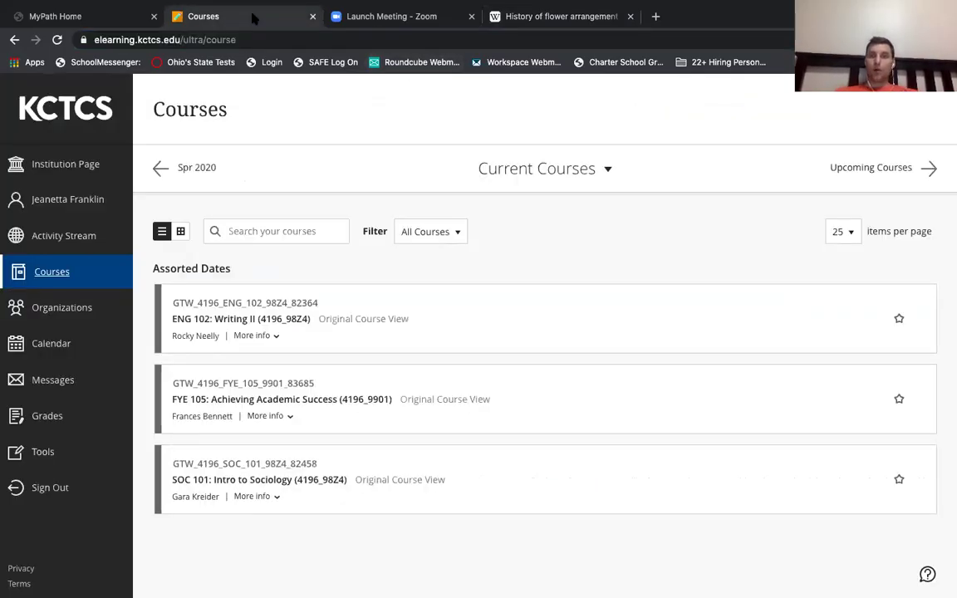
left_click(284, 321)
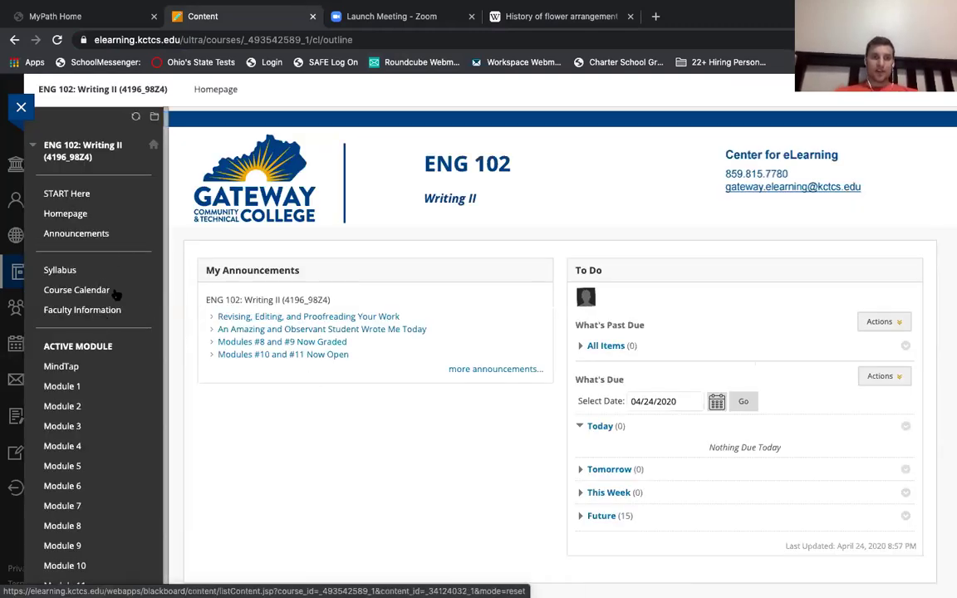
left_click(72, 388)
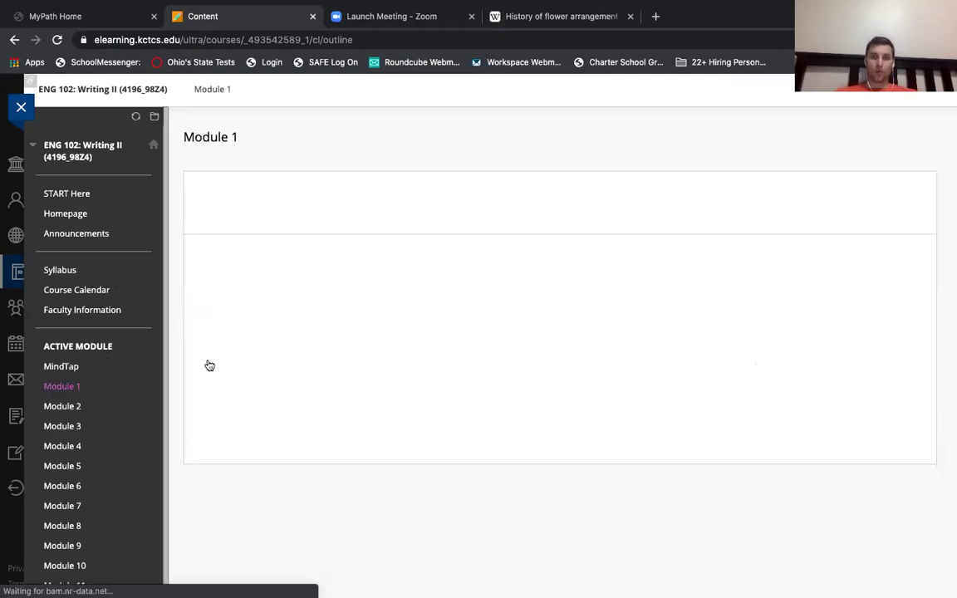
scroll(452, 405, "down", 15)
left_click(371, 286)
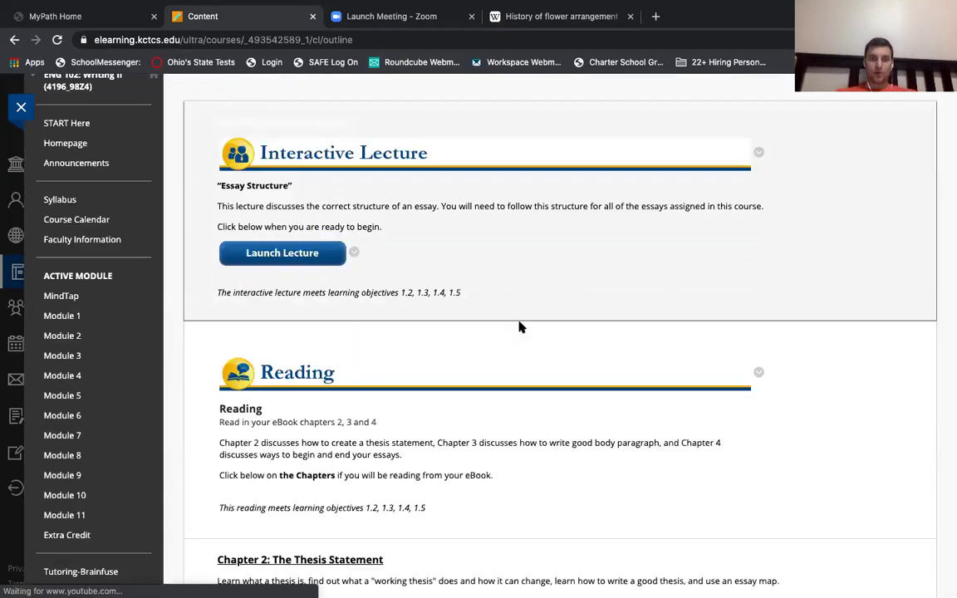
scroll(519, 325, "down", 10)
scroll(519, 327, "up", 5)
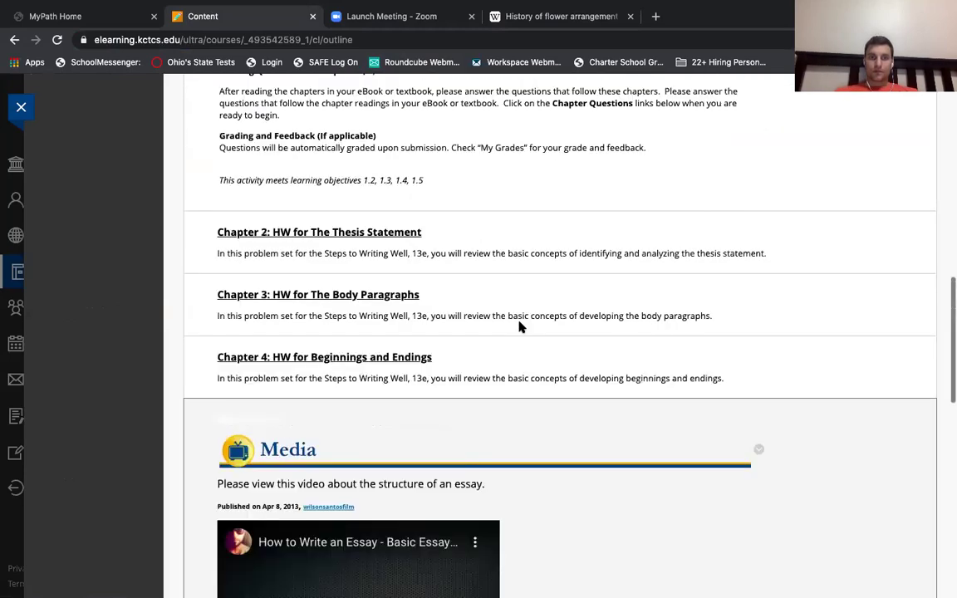
scroll(506, 337, "down", 6)
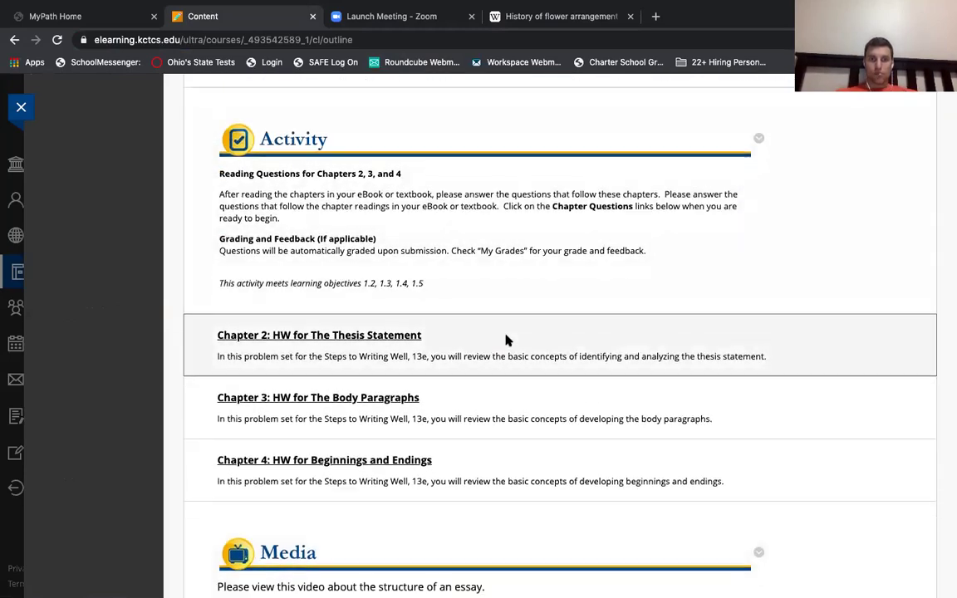
scroll(508, 340, "down", 5)
scroll(508, 340, "up", 5)
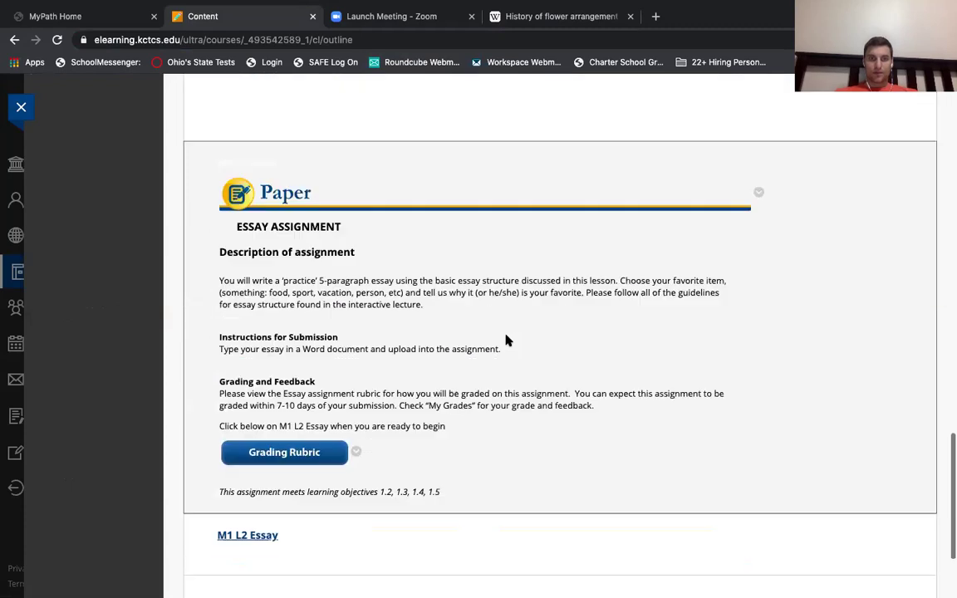
scroll(507, 340, "up", 5)
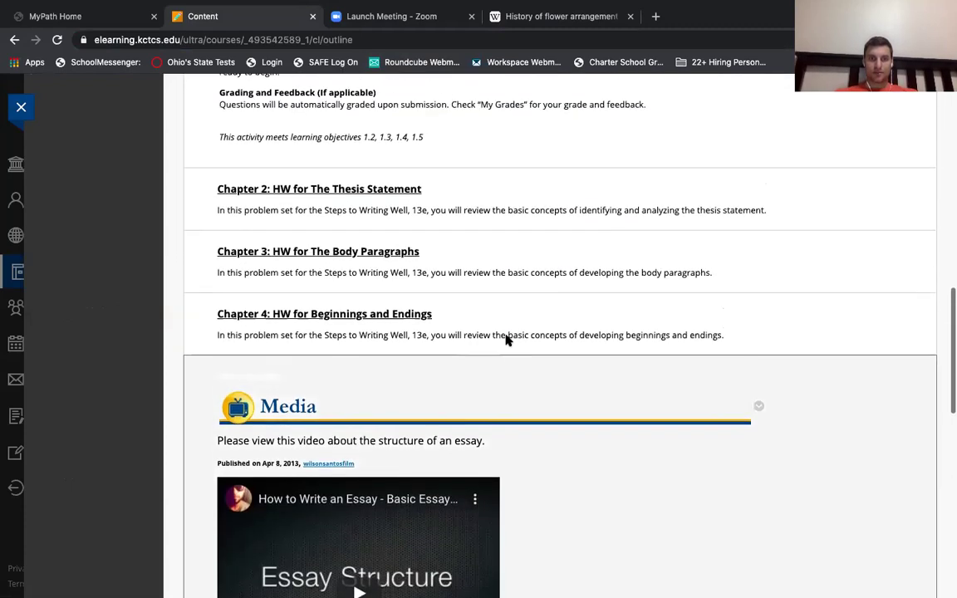
scroll(507, 340, "down", 10)
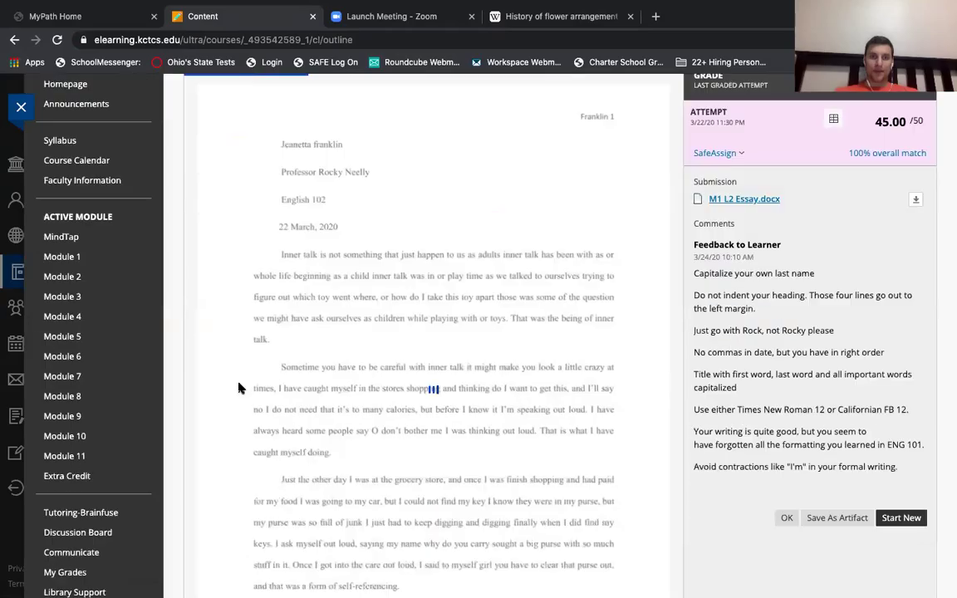
scroll(239, 387, "down", 10)
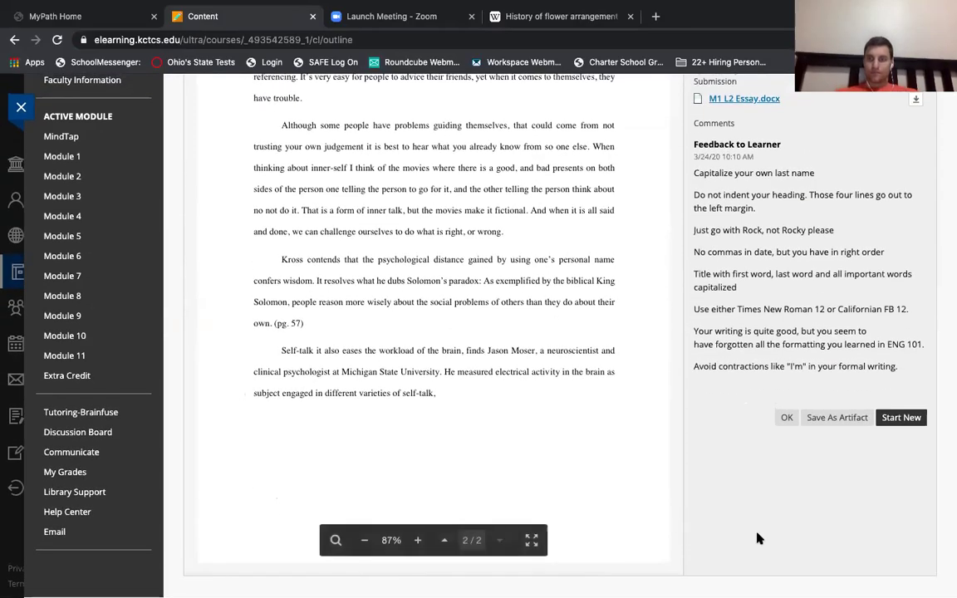
scroll(758, 535, "up", 5)
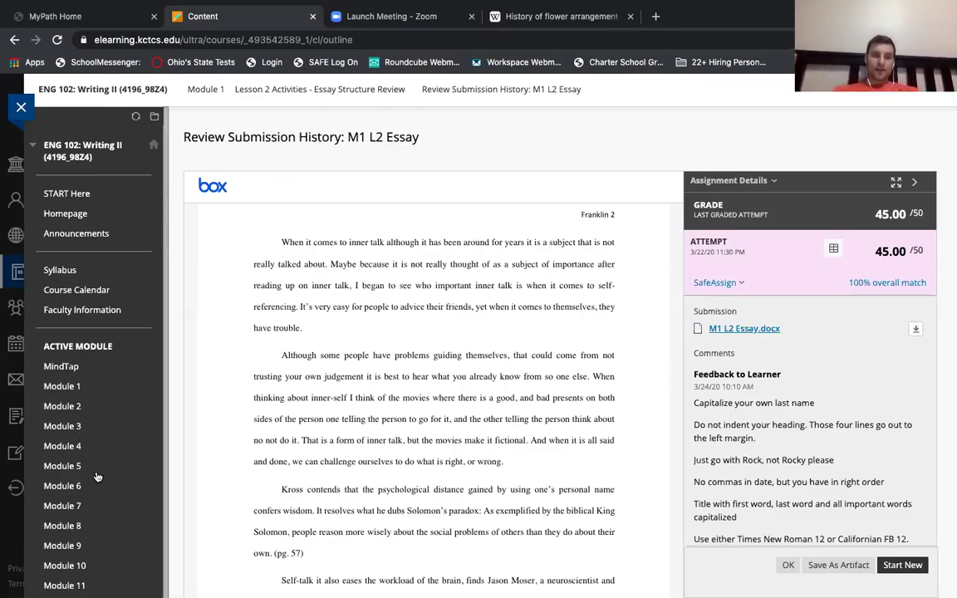
- Open Module 6's Lesson 2: Definition Development page and scroll to the Topic Proposal
left_click(62, 486)
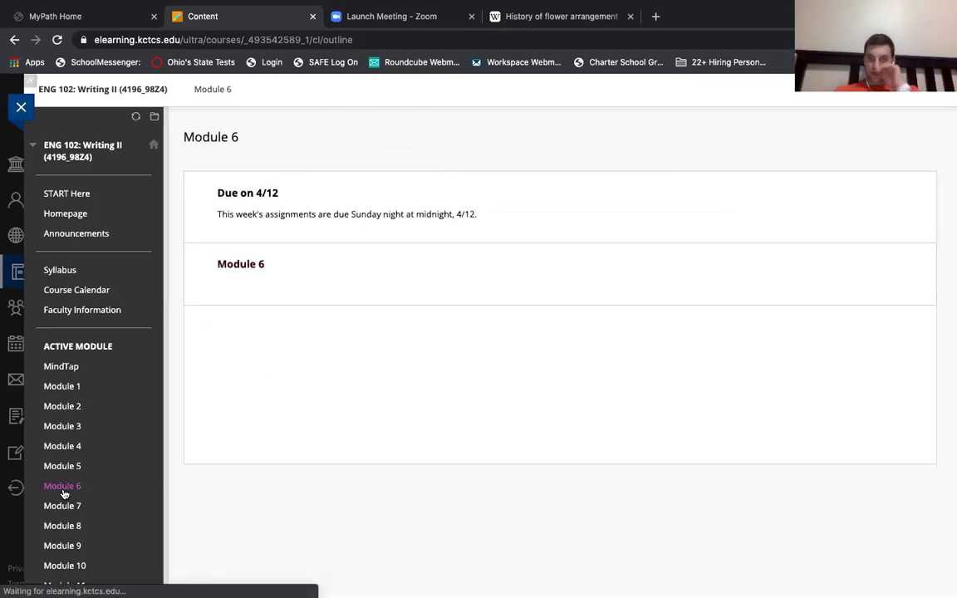
scroll(448, 415, "down", 10)
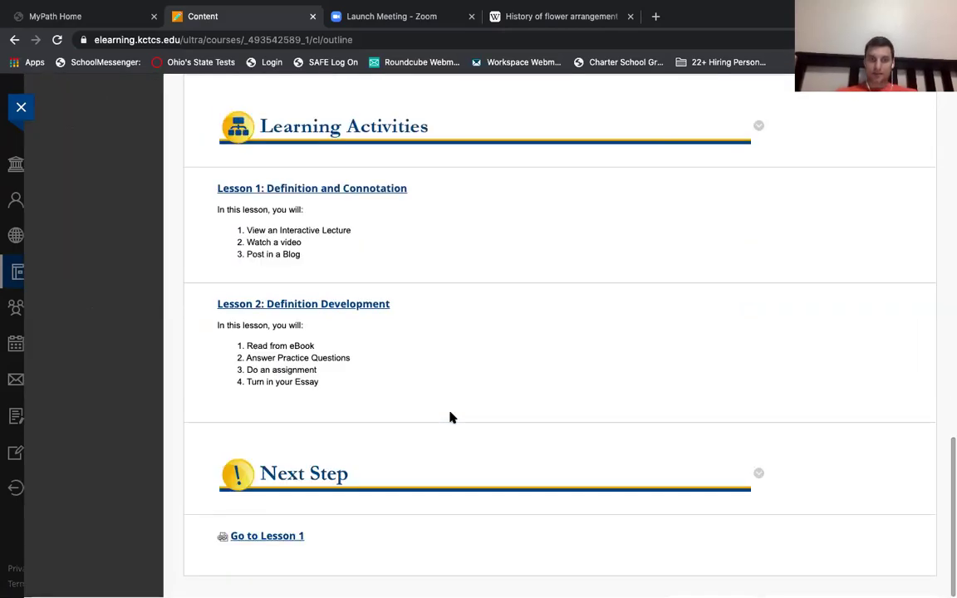
scroll(450, 417, "up", 1)
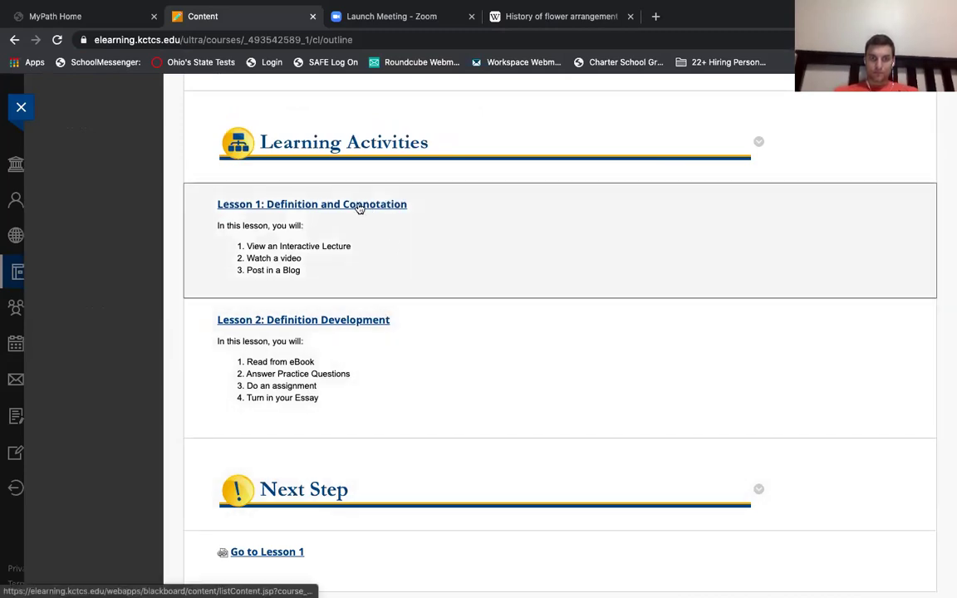
scroll(360, 208, "down", 1)
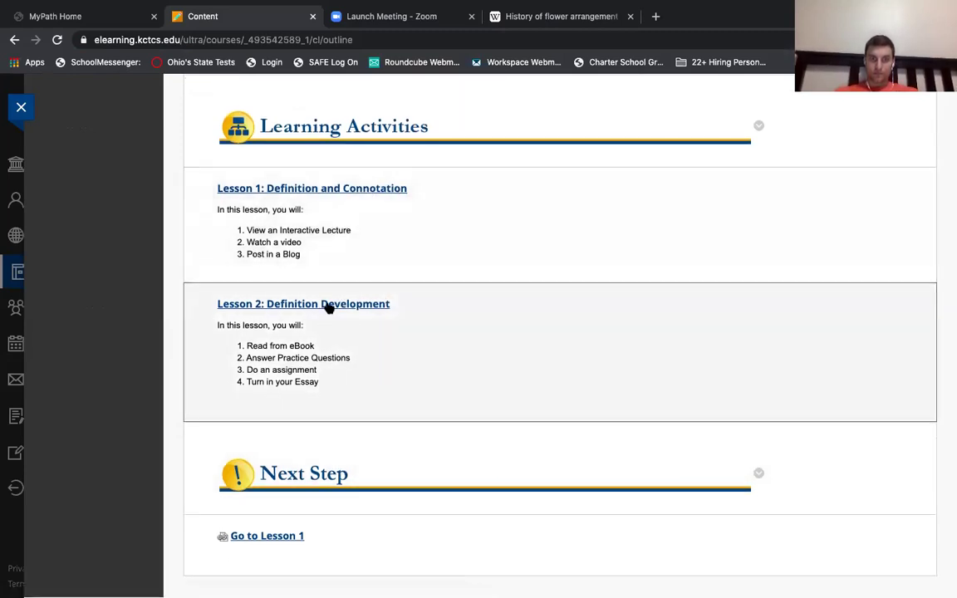
left_click(329, 307)
scroll(518, 333, "down", 10)
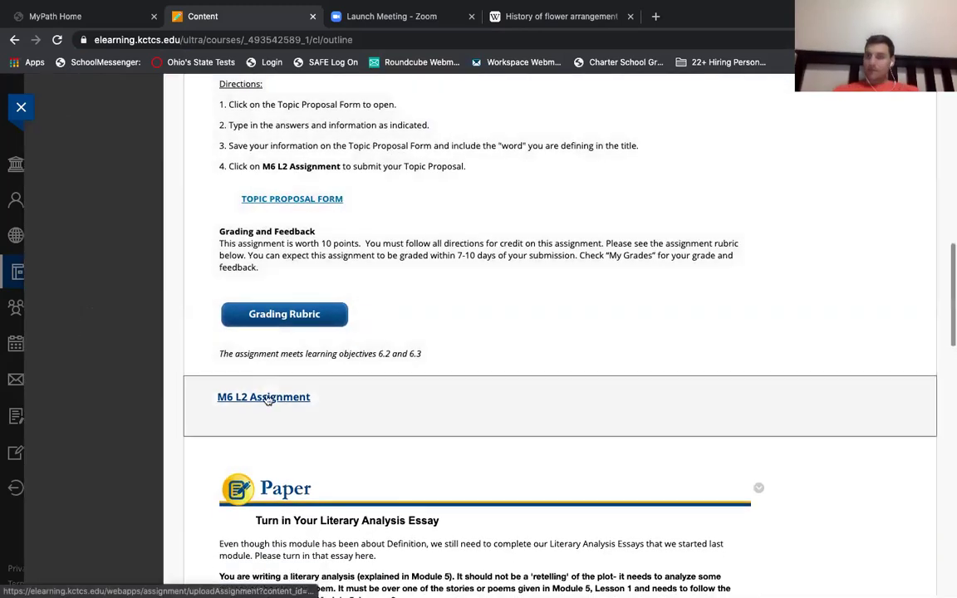
- Open the M6 L2 Assignment and start a Write Submission text entry
left_click(265, 400)
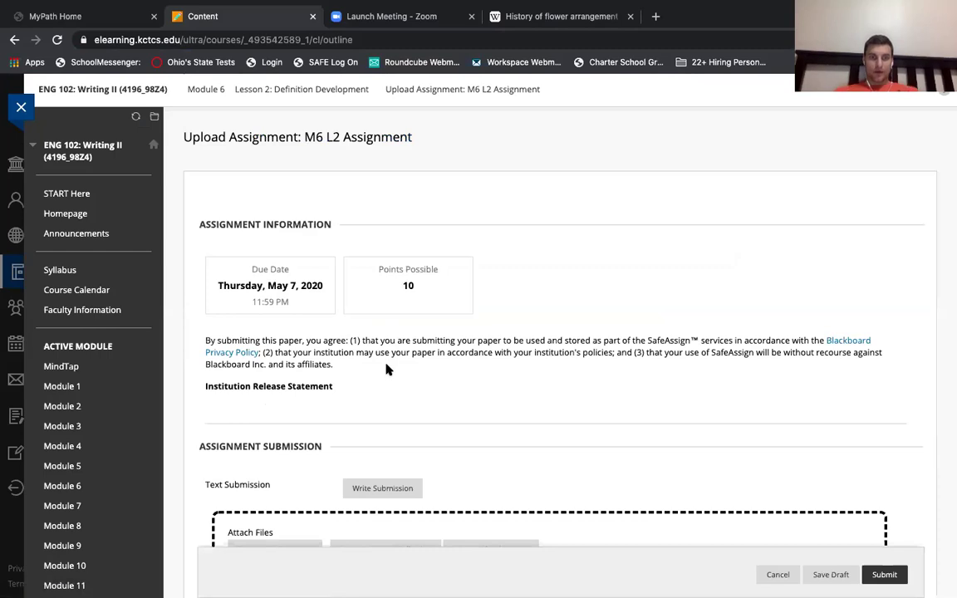
scroll(499, 406, "down", 3)
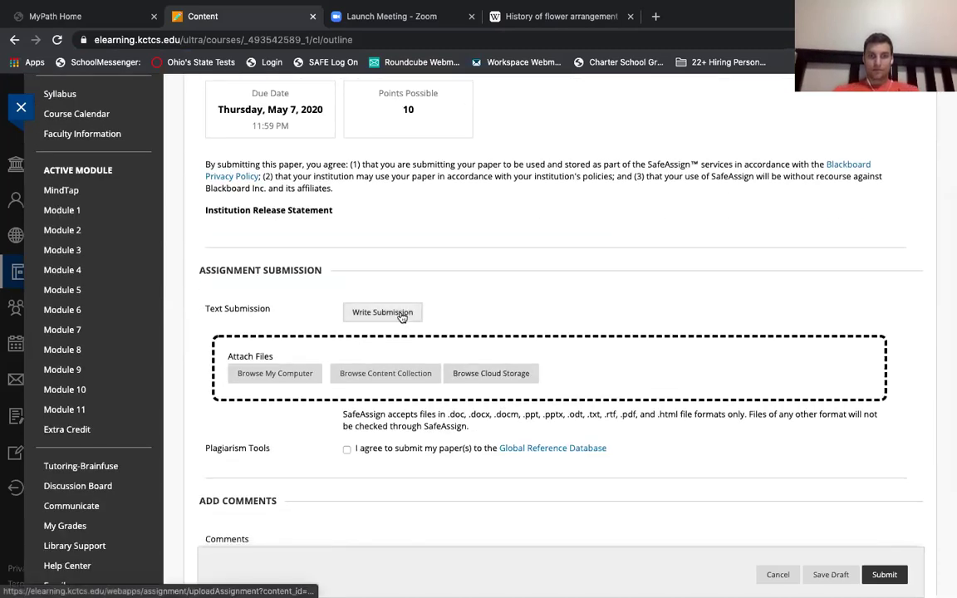
left_click(397, 313)
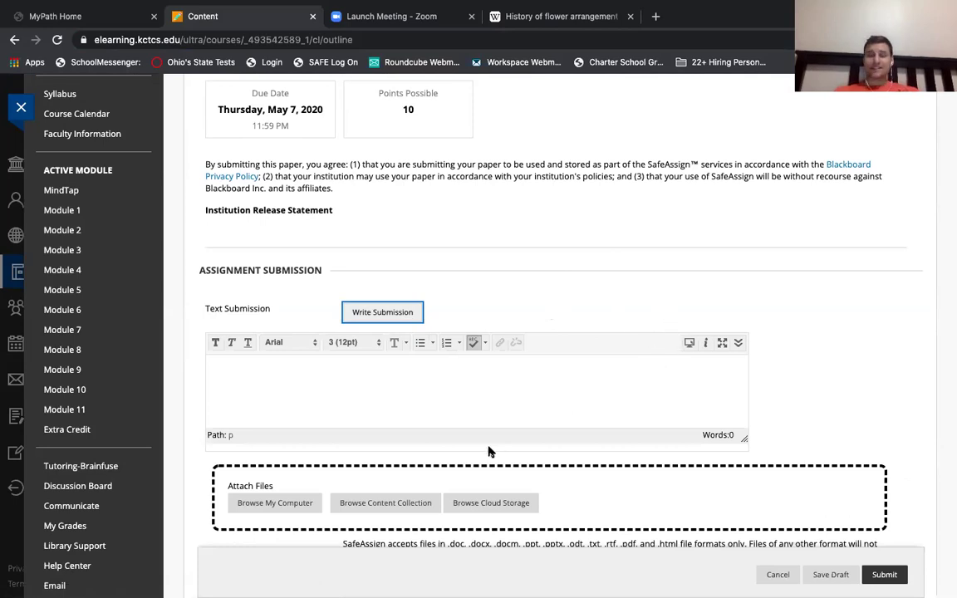
left_click(461, 376)
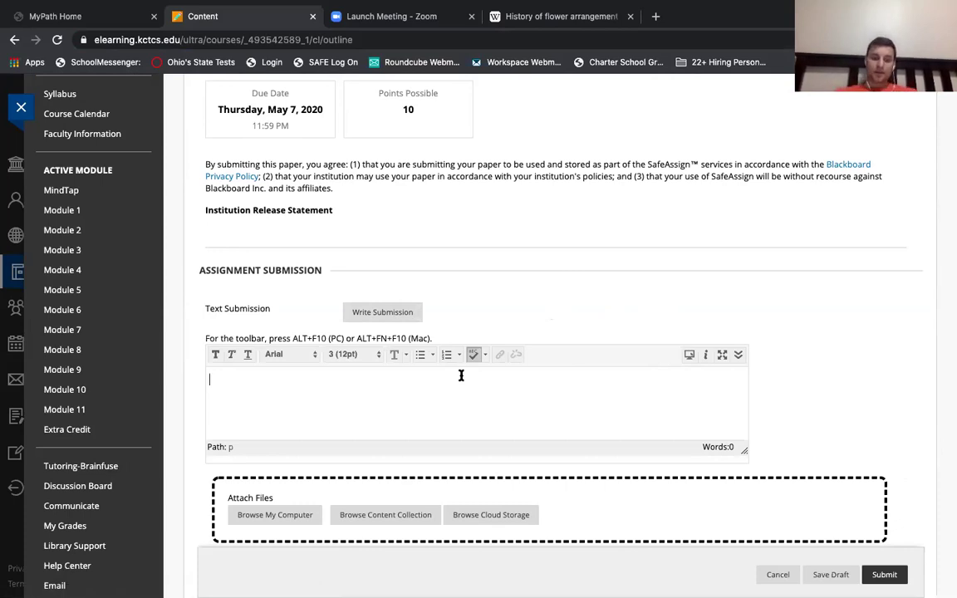
- Paste the Wikipedia link into the submission, then erase most of it
type("https://en.wikipedia.org/wiki/History_of_flower_arrangement")
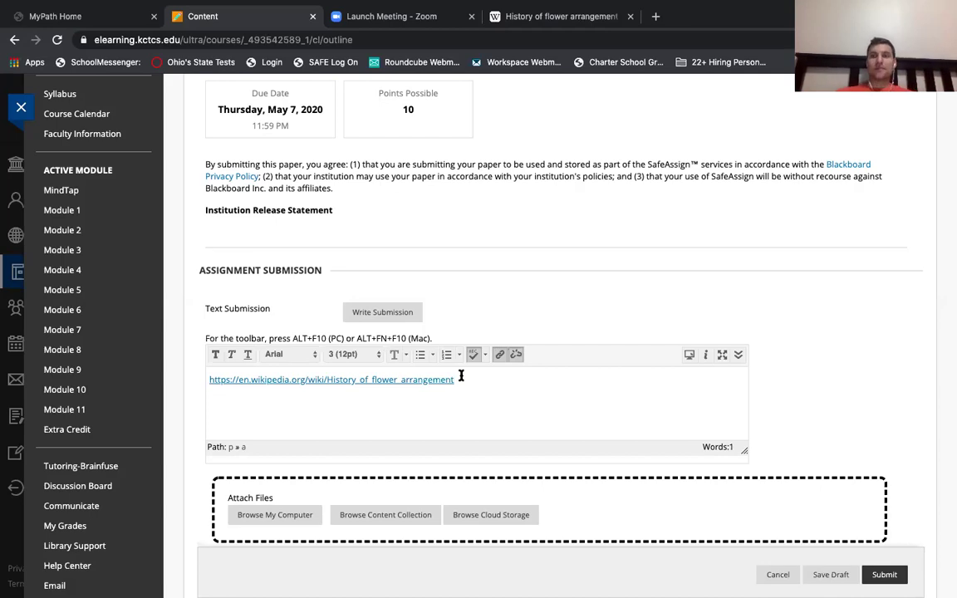
key("BackSpace")
key("BackSpace")
key("BackSpace")
key("BackSpace")
key("BackSpace")
key("BackSpace")
key("BackSpace")
key("BackSpace")
key("BackSpace")
key("BackSpace")
key("BackSpace")
key("BackSpace")
key("BackSpace")
key("BackSpace")
key("BackSpace")
key("BackSpace")
key("BackSpace")
key("BackSpace")
key("BackSpace")
key("BackSpace")
key("BackSpace")
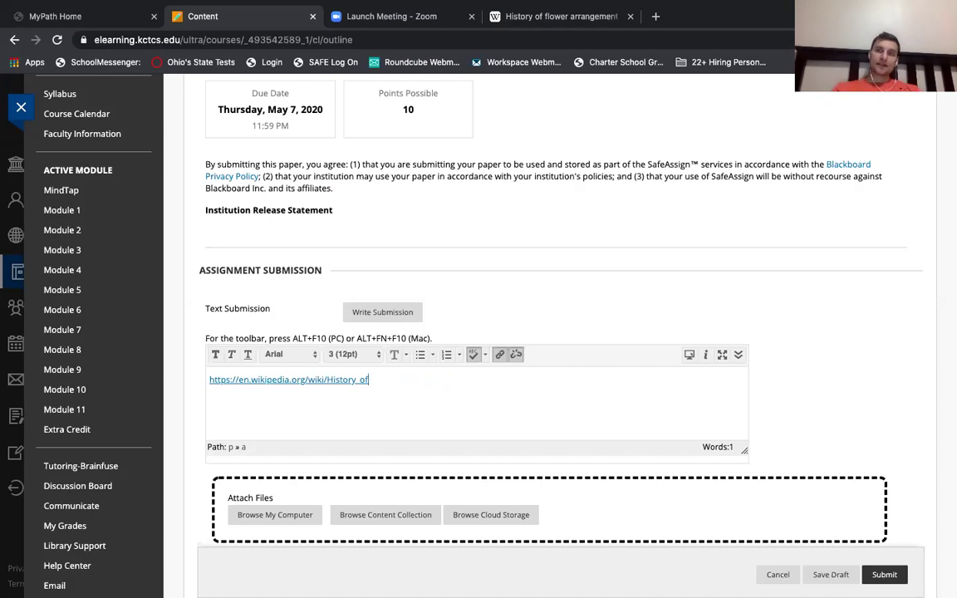
key("BackSpace")
key("BackSpace")
key("BackSpace")
key("BackSpace")
key("BackSpace")
key("BackSpace")
key("BackSpace")
key("BackSpace")
key("BackSpace")
key("BackSpace")
key("BackSpace")
key("BackSpace")
key("BackSpace")
key("BackSpace")
key("BackSpace")
key("BackSpace")
key("BackSpace")
key("BackSpace")
key("BackSpace")
key("BackSpace")
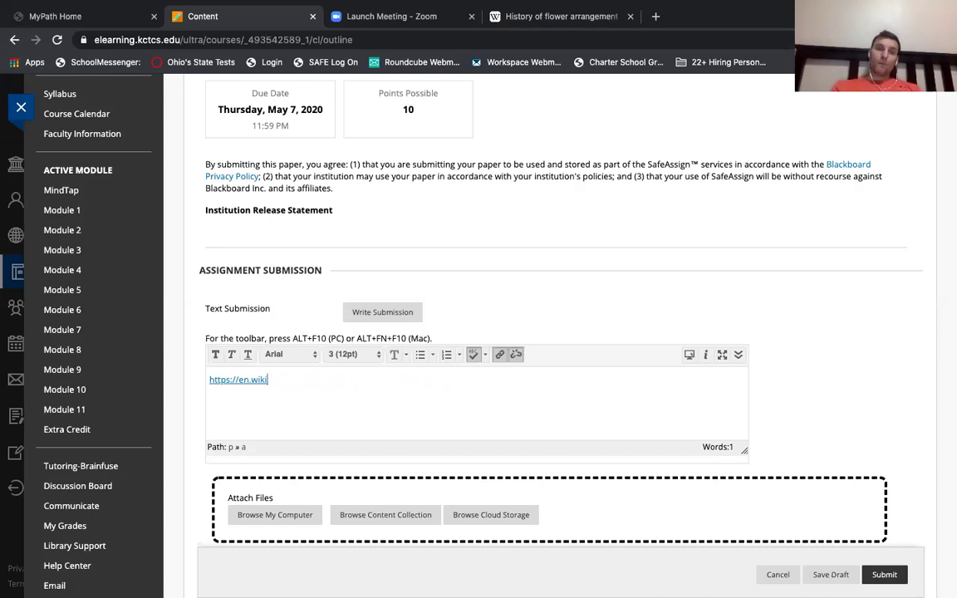
key("BackSpace")
key("BackSpace")
key("BackSpace")
key("BackSpace")
key("BackSpace")
key("BackSpace")
key("BackSpace")
key("BackSpace")
key("BackSpace")
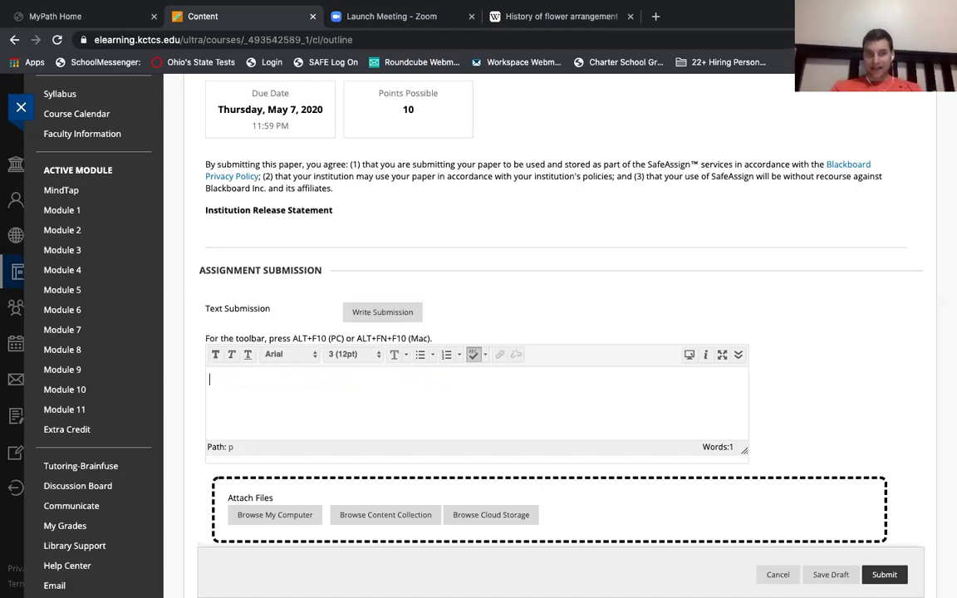
- Select the first Ancient Egypt paragraph, from 'The earliest' to its end
left_click(607, 22)
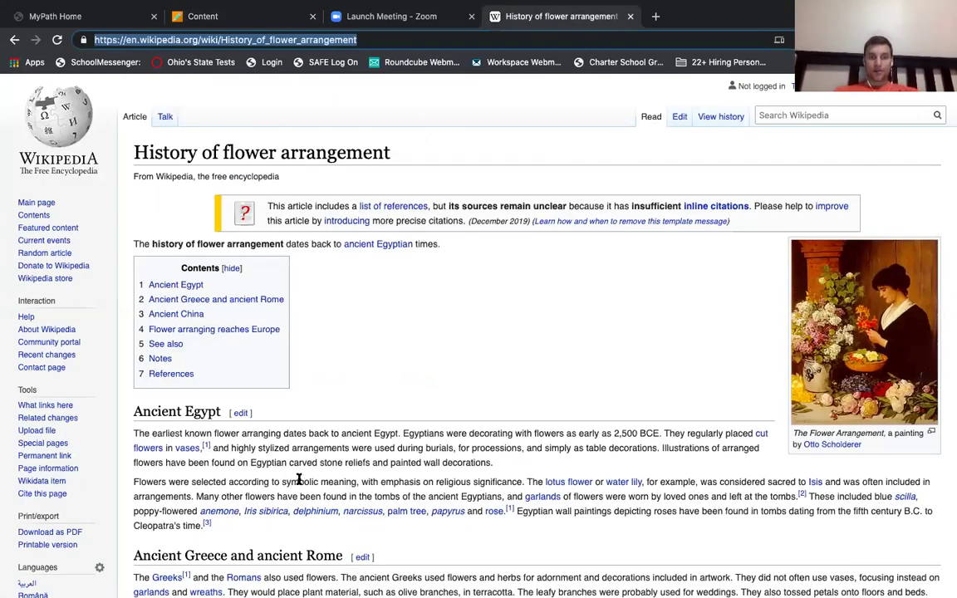
left_click(138, 437)
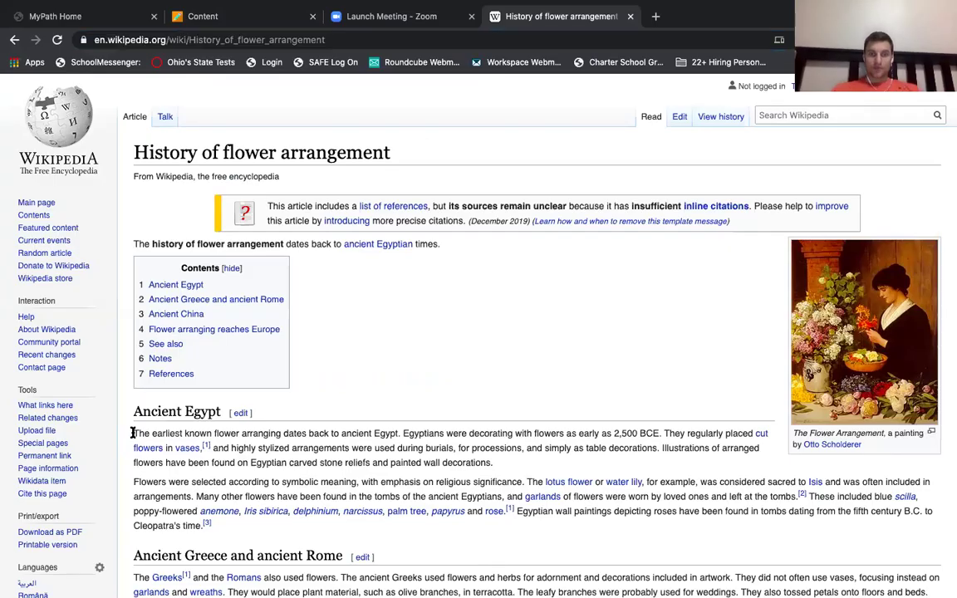
left_click_drag(137, 437, 550, 468)
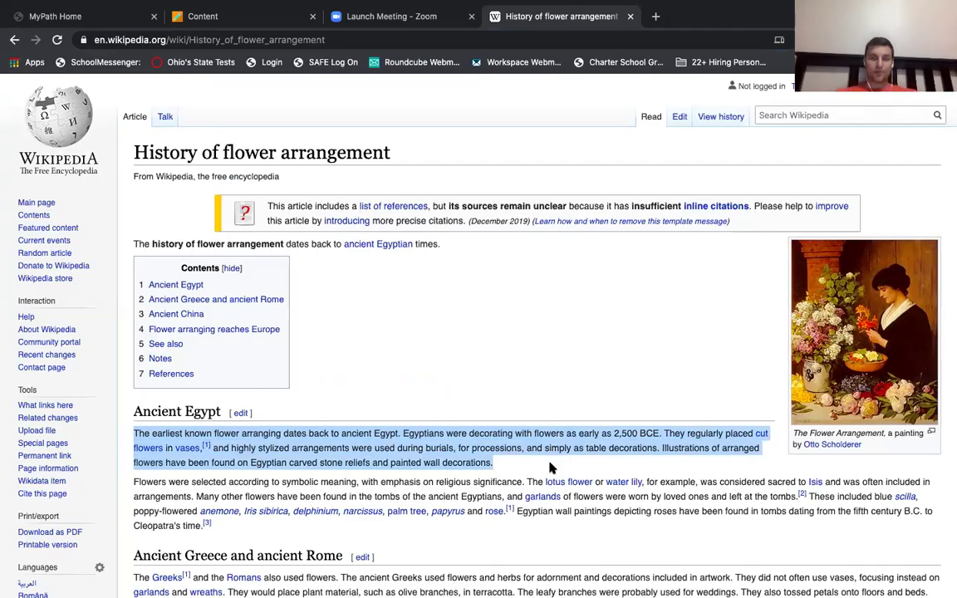
left_click(155, 439)
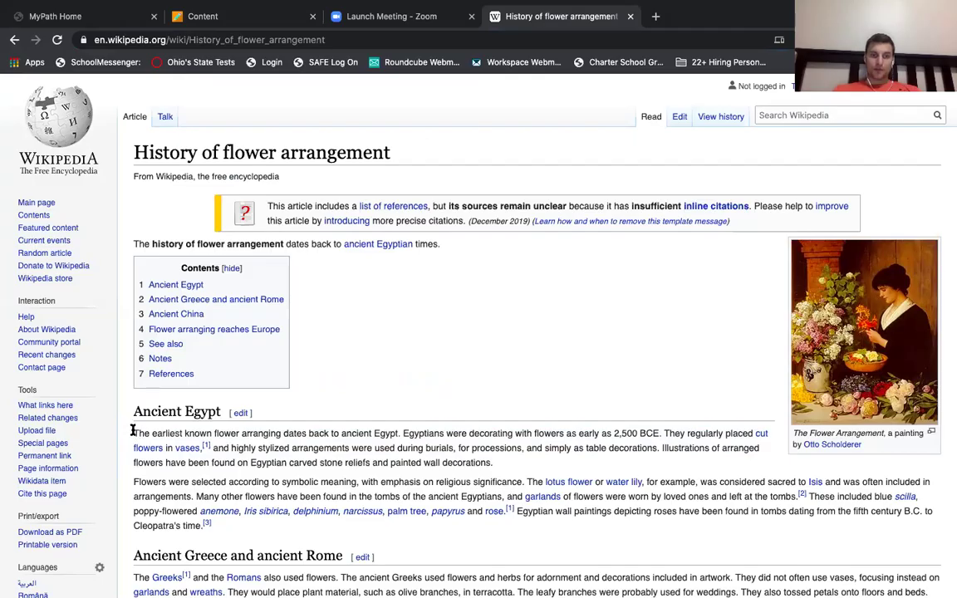
mouse_move(132, 433)
left_mouse_down()
mouse_move(534, 467)
mouse_move(532, 479)
mouse_move(534, 459)
left_mouse_up()
key("ctrl+c")
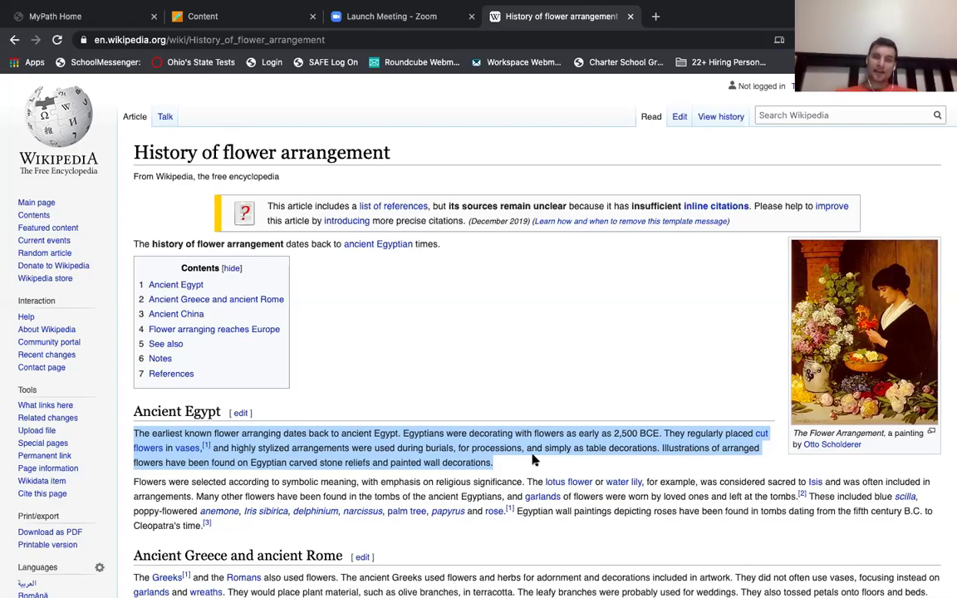
- Paste the Ancient Egypt paragraph into the submission editor, then undo it
left_click(264, 25)
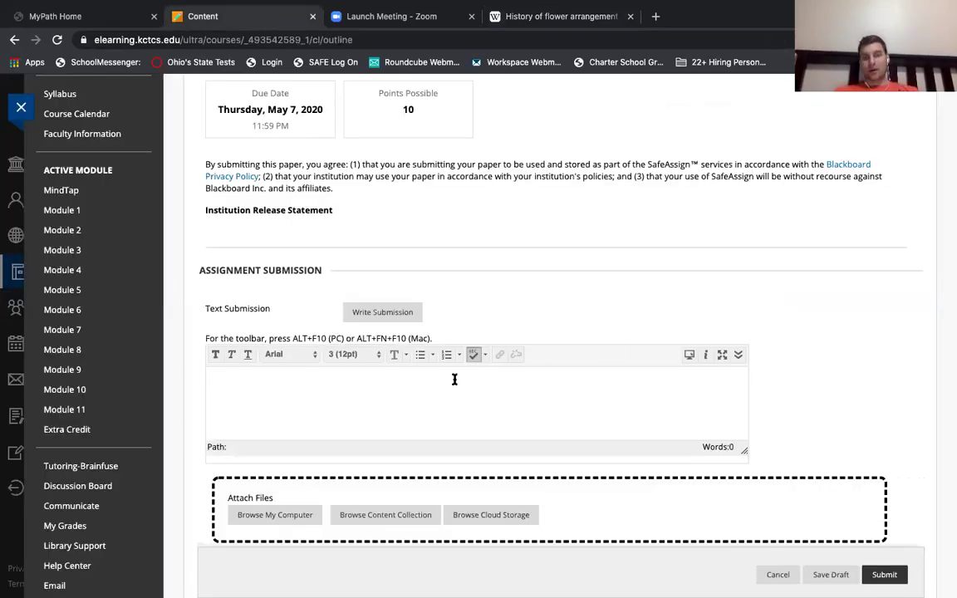
left_click(440, 382)
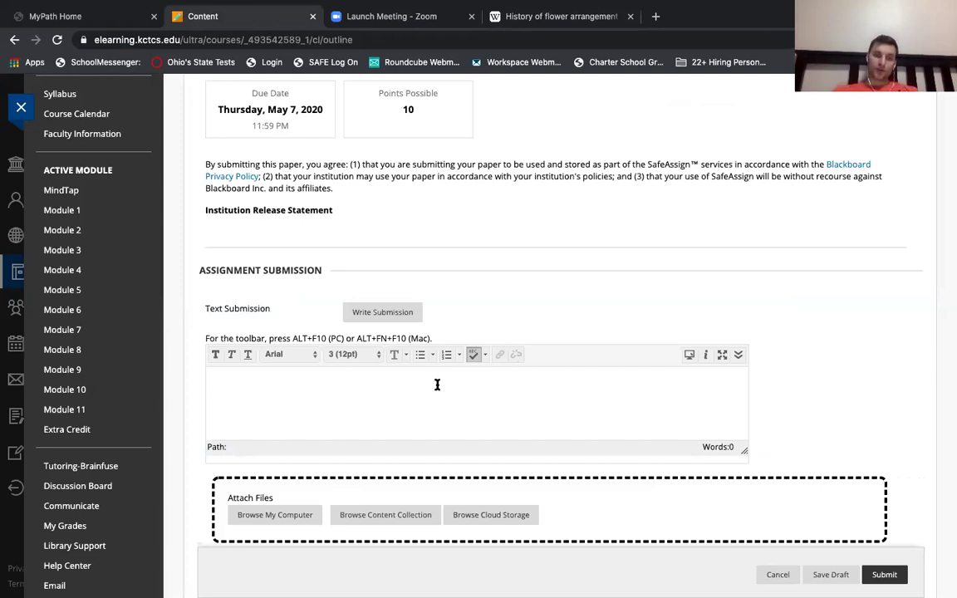
key("ctrl+v")
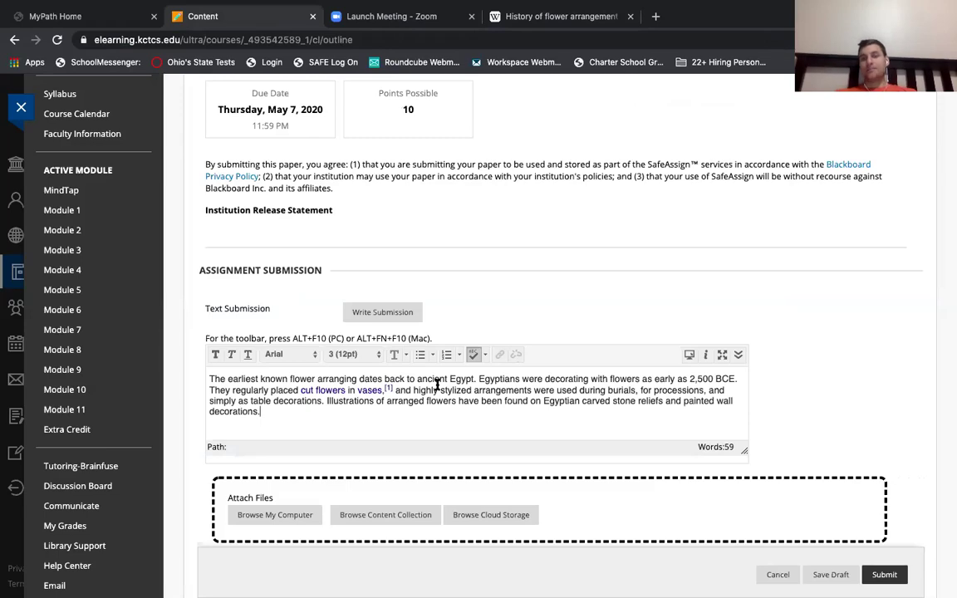
key("ctrl+z")
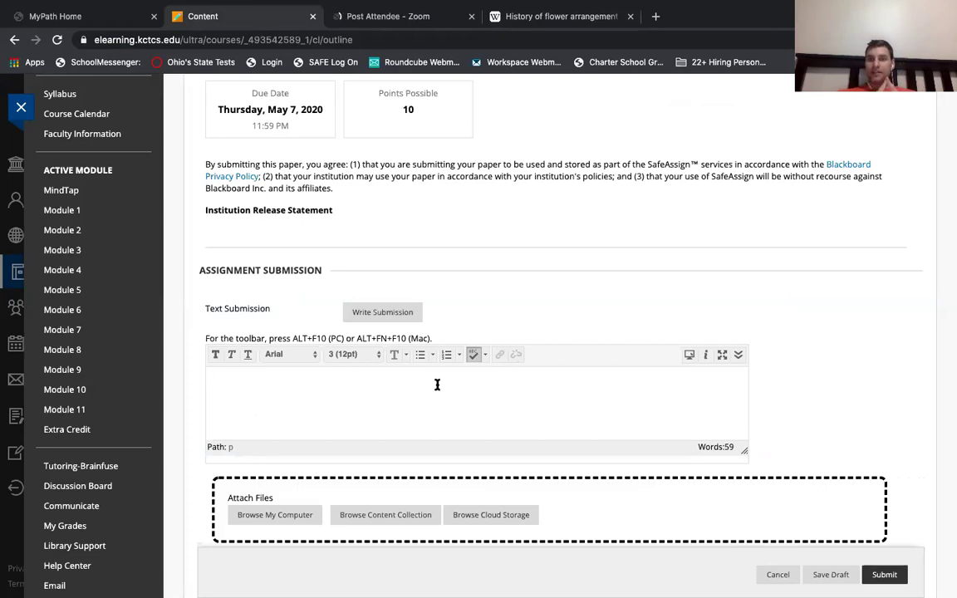
left_click(437, 384)
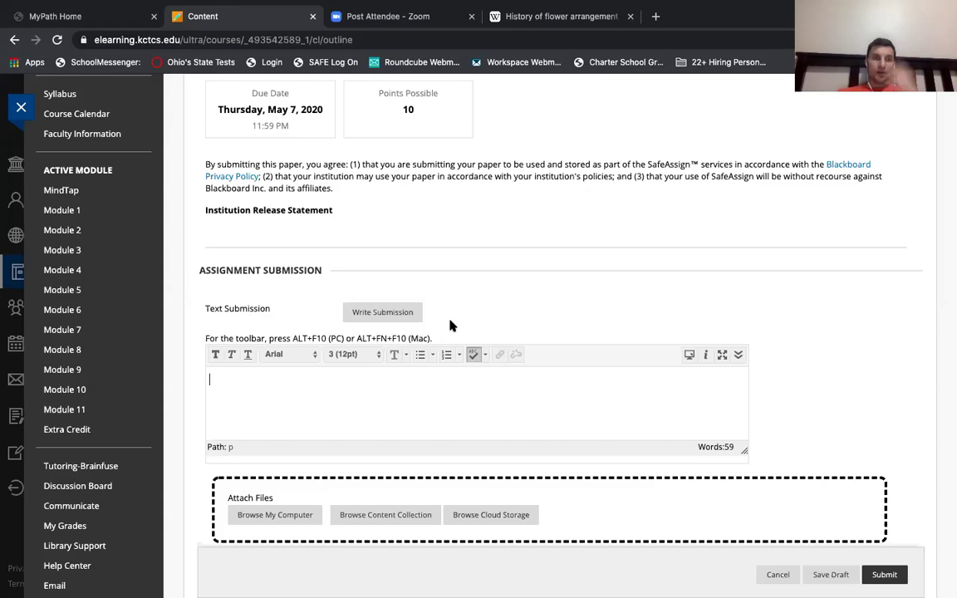
scroll(449, 326, "up", 3)
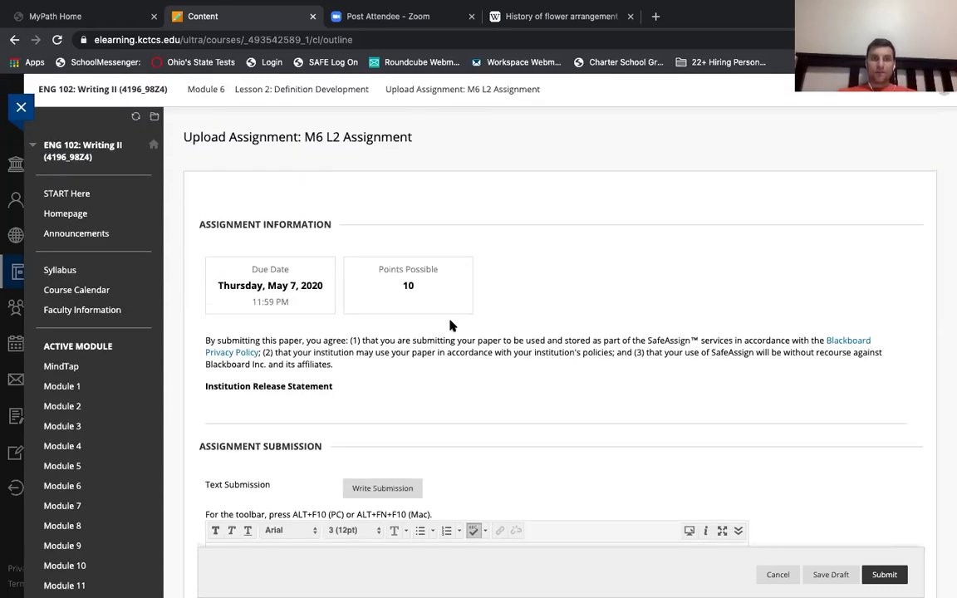
scroll(441, 421, "down", 6)
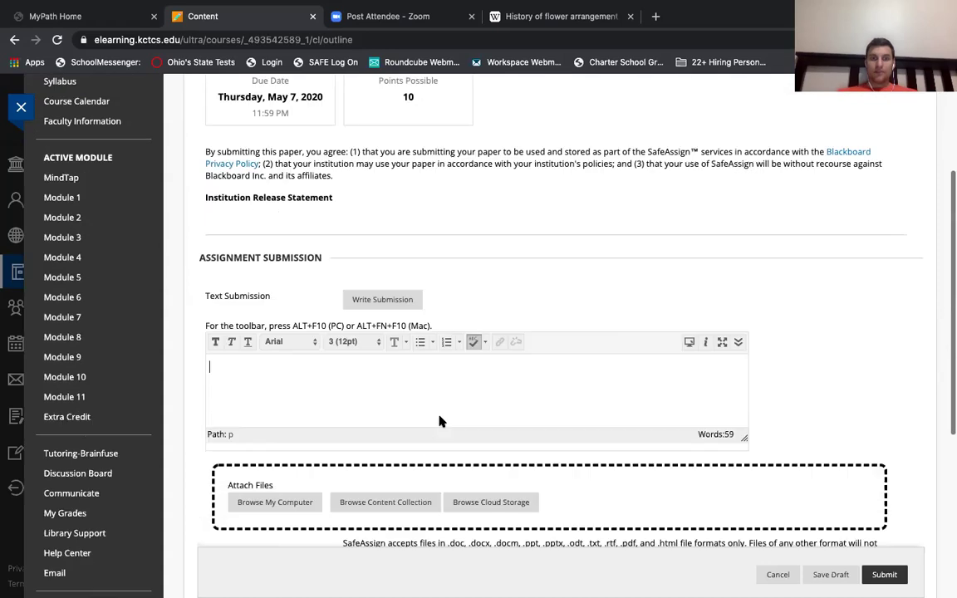
scroll(440, 421, "down", 3)
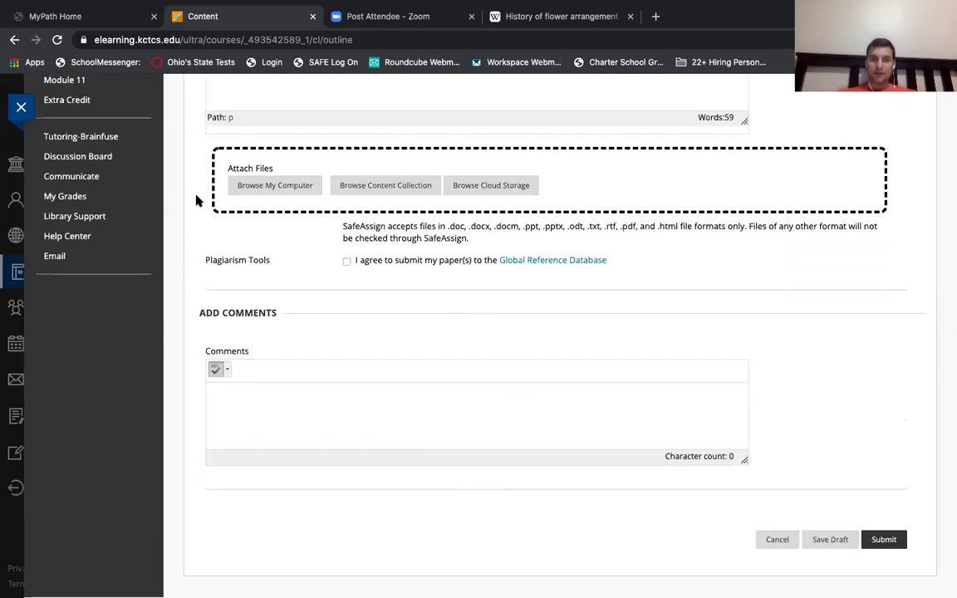
scroll(196, 201, "up", 4)
scroll(197, 201, "up", 2)
scroll(196, 201, "left", 5)
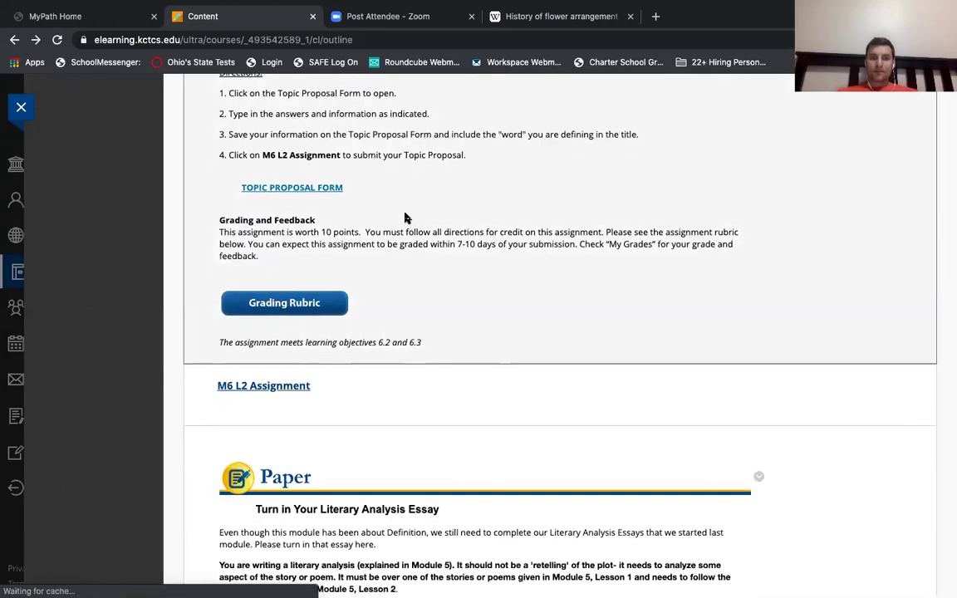
scroll(406, 218, "up", 3)
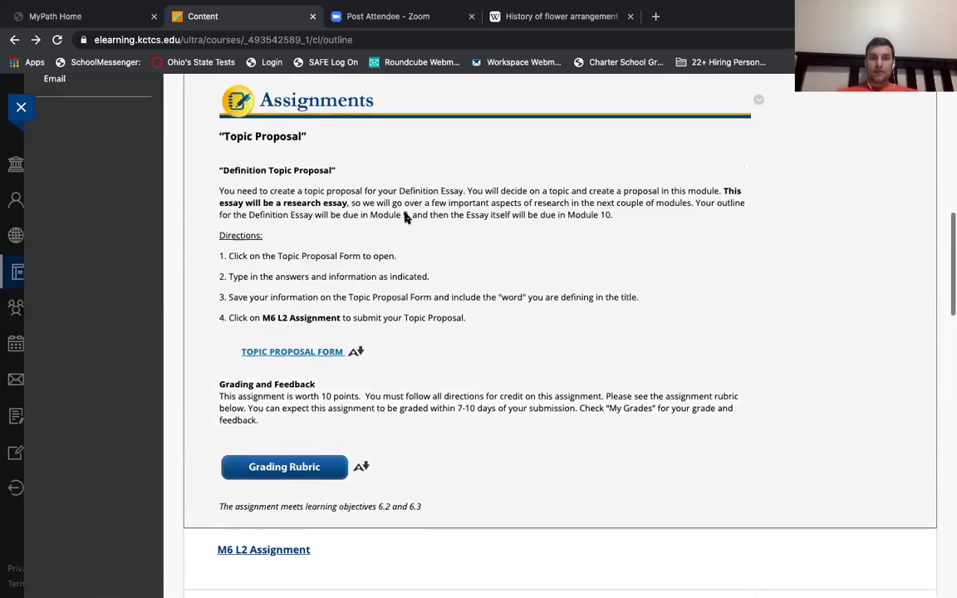
scroll(406, 217, "up", 1)
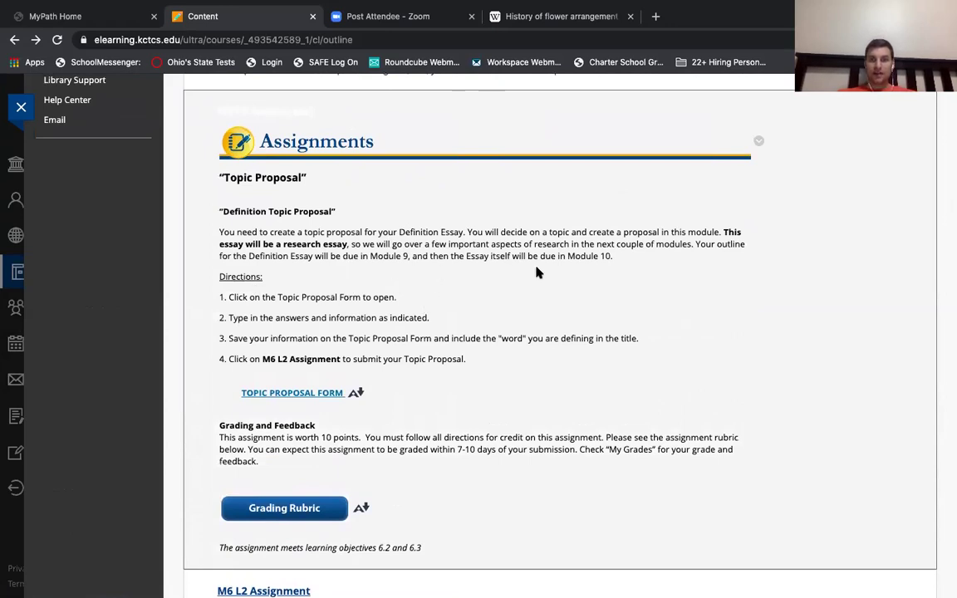
scroll(536, 272, "down", 5)
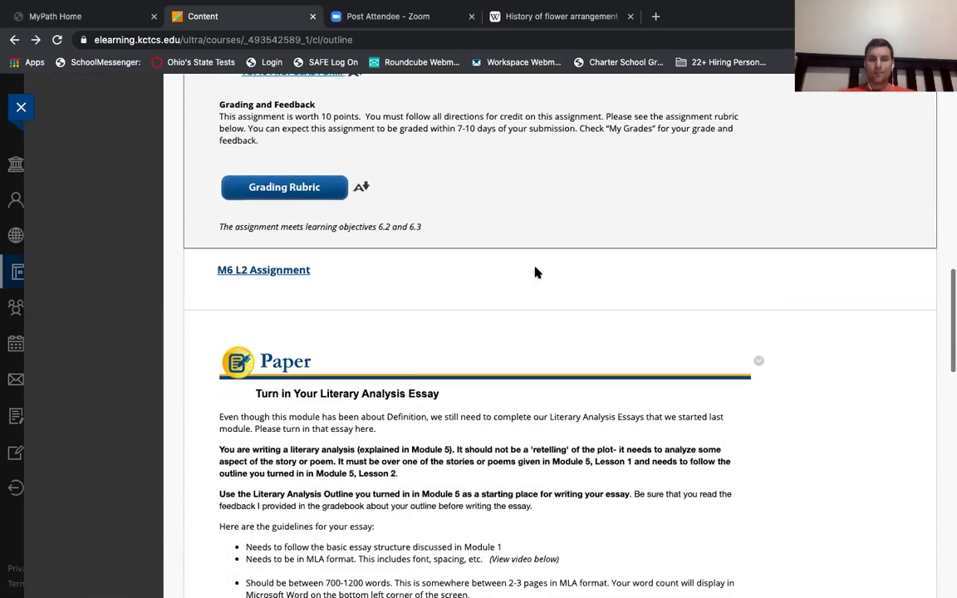
scroll(536, 272, "down", 5)
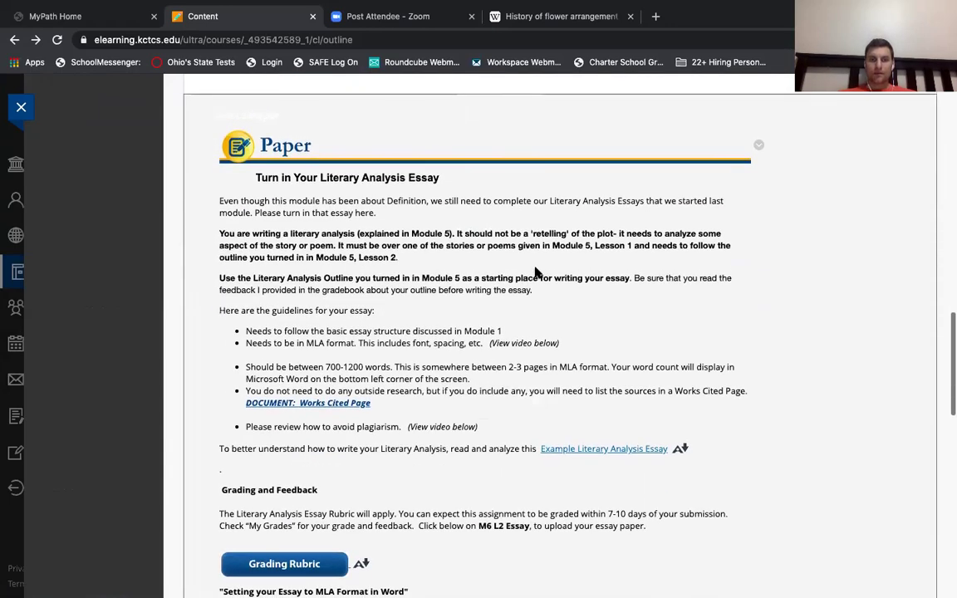
scroll(535, 273, "down", 6)
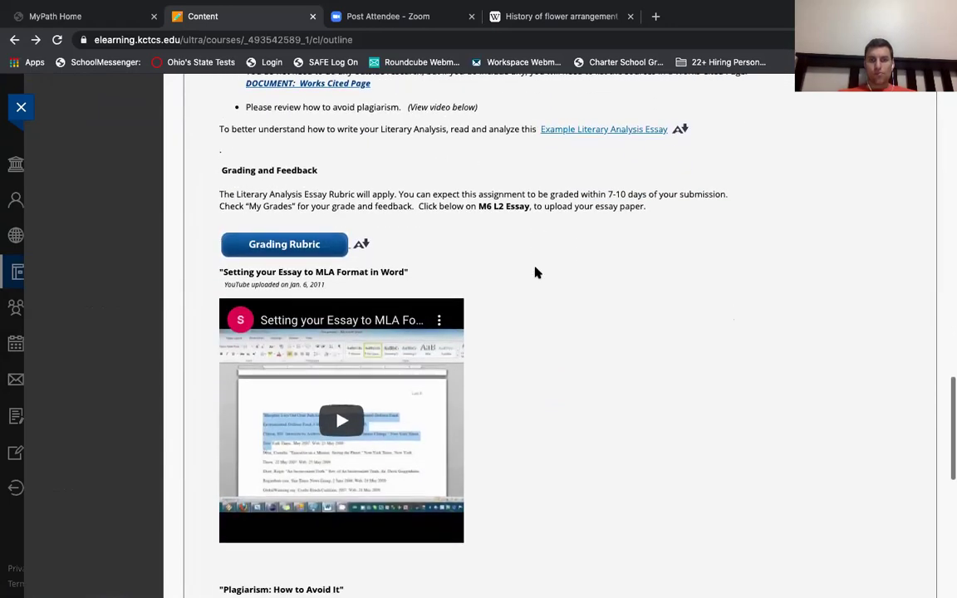
scroll(535, 273, "up", 20)
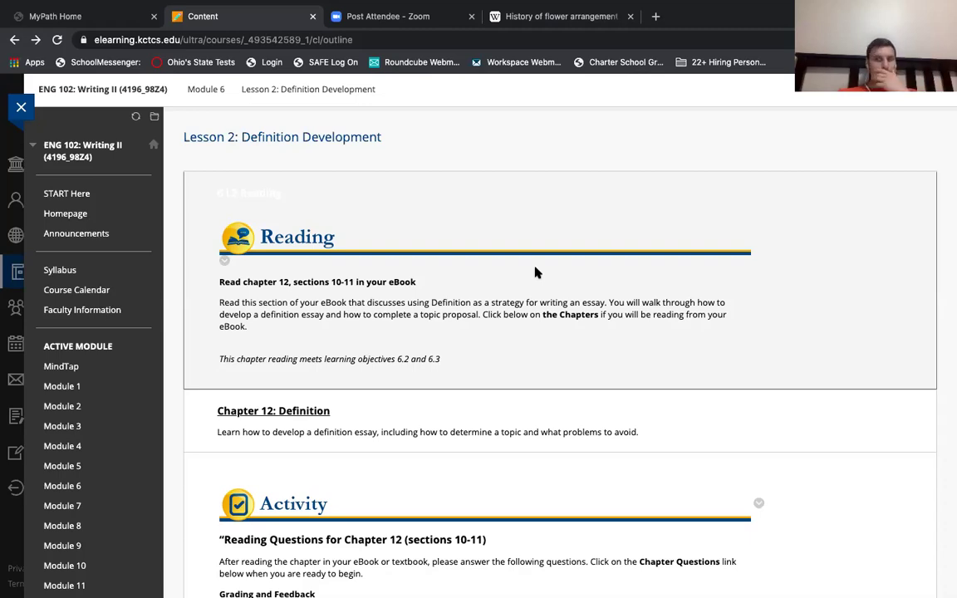
scroll(536, 272, "down", 5)
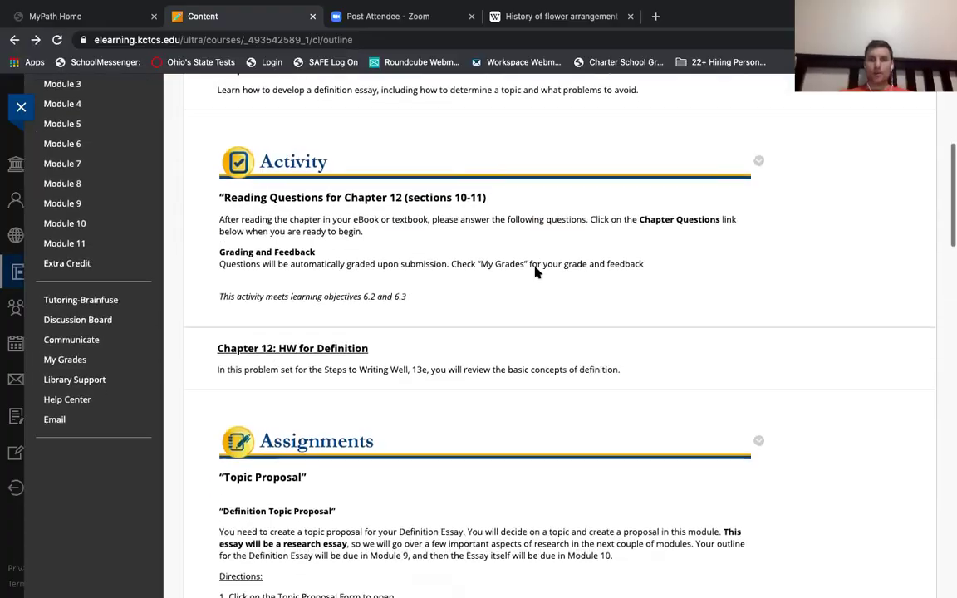
right_click(536, 274)
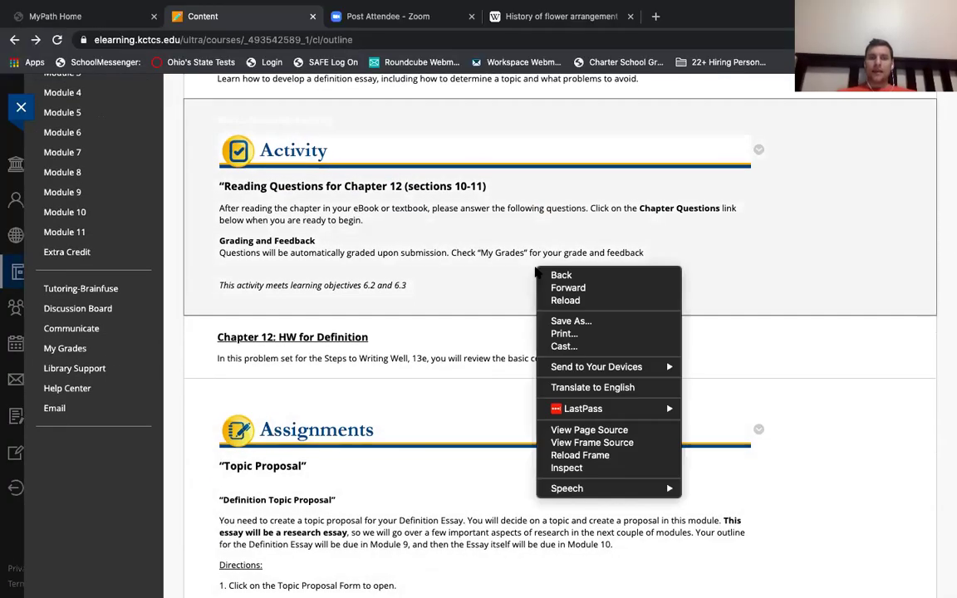
left_click(455, 395)
scroll(479, 406, "down", 6)
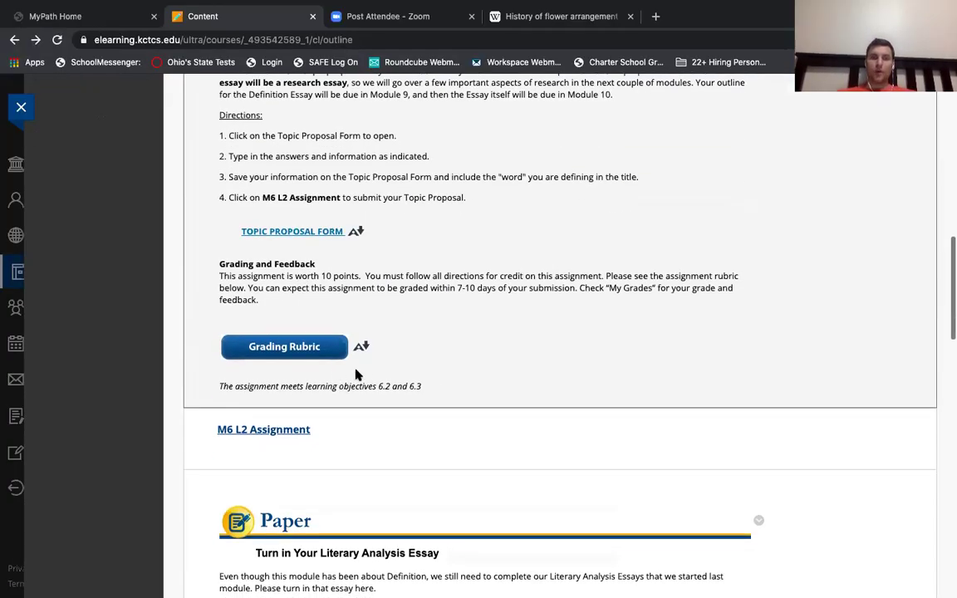
scroll(471, 288, "down", 1)
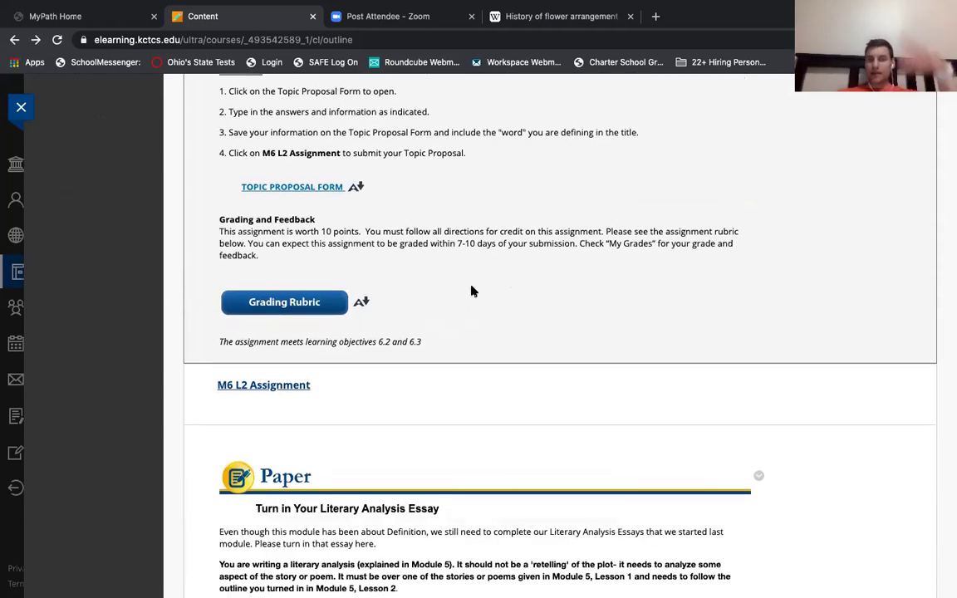
- Open the M6 L2 Assignment and start a Write Submission text entry
left_click(279, 387)
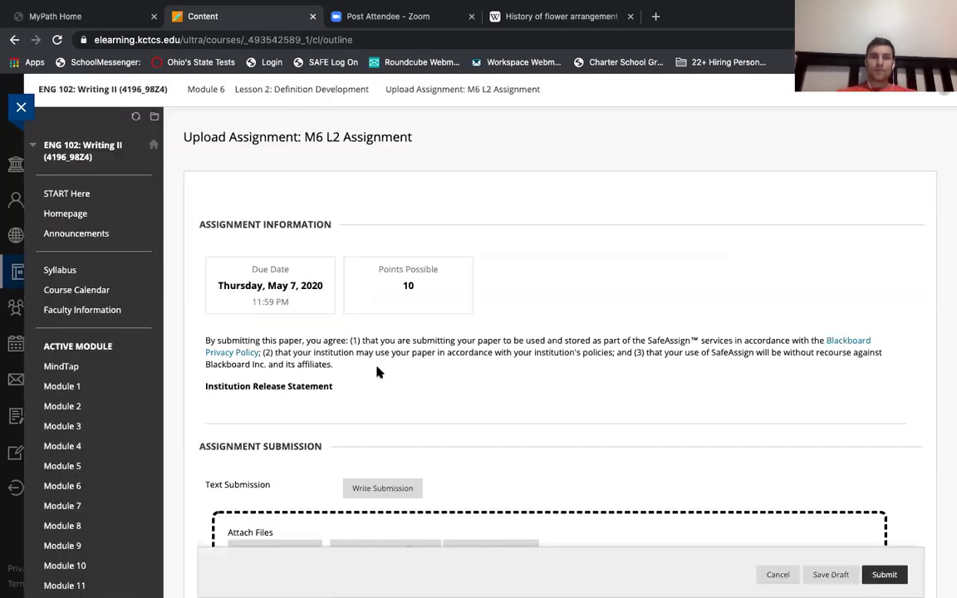
scroll(376, 370, "down", 2)
scroll(379, 372, "down", 1)
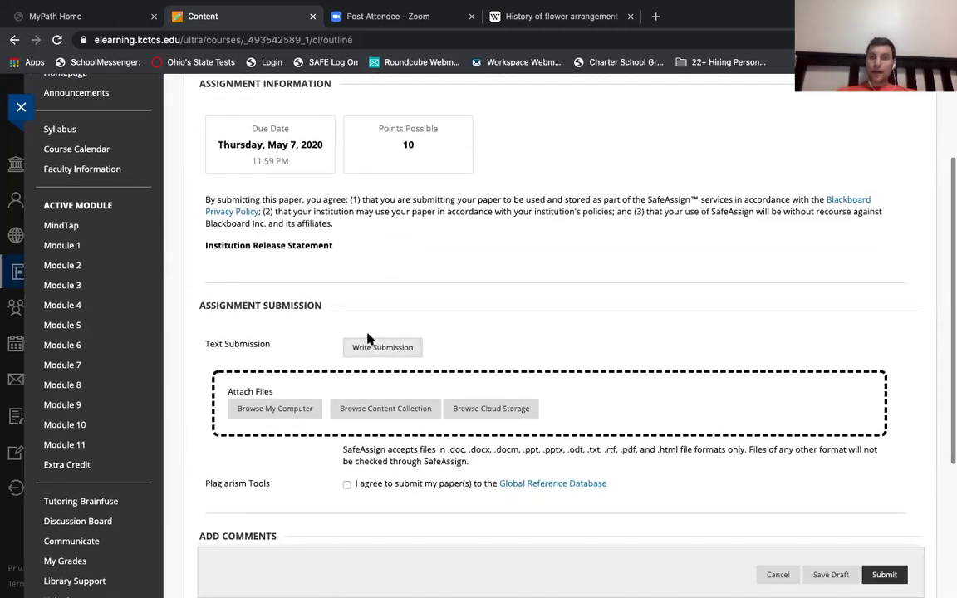
left_click(407, 356)
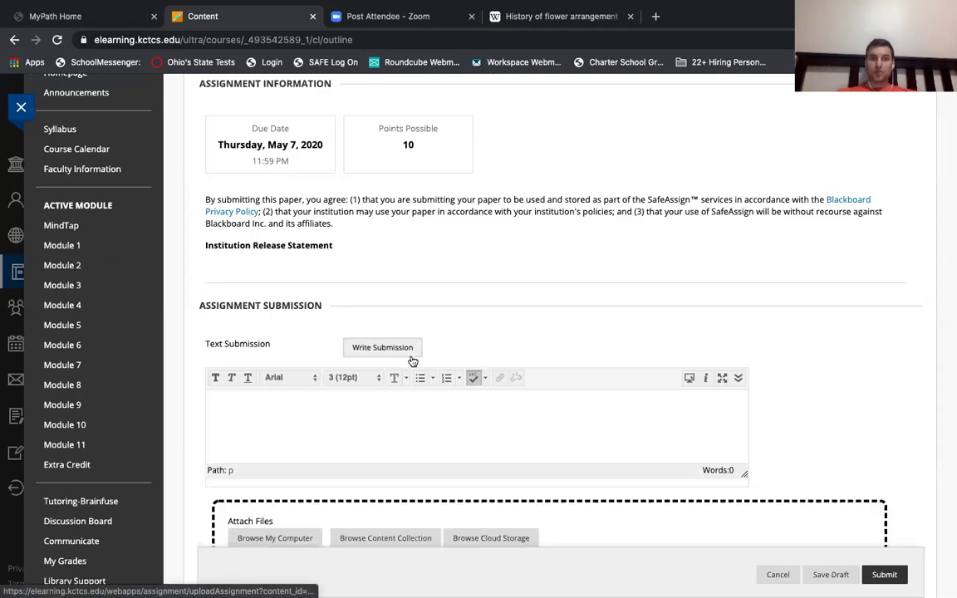
- Type throwaway test text twice, deleting it each time to leave the box empty
left_click(394, 412)
type("jldsmlfklfakdsm")
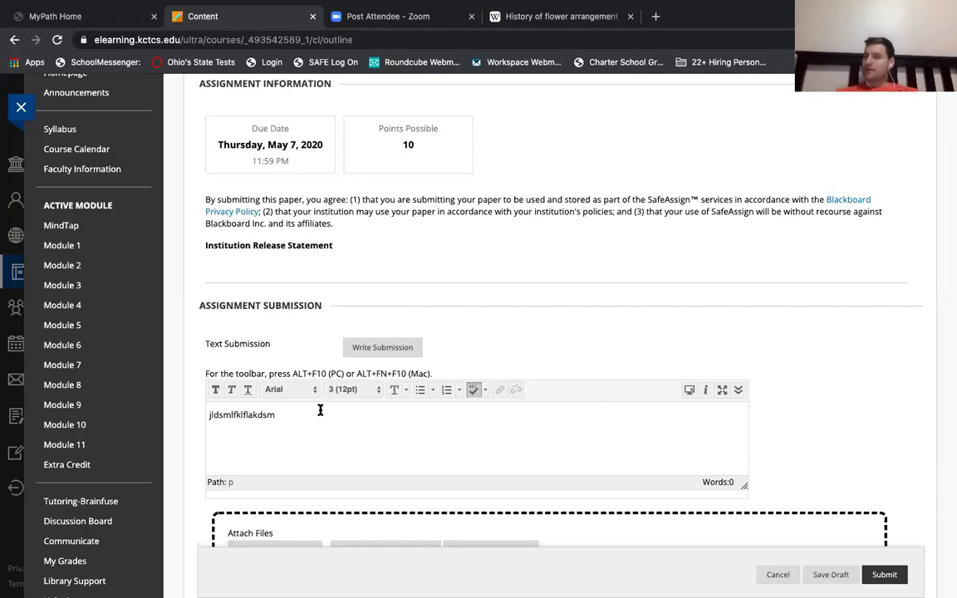
key("ctrl+a")
key("BackSpace")
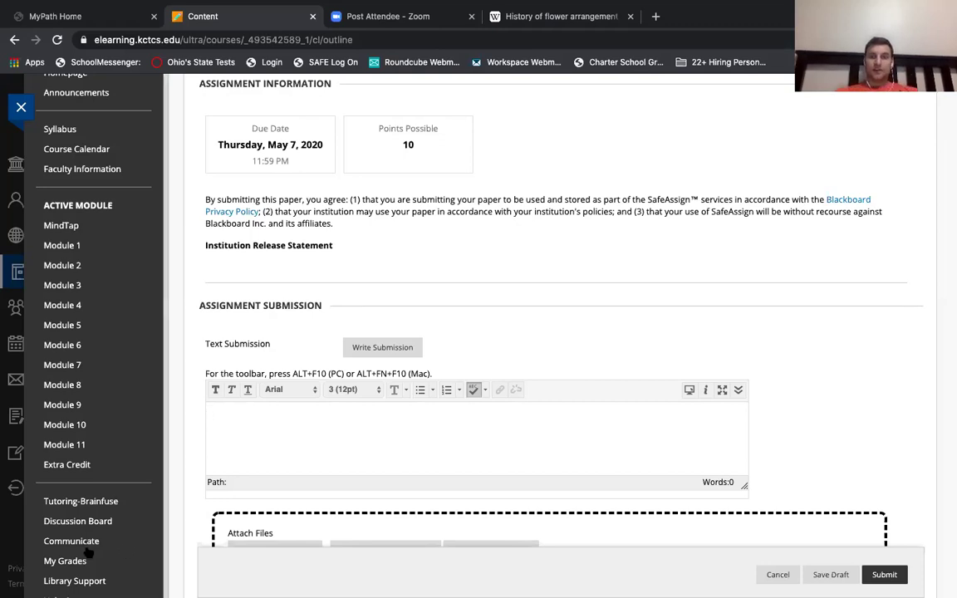
left_click(355, 420)
type("fkd;flkdaslk;f")
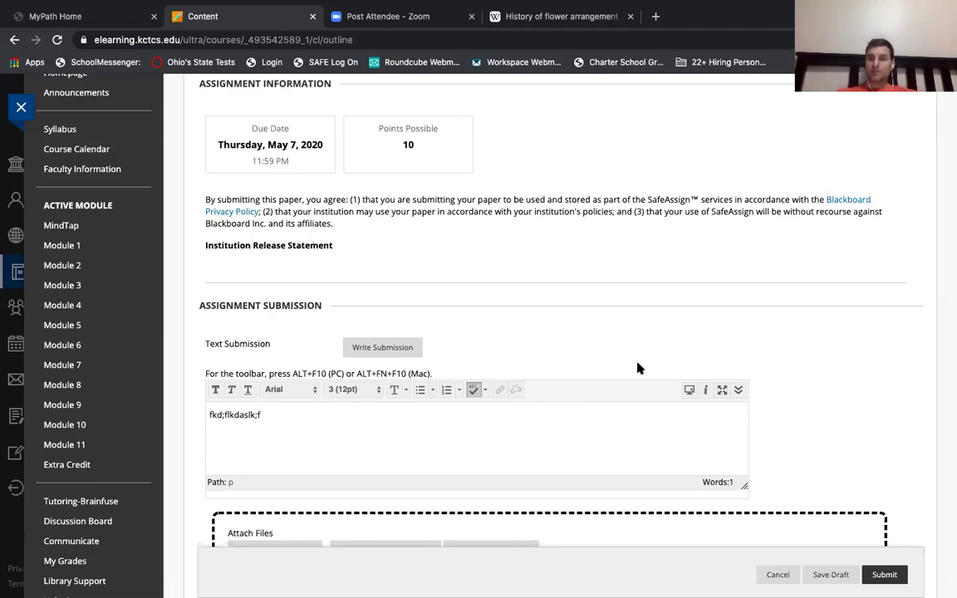
triple_click(259, 414)
key("BackSpace")
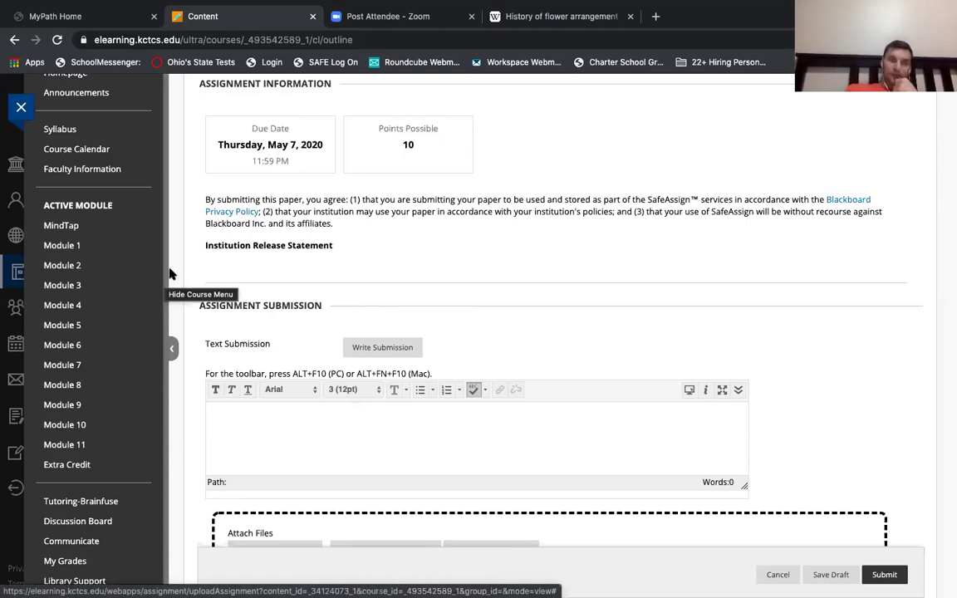
scroll(143, 297, "up", 2)
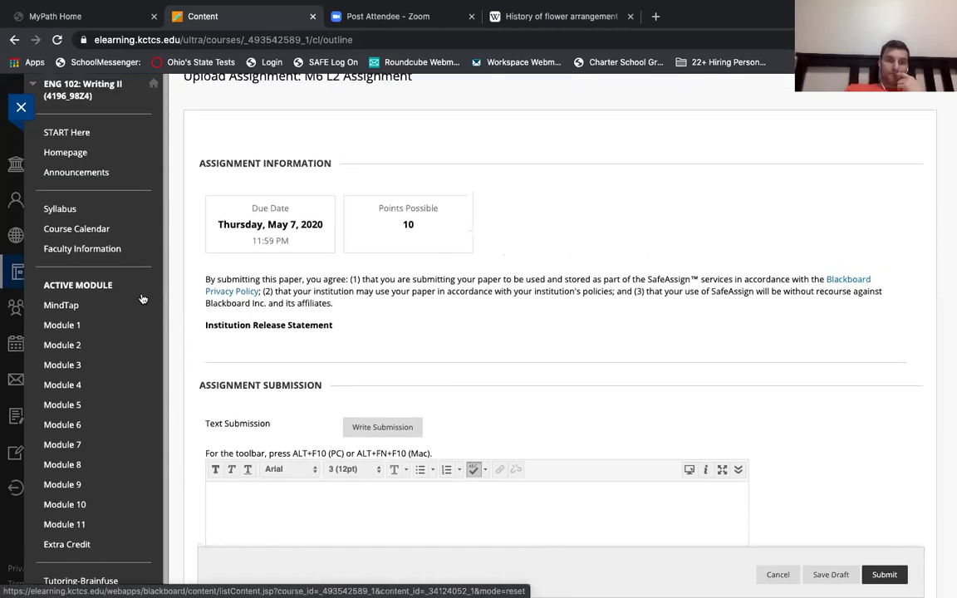
- Open the Course Calendar and scroll through each module's due dates and points
left_click(104, 229)
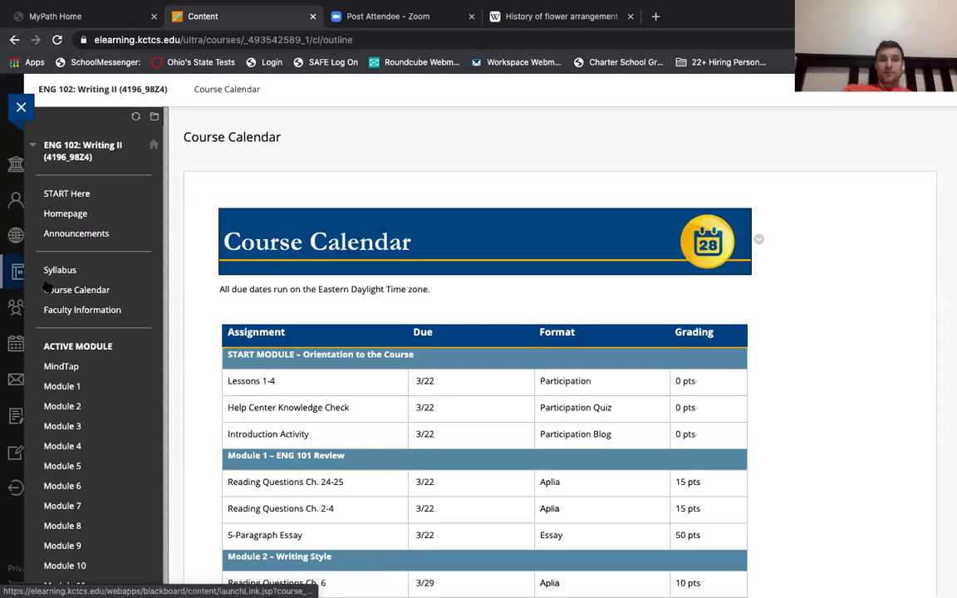
scroll(301, 416, "down", 2)
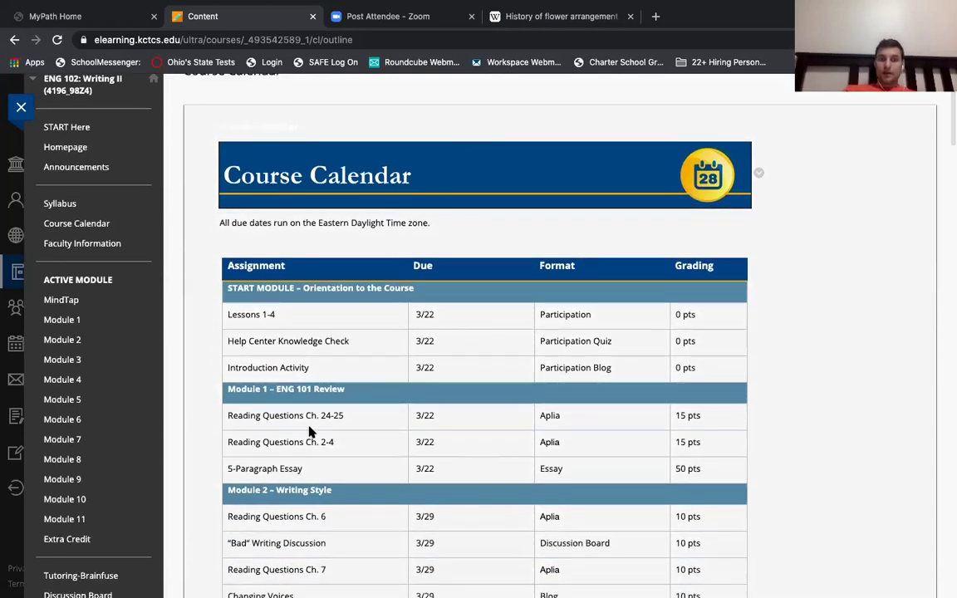
scroll(305, 456, "down", 2)
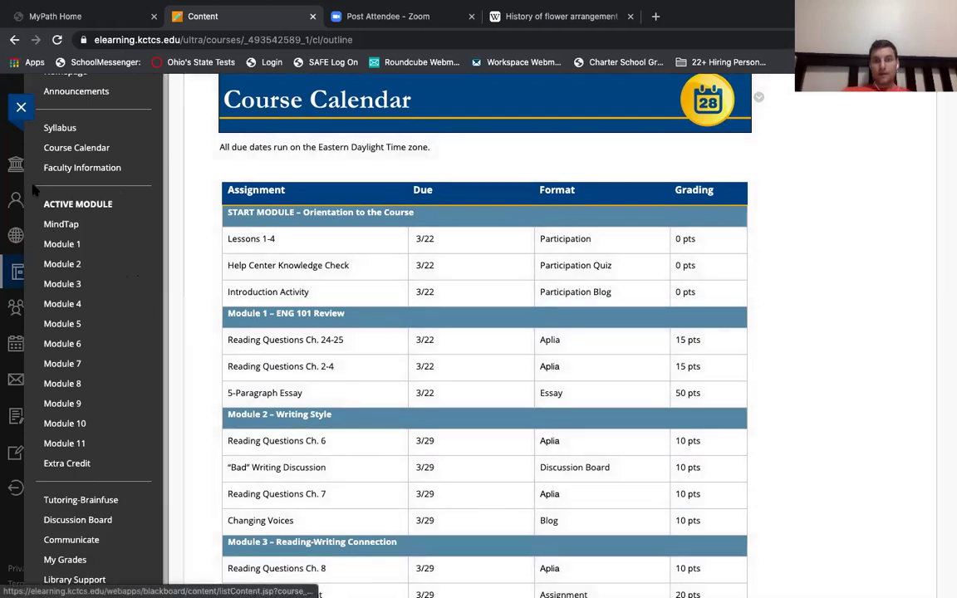
- Open Module 1: Review of ENG 101 and scroll through its due items and activities
left_click(58, 243)
scroll(316, 328, "down", 10)
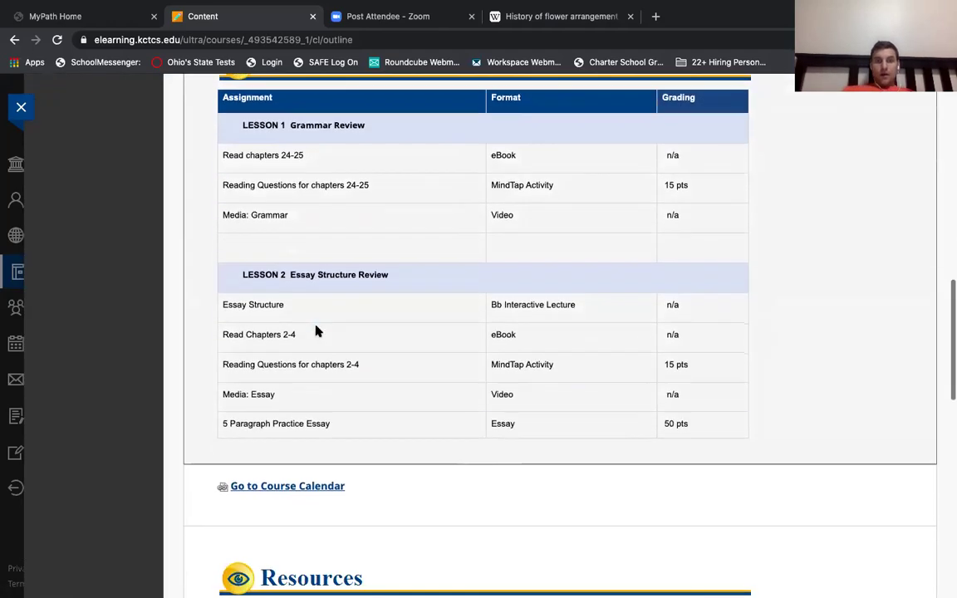
scroll(315, 328, "up", 2)
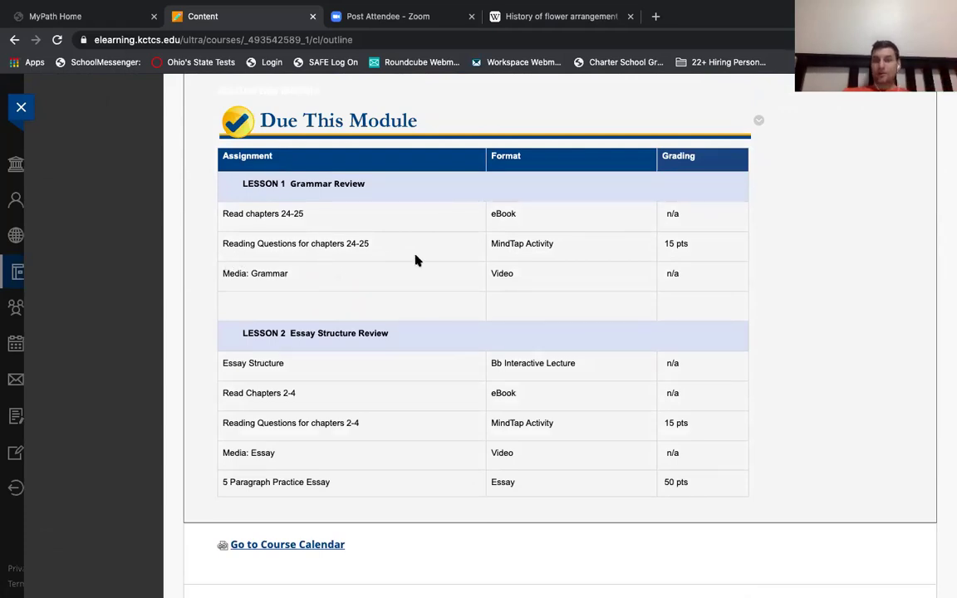
scroll(416, 261, "down", 7)
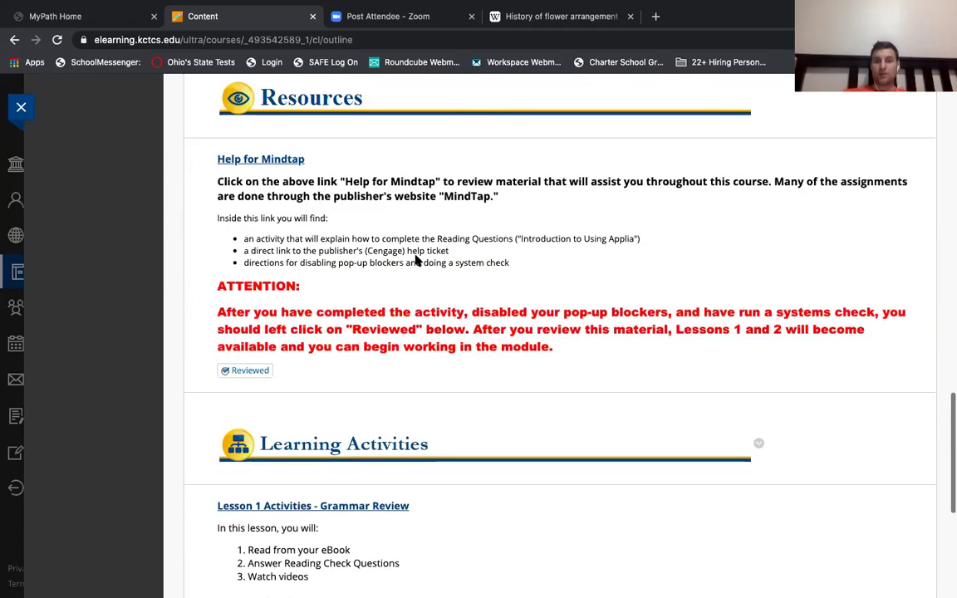
scroll(417, 261, "down", 5)
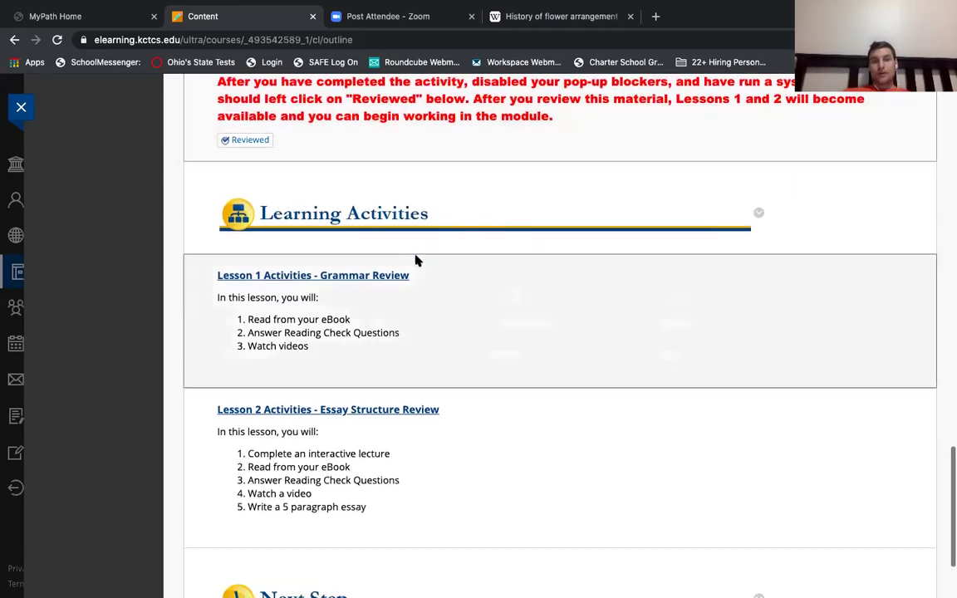
- From Lesson 1 Activities - Grammar Review, launch the Chapter 24: HW for Major Errors in Grammar assignment
left_click(355, 276)
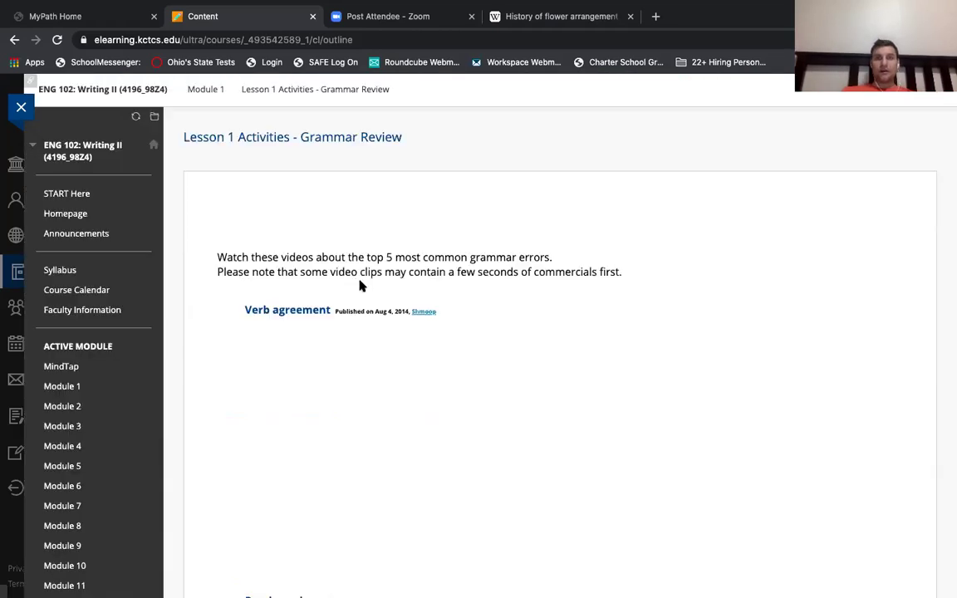
scroll(472, 324, "down", 12)
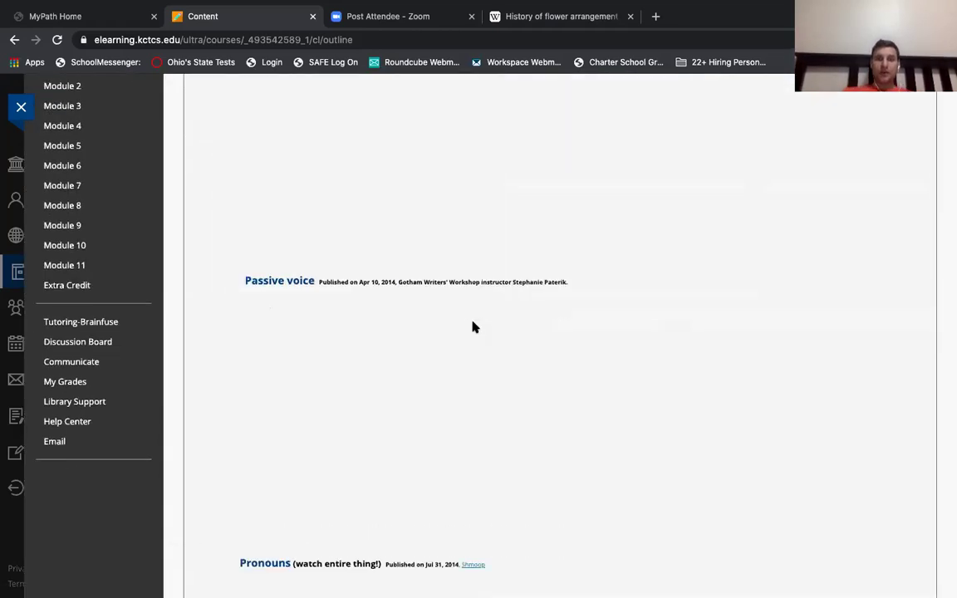
scroll(472, 327, "down", 5)
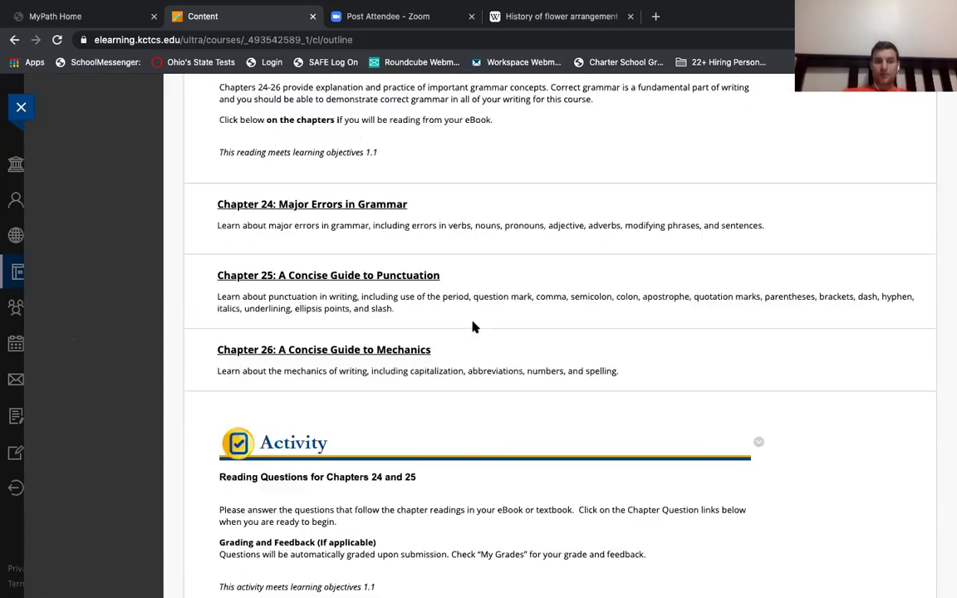
scroll(472, 327, "up", 2)
scroll(471, 327, "down", 5)
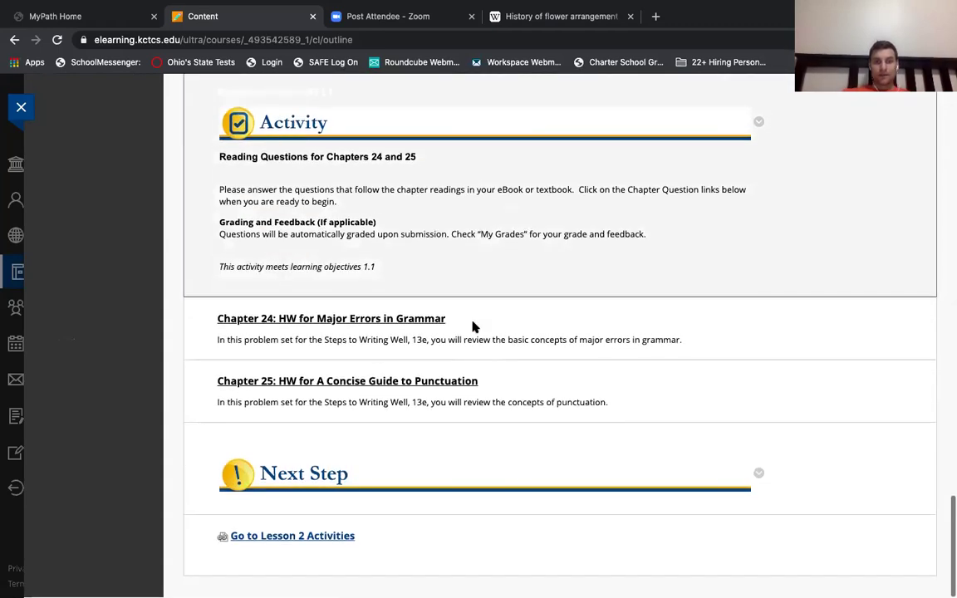
scroll(472, 328, "up", 2)
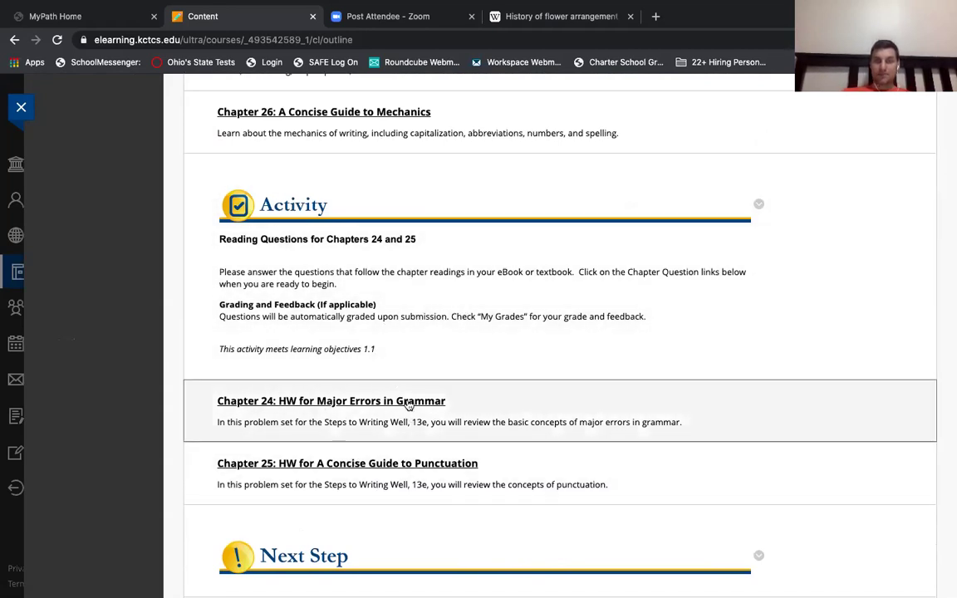
left_click(385, 401)
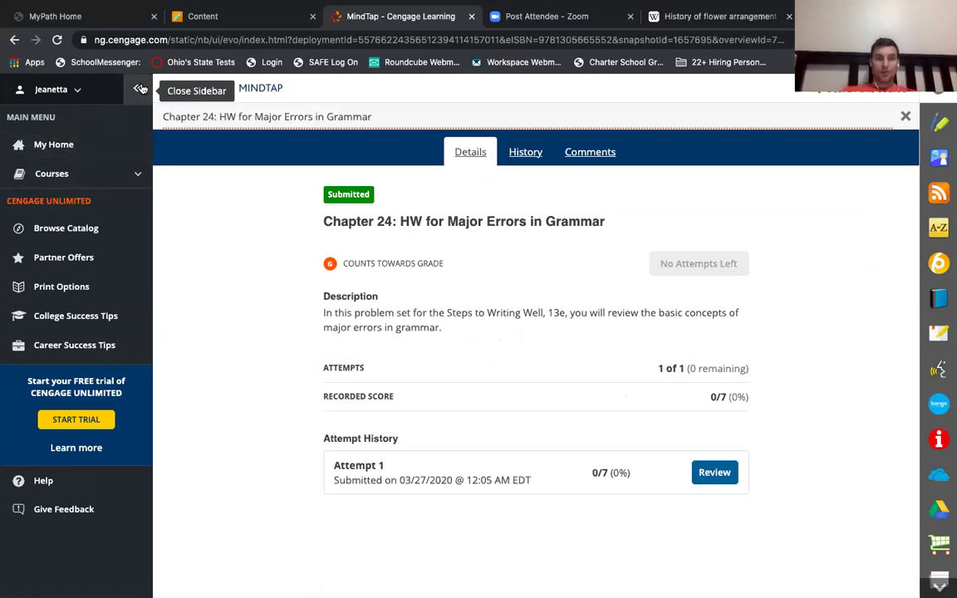
- Go back from the submitted Chapter 24 homework to Lesson 1 Activities - Grammar Review in Blackboard
scroll(208, 424, "left", 5)
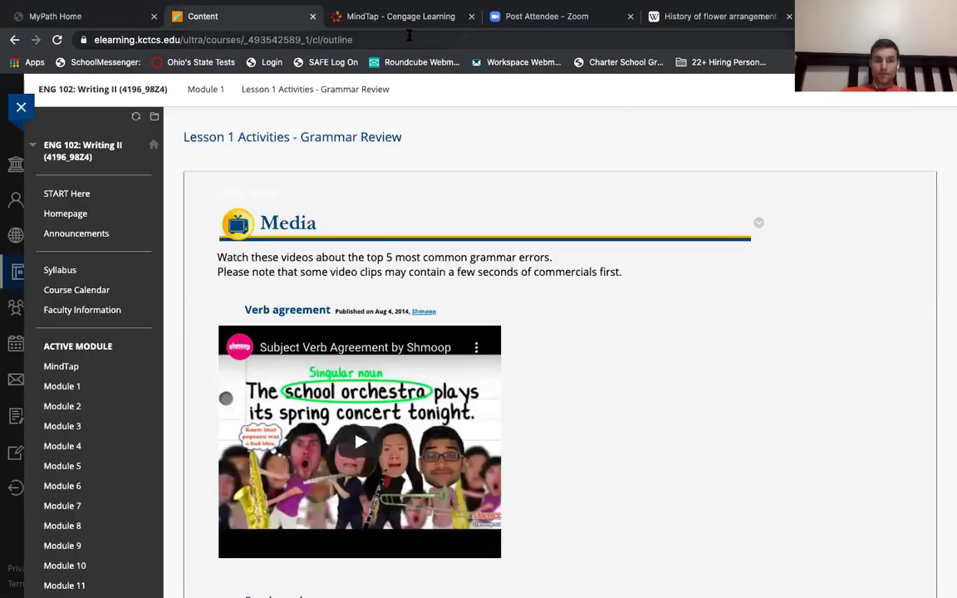
- Close the MindTap tab and browse the Module 1 page's Lesson 1 and Lesson 2 activities
left_click(471, 15)
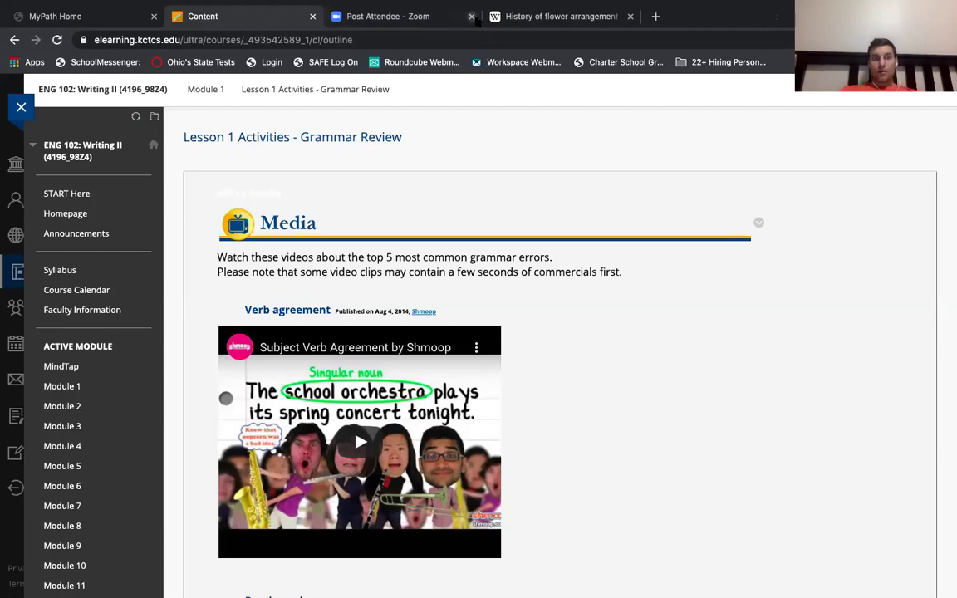
left_click(79, 387)
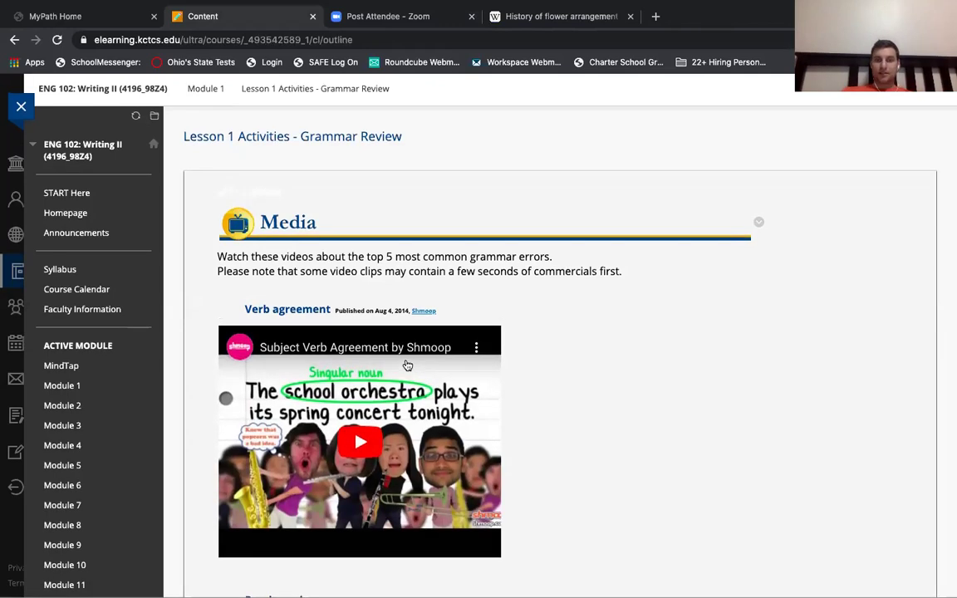
left_click(63, 386)
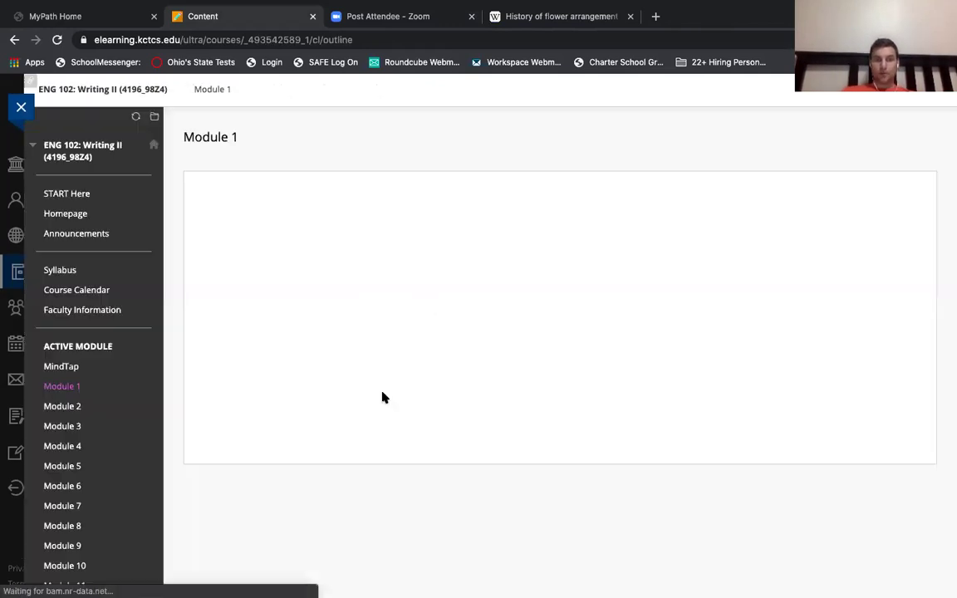
scroll(447, 361, "down", 10)
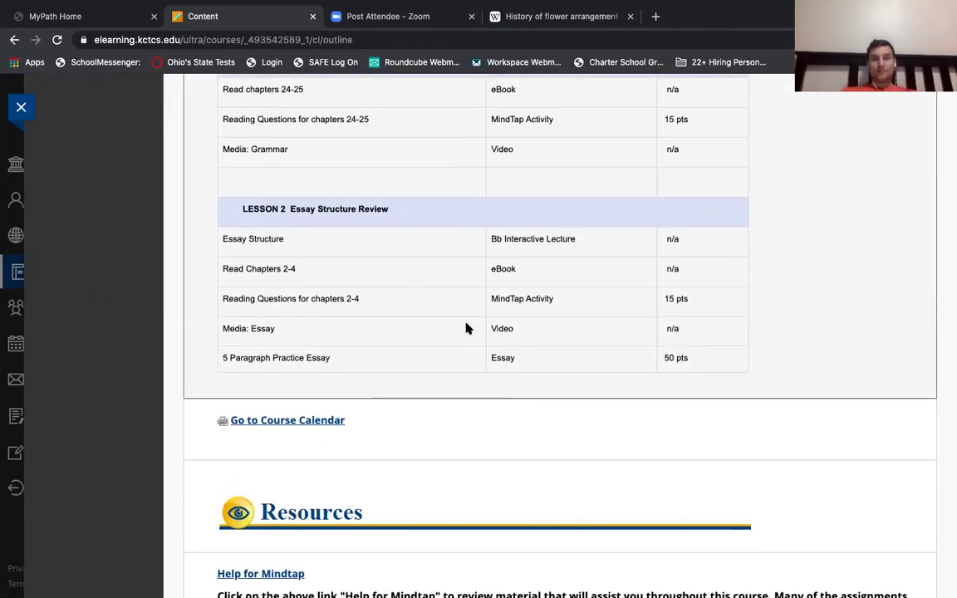
scroll(480, 356, "up", 3)
scroll(479, 356, "down", 1)
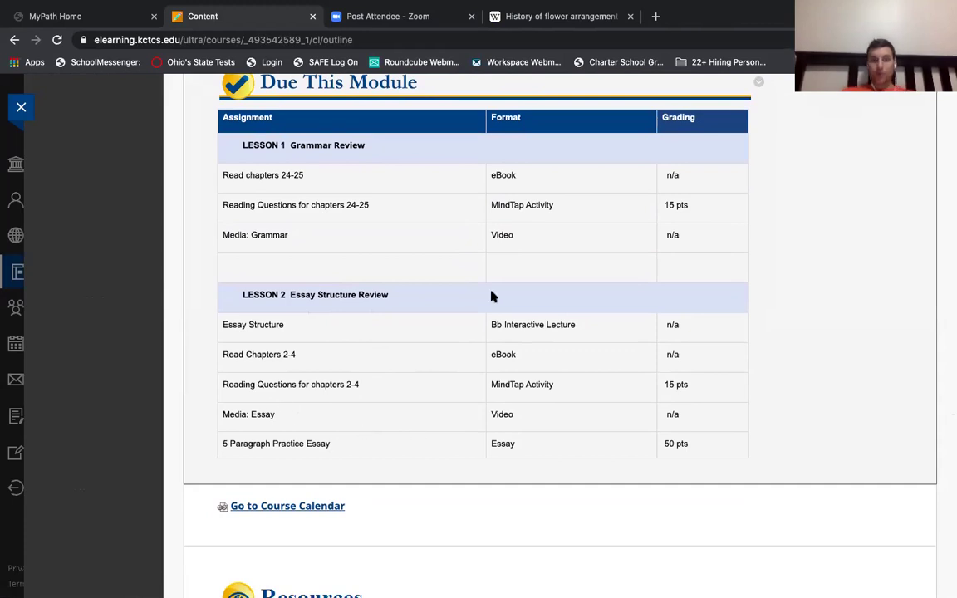
scroll(491, 294, "down", 10)
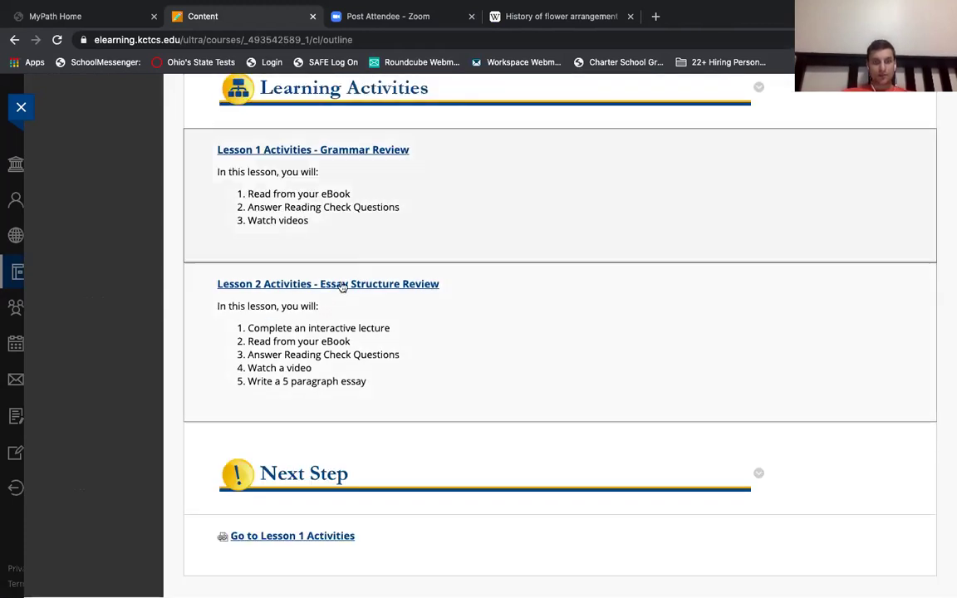
- Open Lesson 2 Activities - Essay Structure Review and scroll to its Chapter HW links
left_click(340, 285)
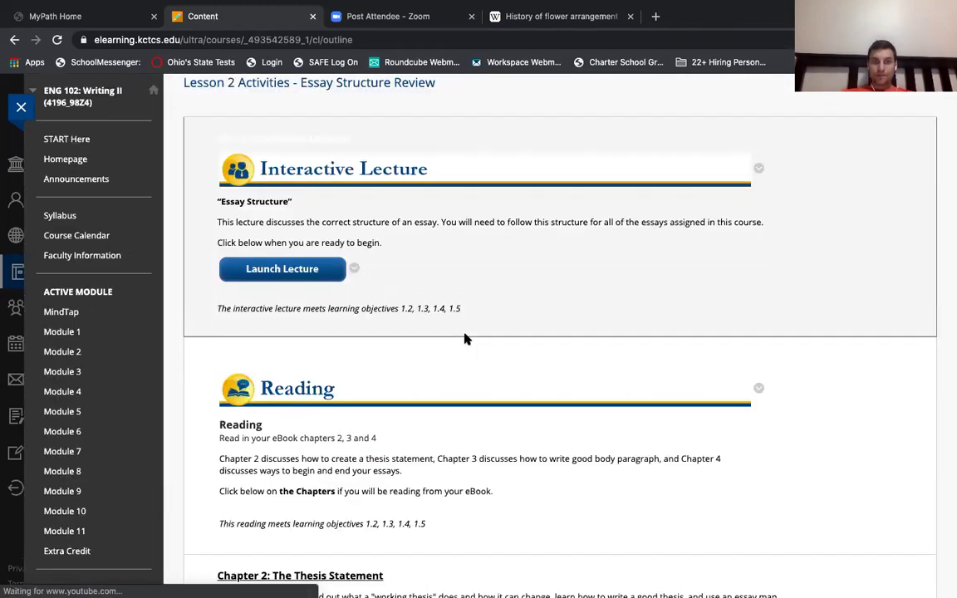
scroll(465, 339, "down", 10)
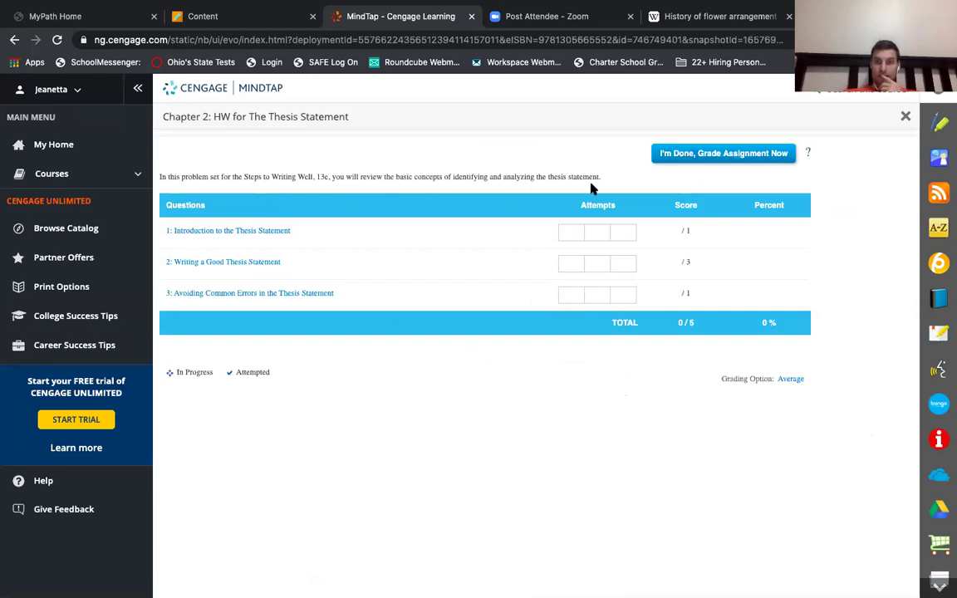
- Open question '1: Introduction to the Thesis Statement' in the Chapter 2 thesis homework
left_click(250, 232)
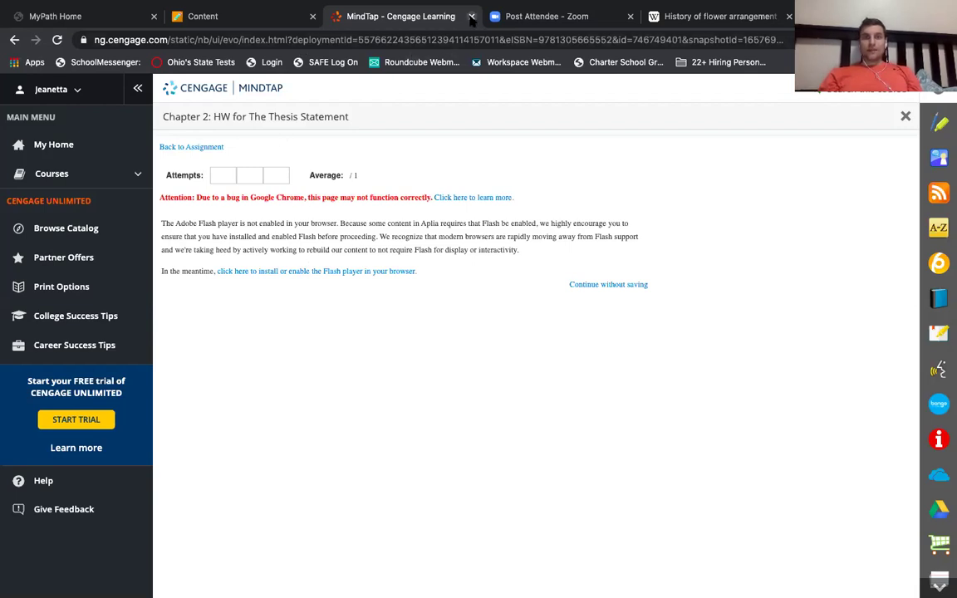
- Close the MindTap tab and look through the Lesson 2 Activities - Essay Structure Review page
left_click(471, 16)
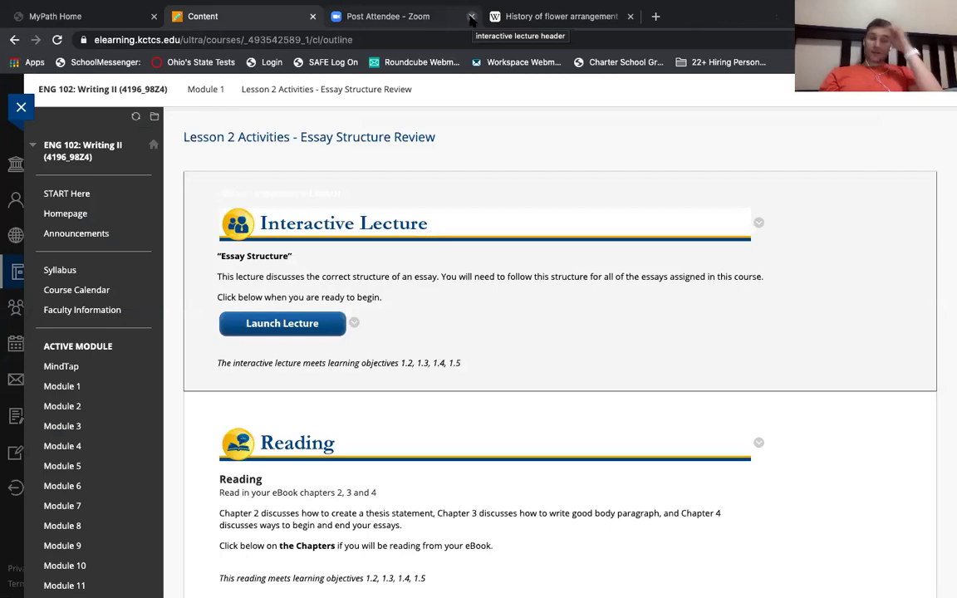
scroll(508, 346, "down", 6)
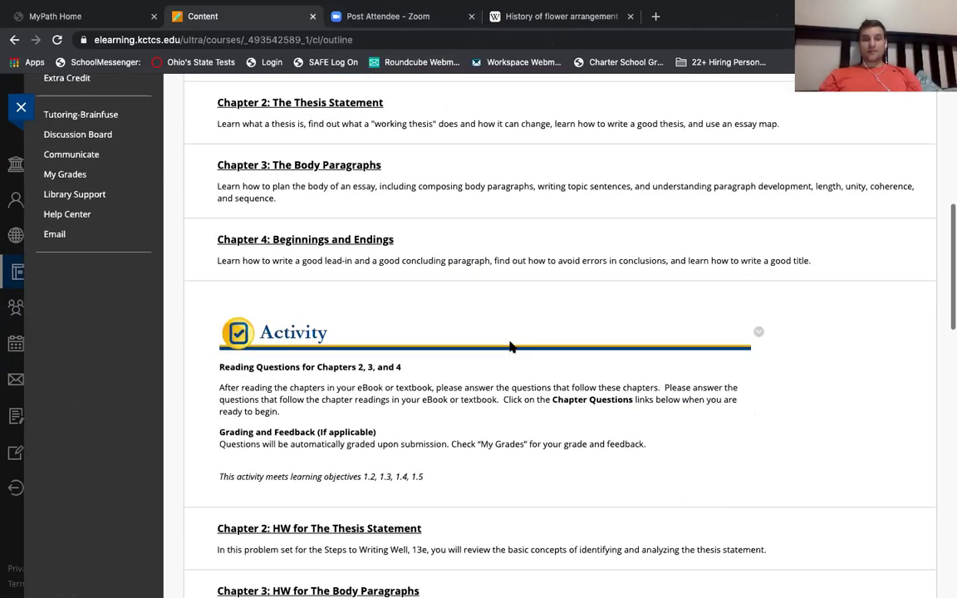
scroll(510, 346, "down", 5)
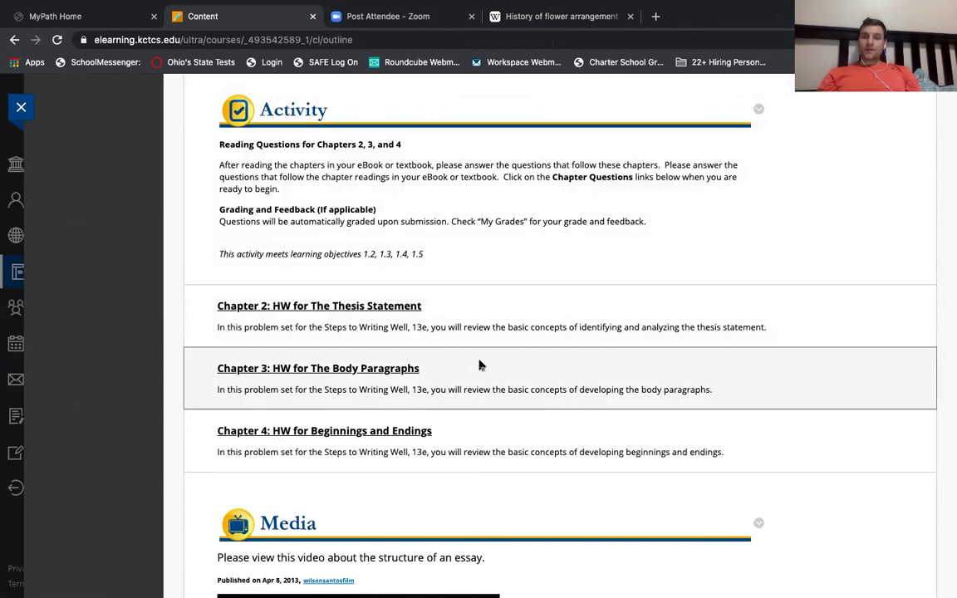
scroll(480, 365, "down", 5)
scroll(479, 365, "up", 1)
scroll(479, 366, "down", 6)
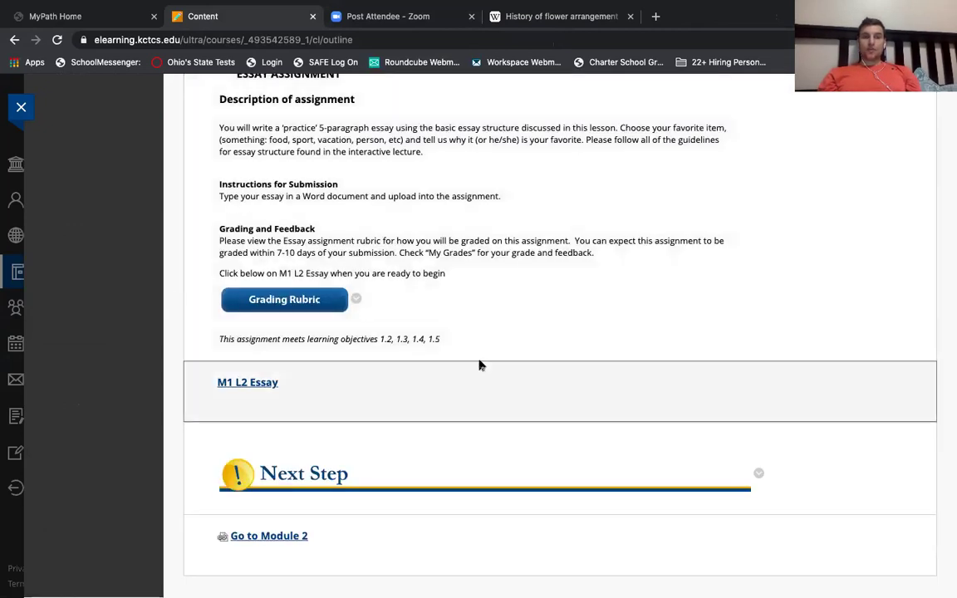
scroll(479, 366, "up", 10)
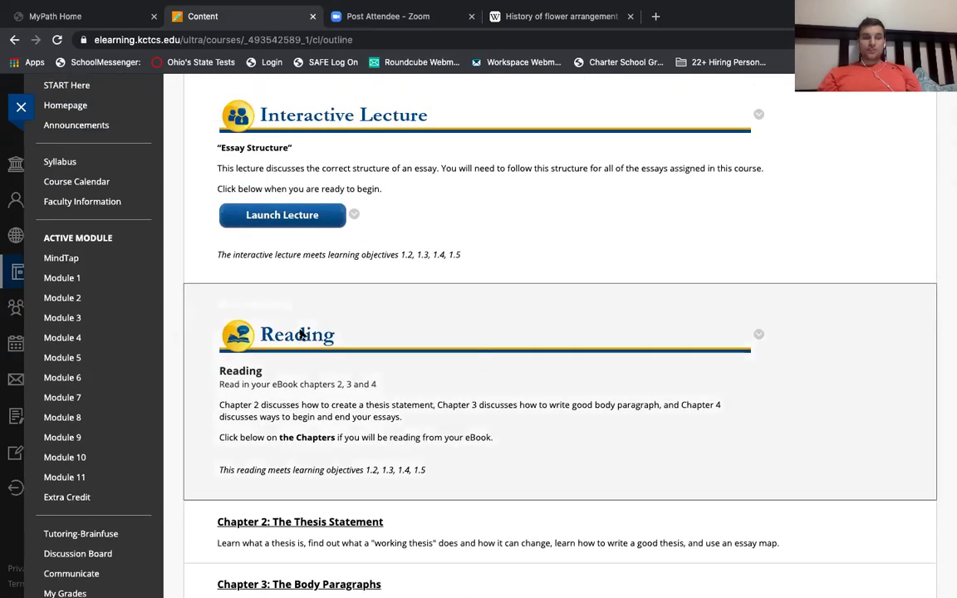
scroll(287, 334, "up", 2)
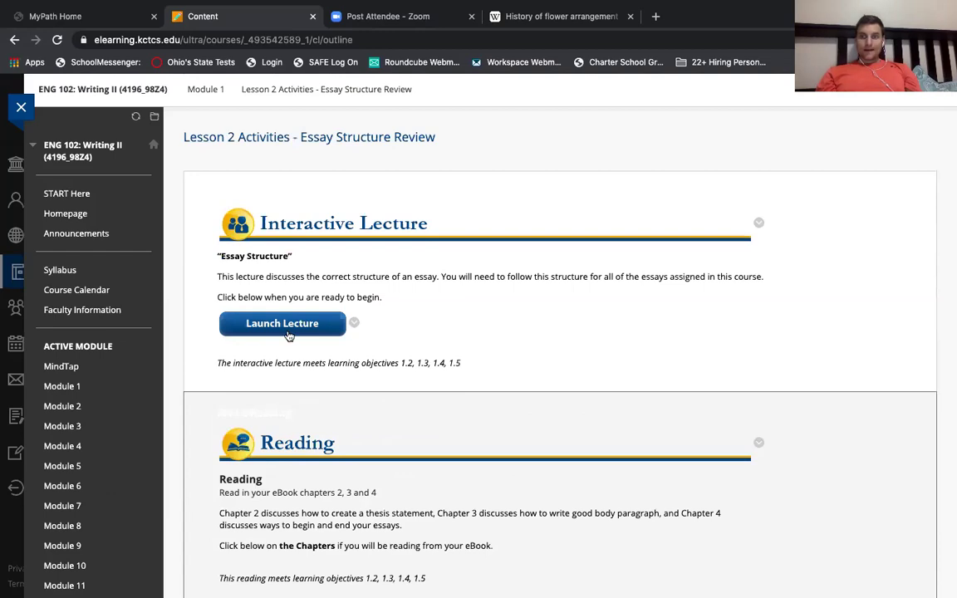
- View the Faculty Information page with the instructor's photo, office hours and contact details
left_click(141, 309)
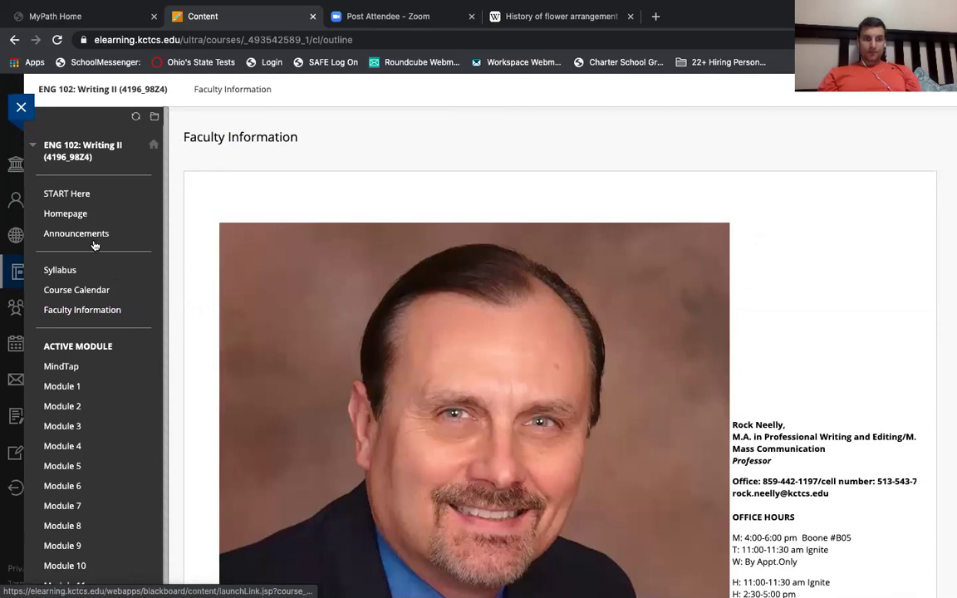
scroll(81, 277, "down", 5)
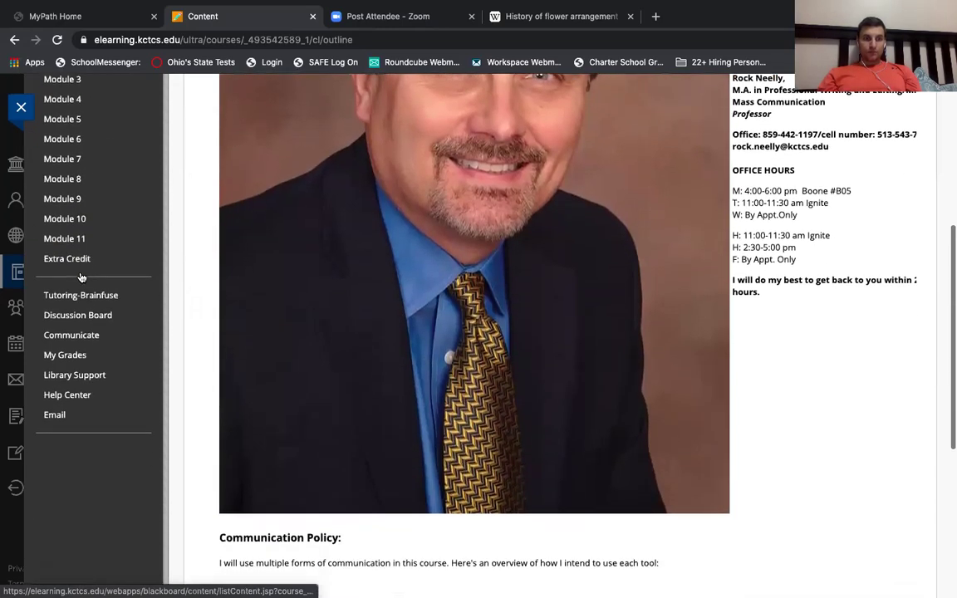
scroll(81, 277, "up", 5)
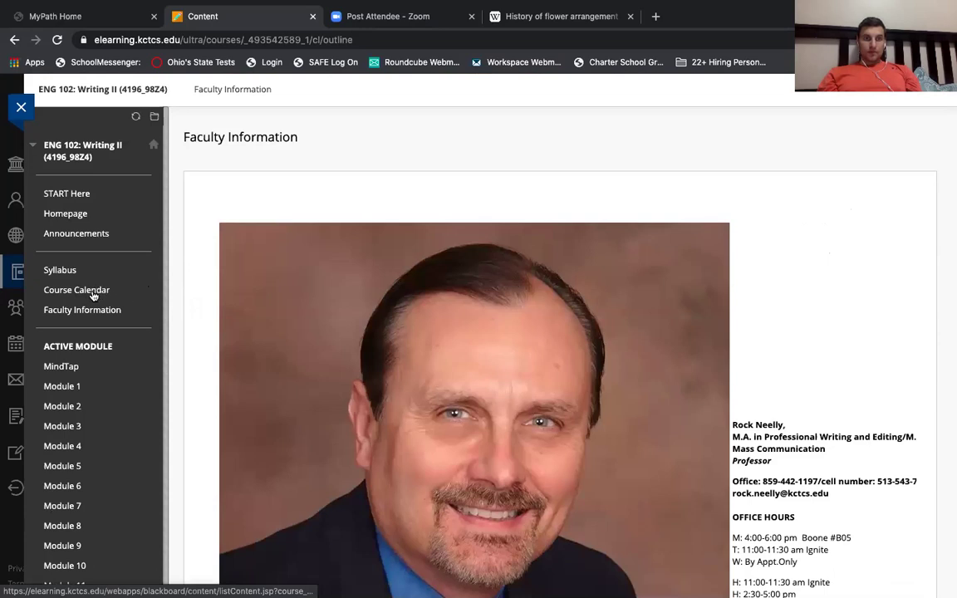
left_click(93, 291)
scroll(654, 270, "down", 5)
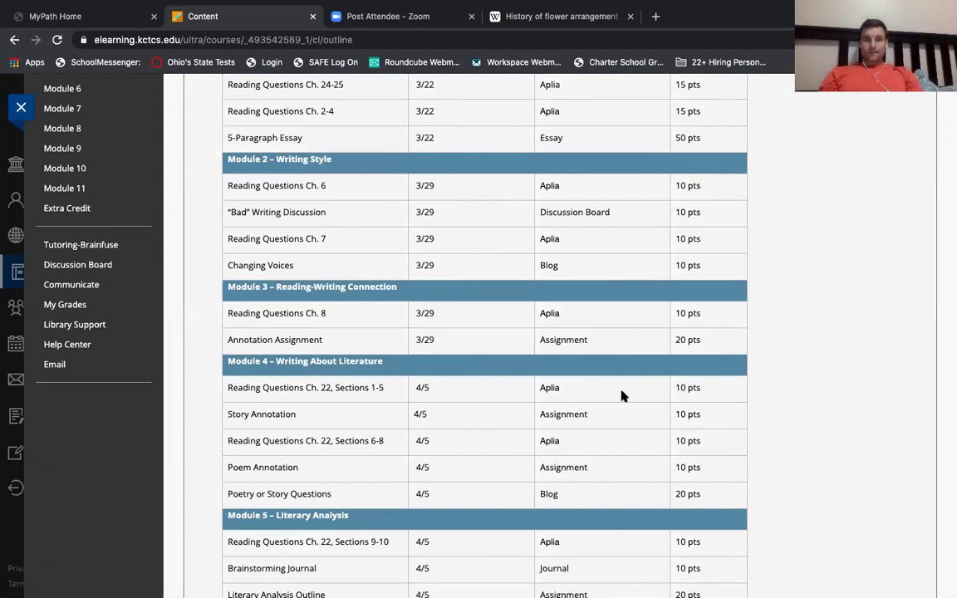
scroll(624, 388, "up", 5)
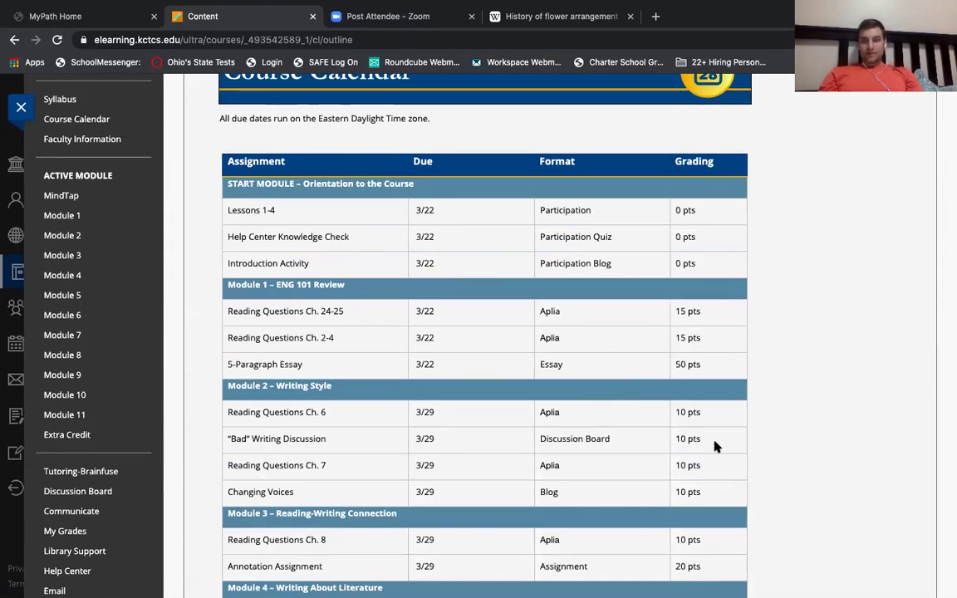
scroll(690, 486, "down", 2)
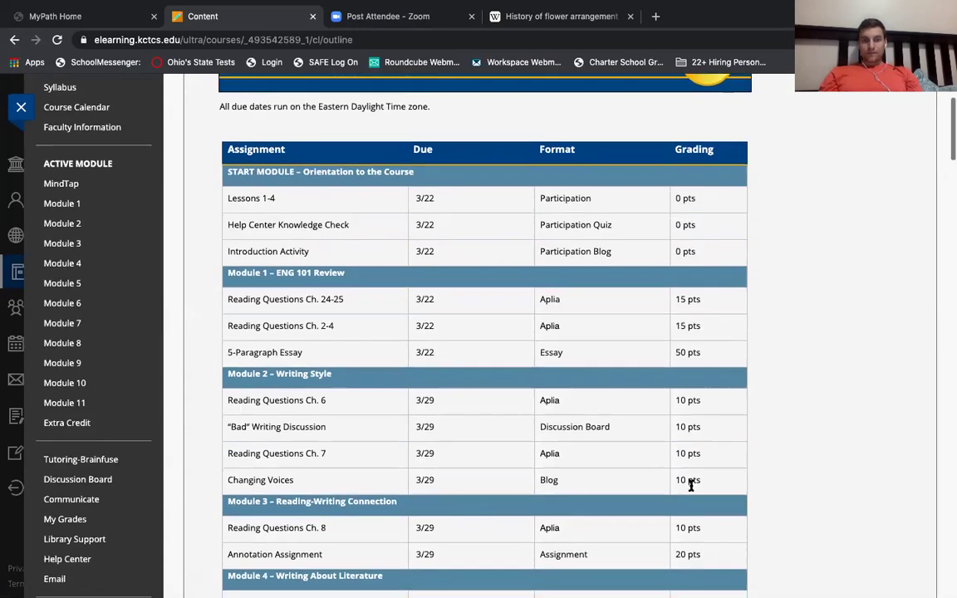
scroll(691, 486, "down", 3)
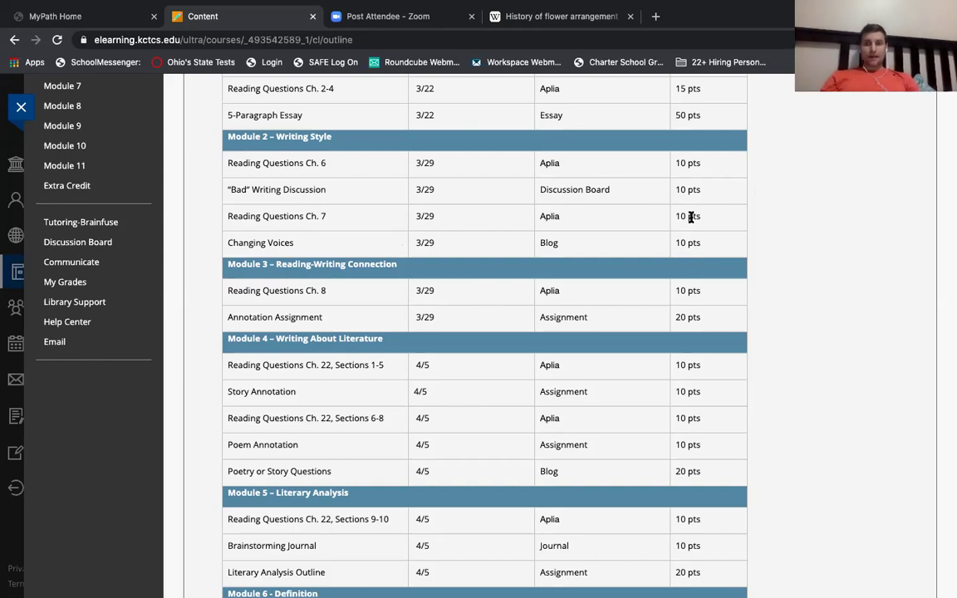
scroll(690, 217, "down", 2)
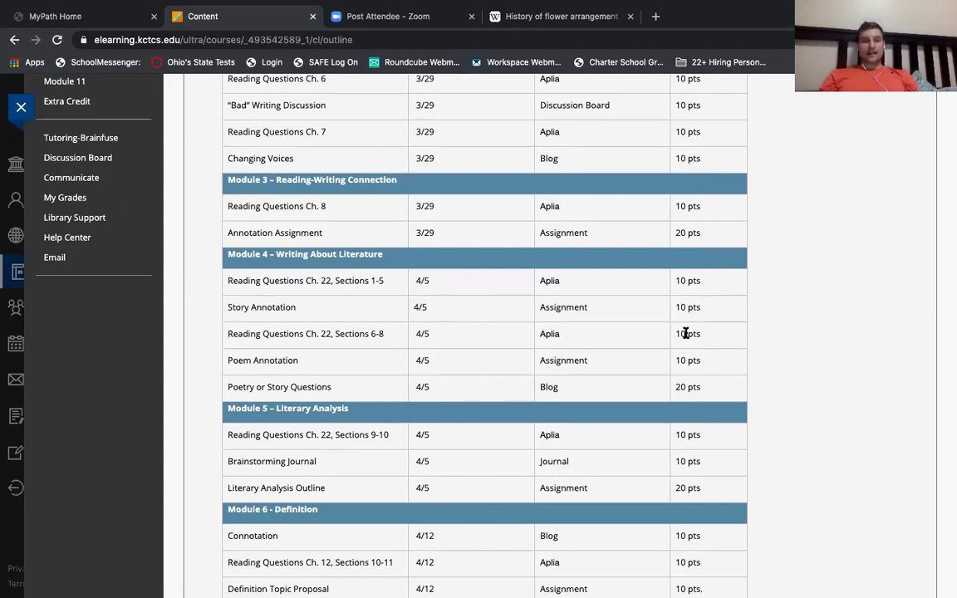
scroll(686, 333, "down", 4)
scroll(686, 333, "down", 1)
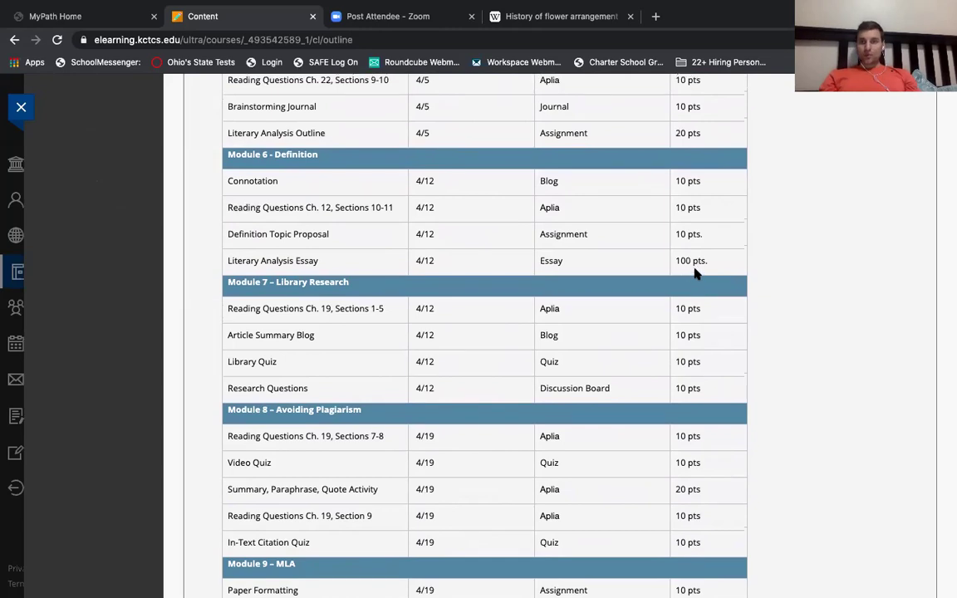
scroll(696, 273, "up", 8)
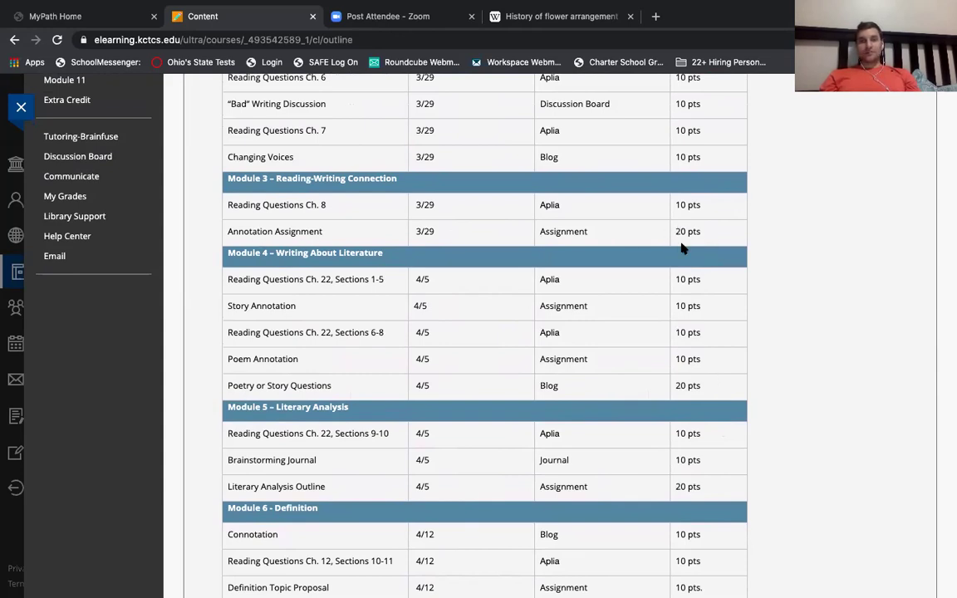
scroll(702, 250, "up", 3)
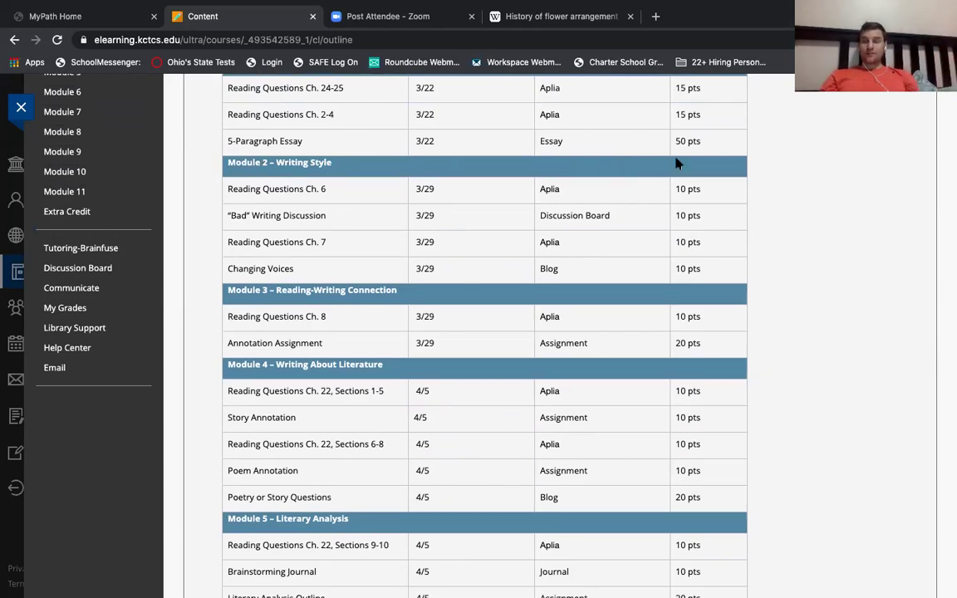
scroll(689, 131, "down", 8)
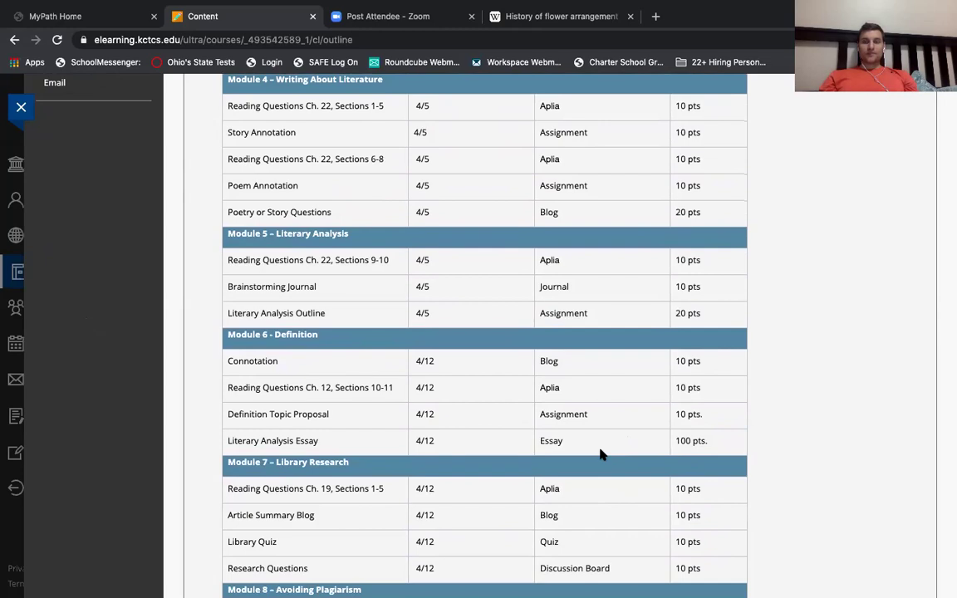
scroll(601, 453, "down", 15)
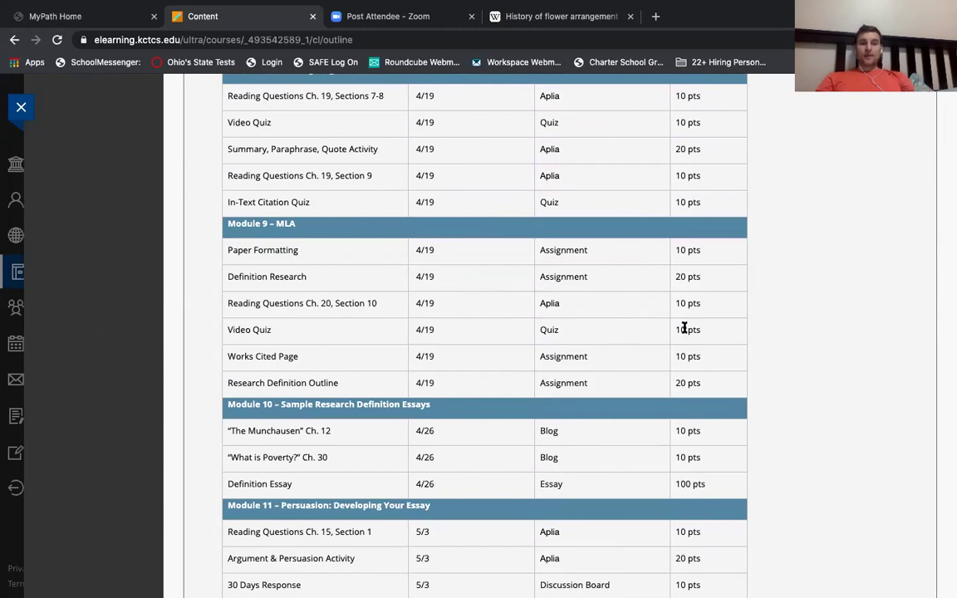
scroll(764, 388, "down", 5)
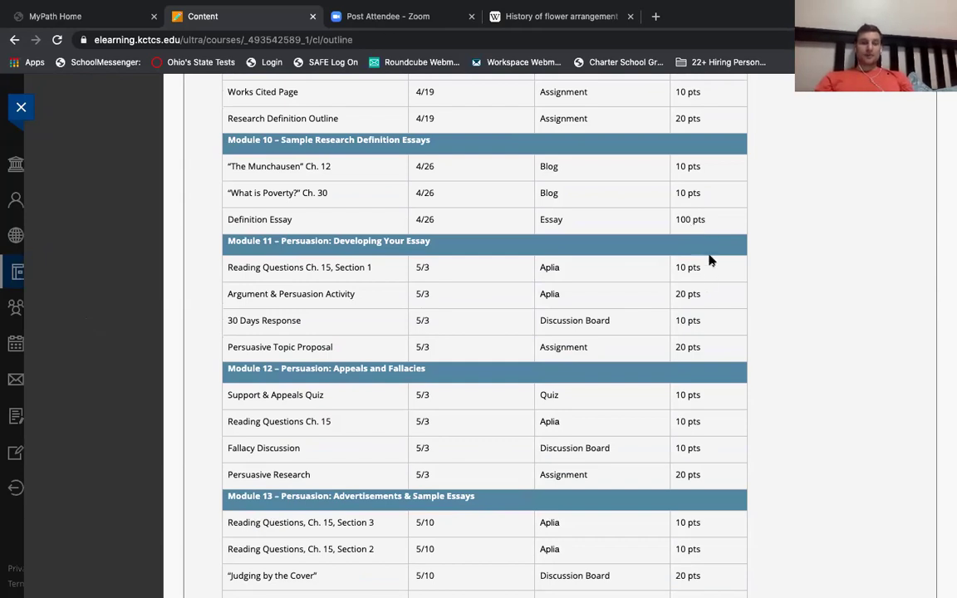
scroll(709, 261, "up", 5)
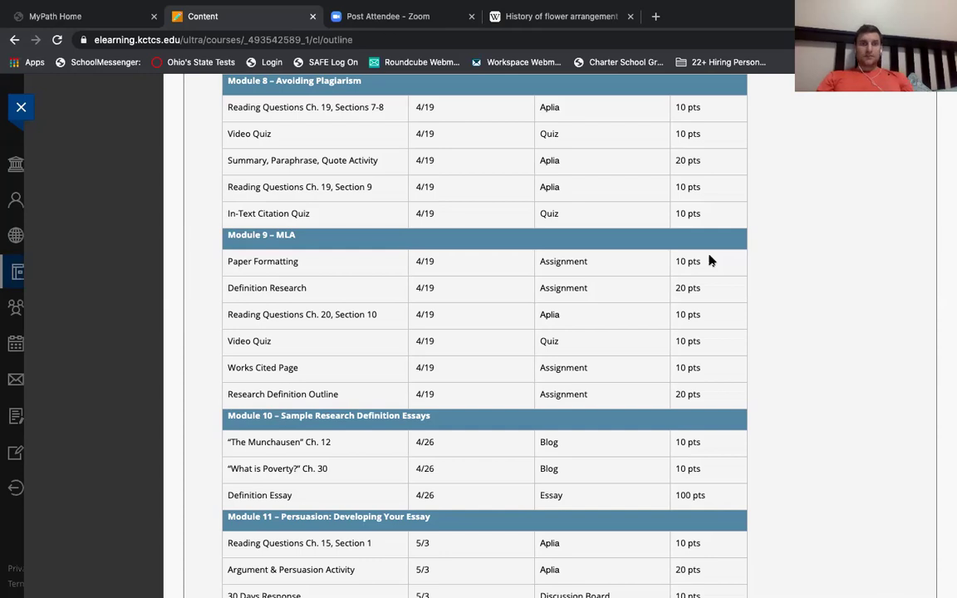
scroll(709, 261, "up", 3)
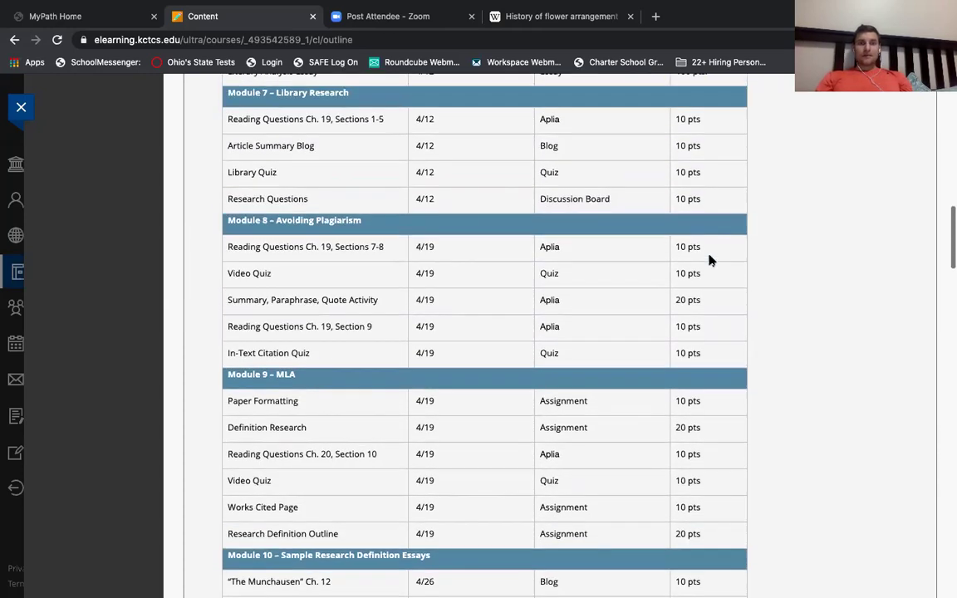
scroll(710, 261, "up", 1)
scroll(560, 335, "up", 2)
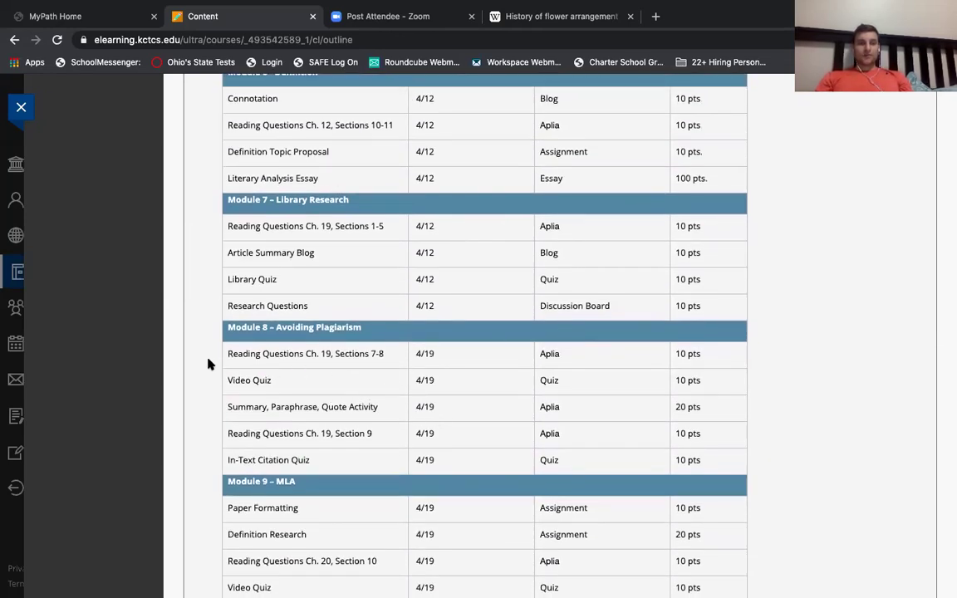
scroll(277, 378, "up", 5)
scroll(276, 378, "up", 4)
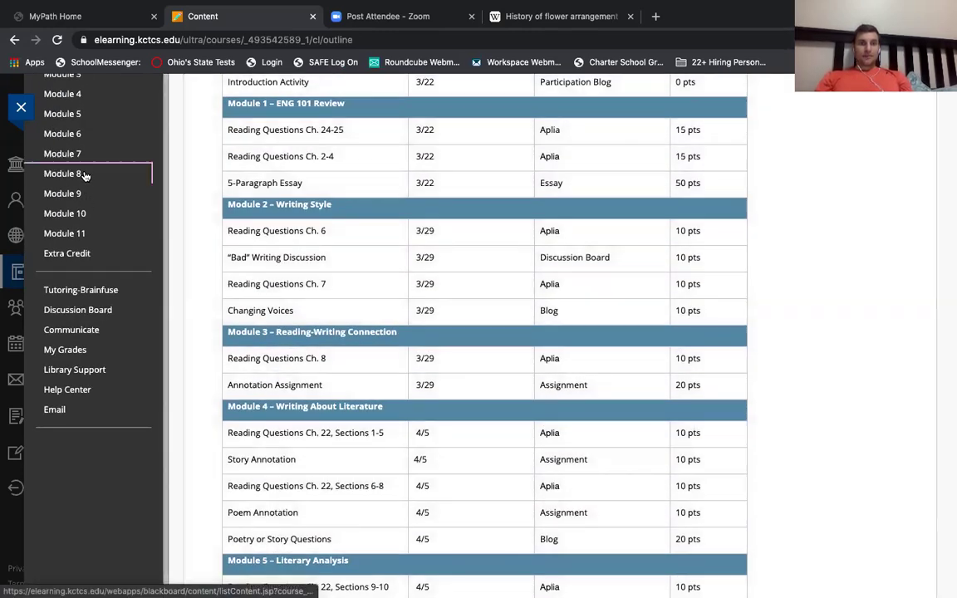
- Open the Module 8 Avoiding Plagiarism page
left_click(83, 173)
scroll(418, 301, "down", 15)
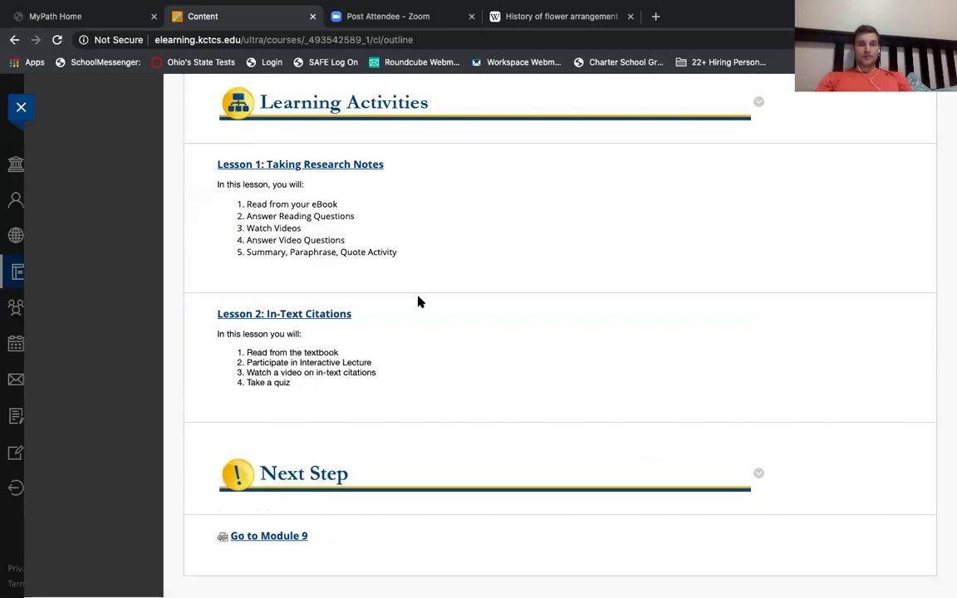
scroll(418, 301, "up", 2)
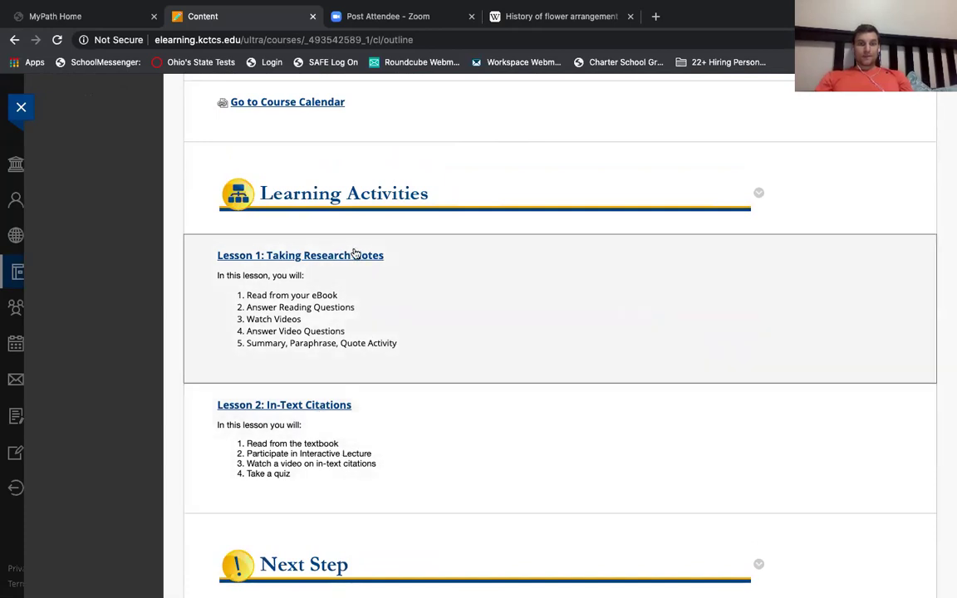
- Open Lesson 1: Taking Research Notes and scroll down to the Plagiarism and Quotations Quiz
left_click(354, 255)
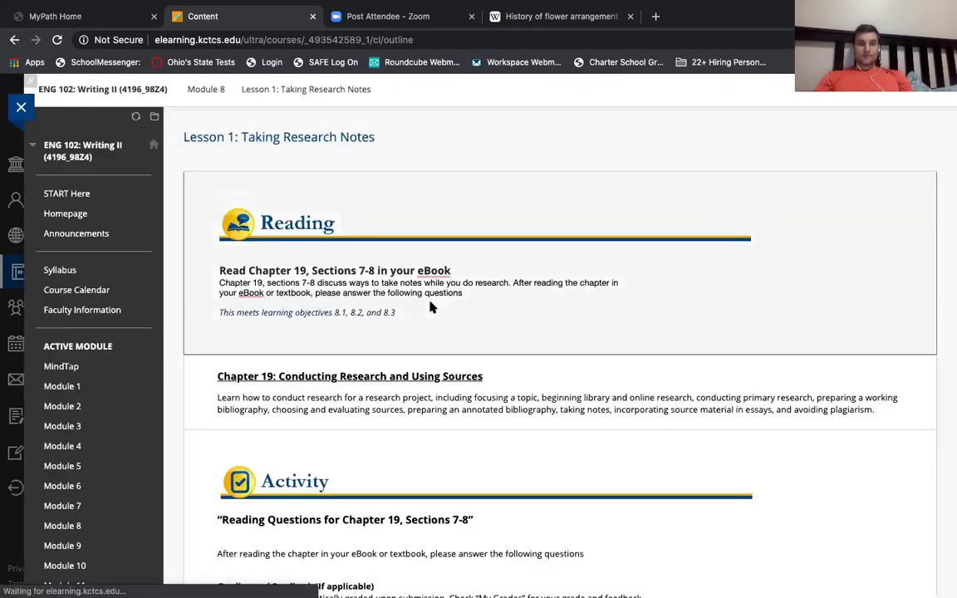
scroll(431, 307, "down", 10)
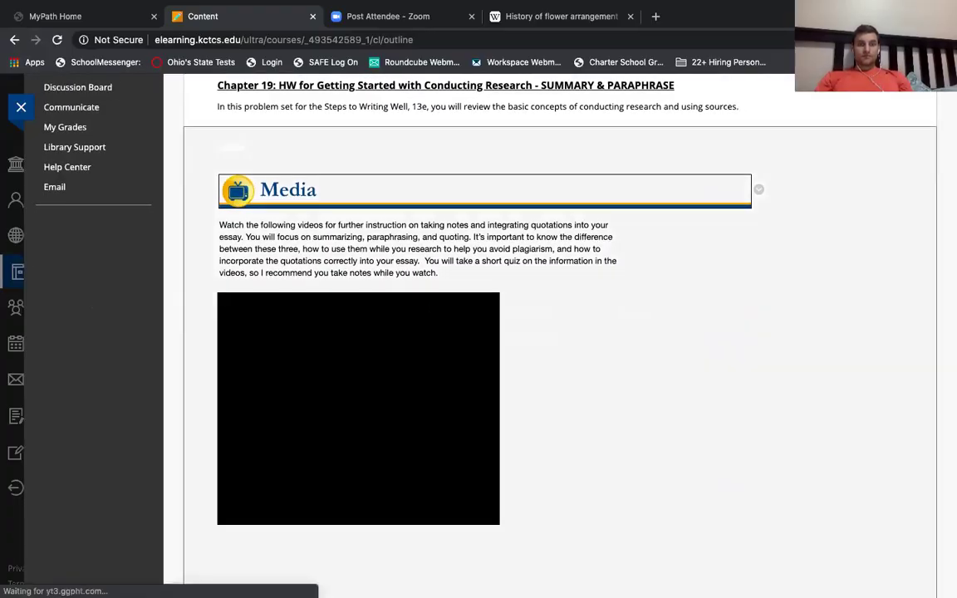
scroll(431, 307, "down", 8)
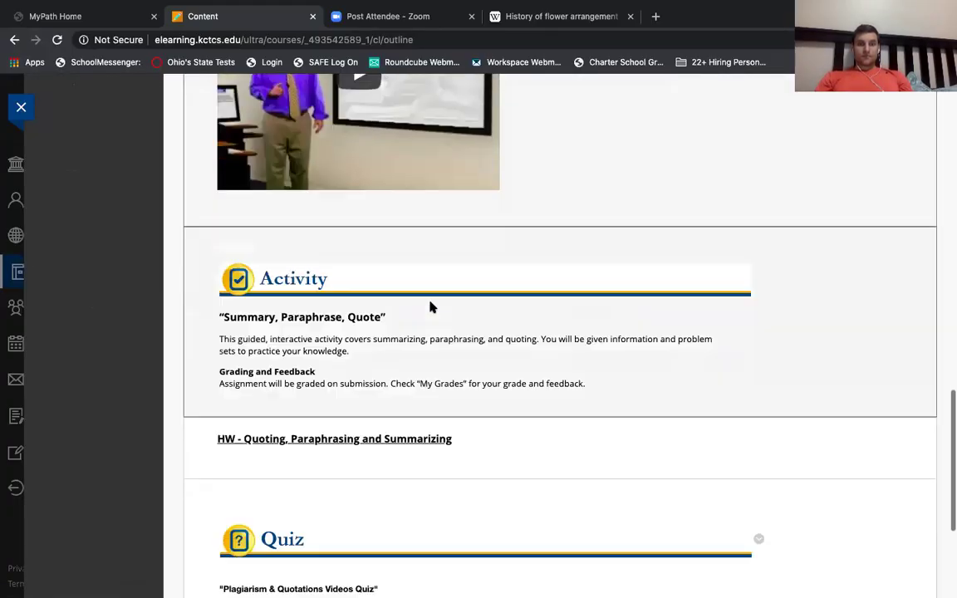
scroll(431, 307, "down", 3)
scroll(430, 307, "down", 5)
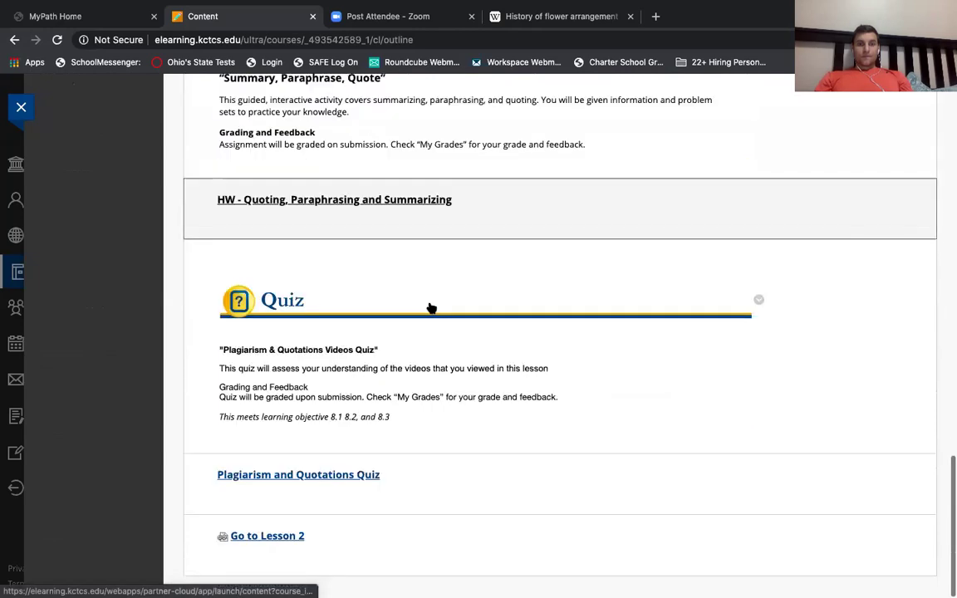
scroll(431, 308, "up", 5)
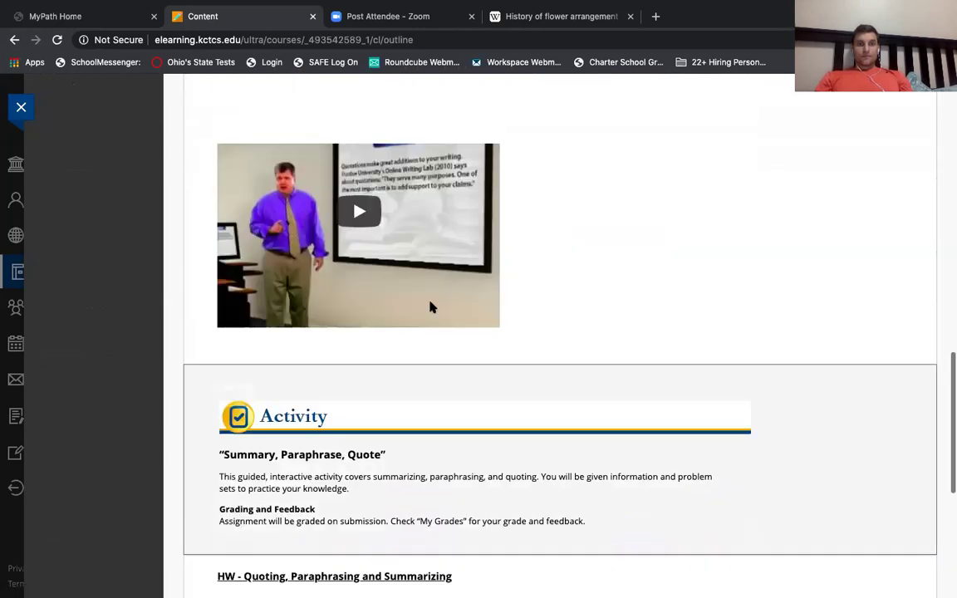
scroll(431, 307, "up", 8)
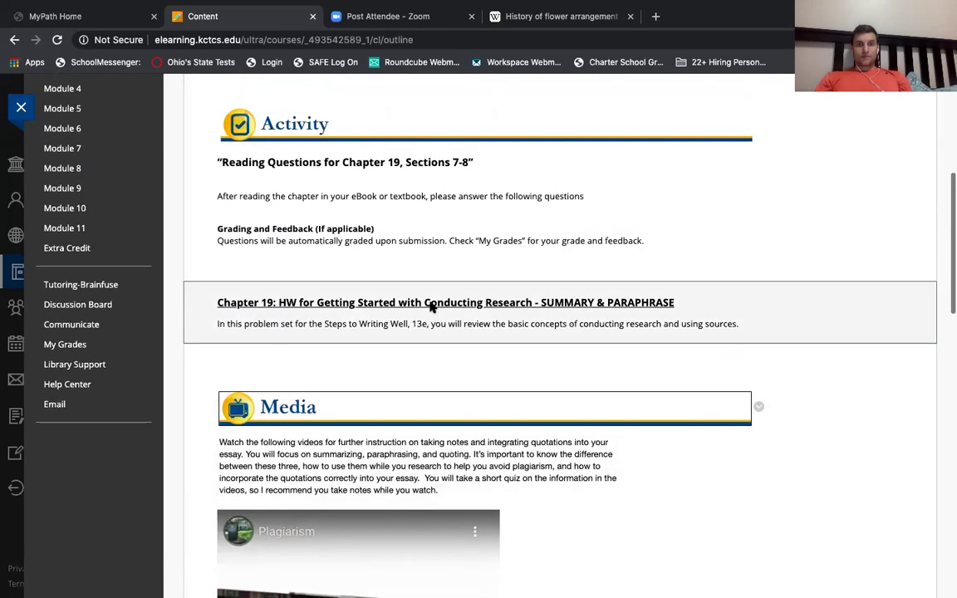
scroll(430, 307, "up", 2)
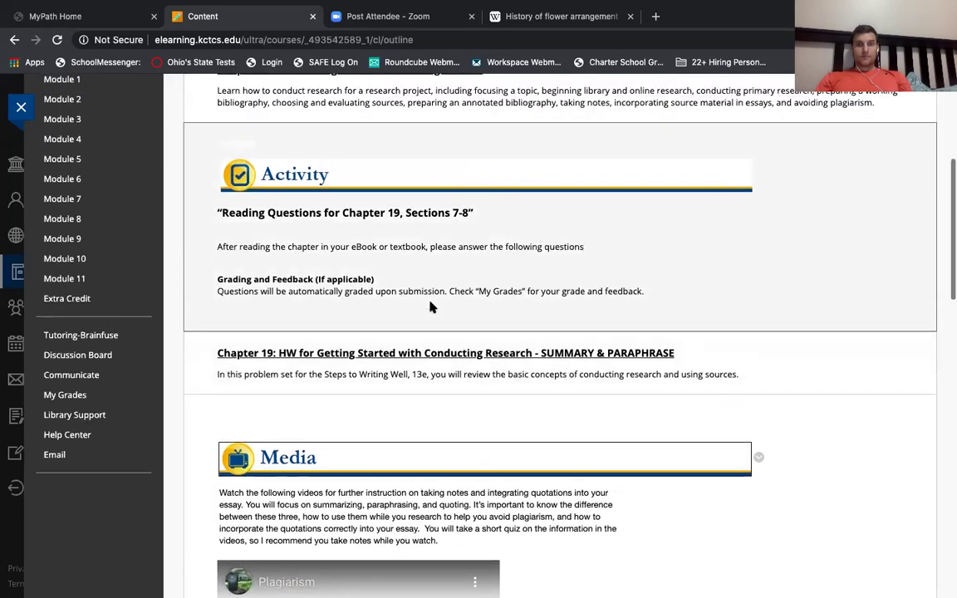
scroll(430, 308, "up", 4)
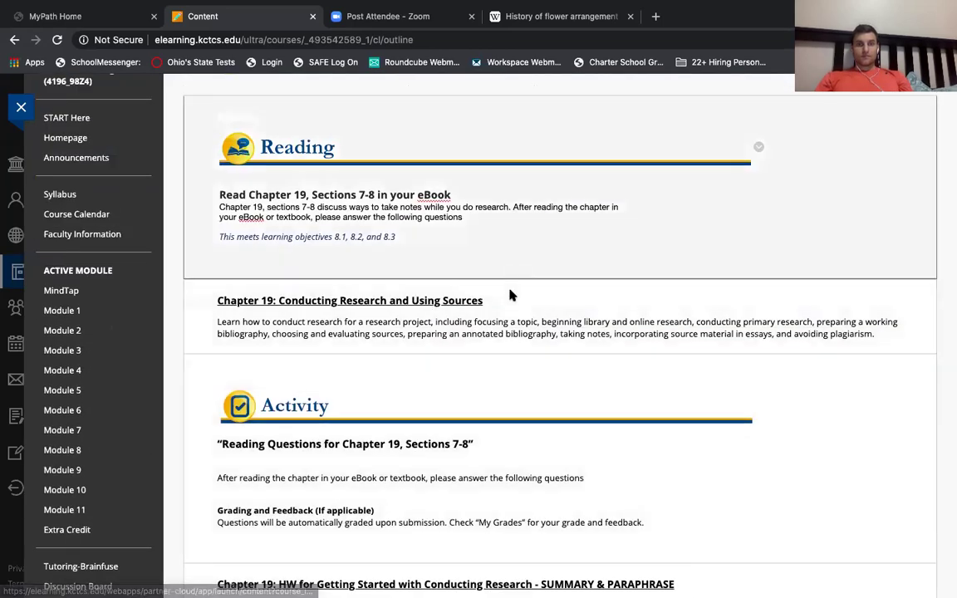
scroll(486, 271, "up", 1)
scroll(487, 271, "down", 5)
scroll(487, 271, "down", 10)
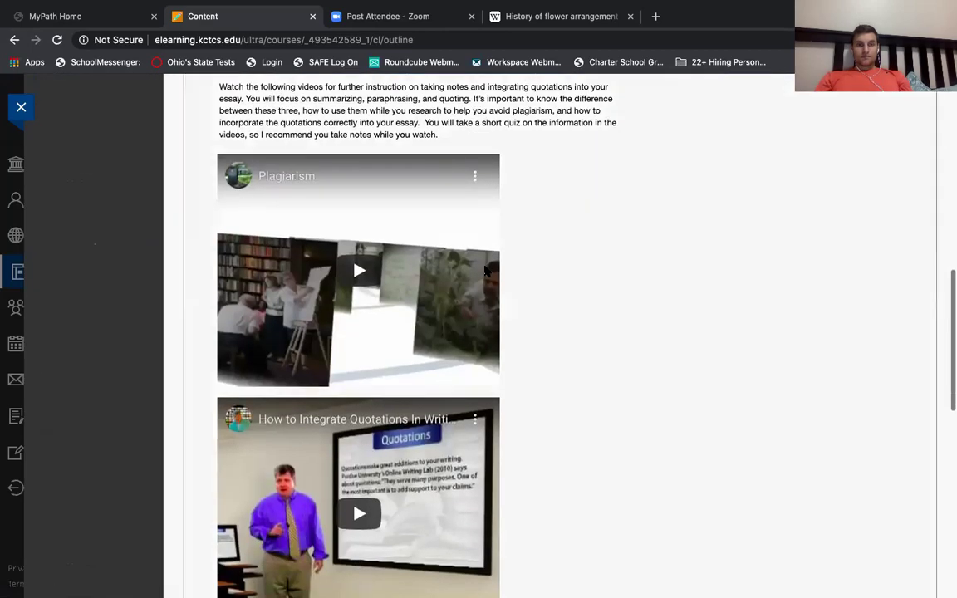
scroll(487, 271, "down", 10)
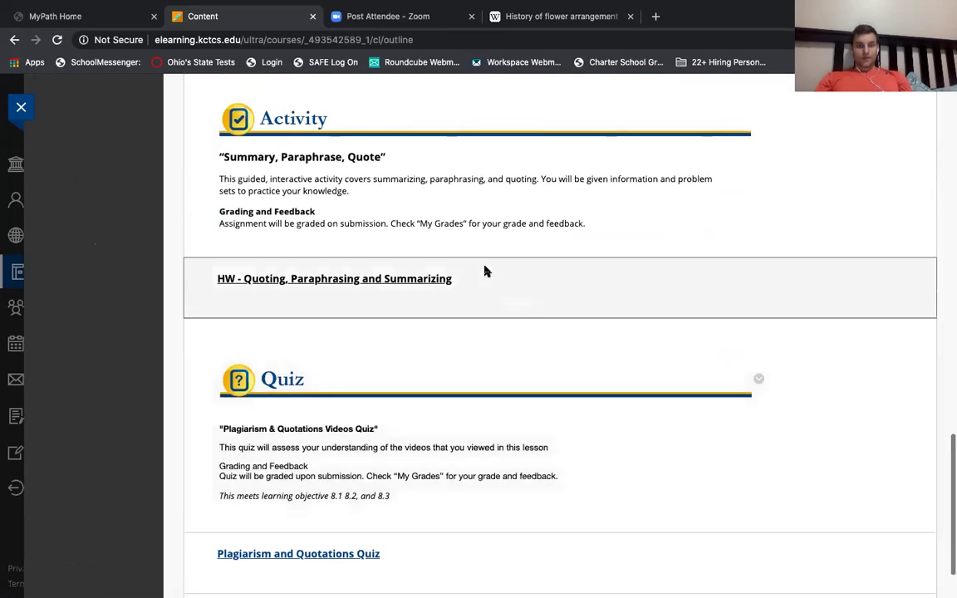
scroll(487, 271, "down", 2)
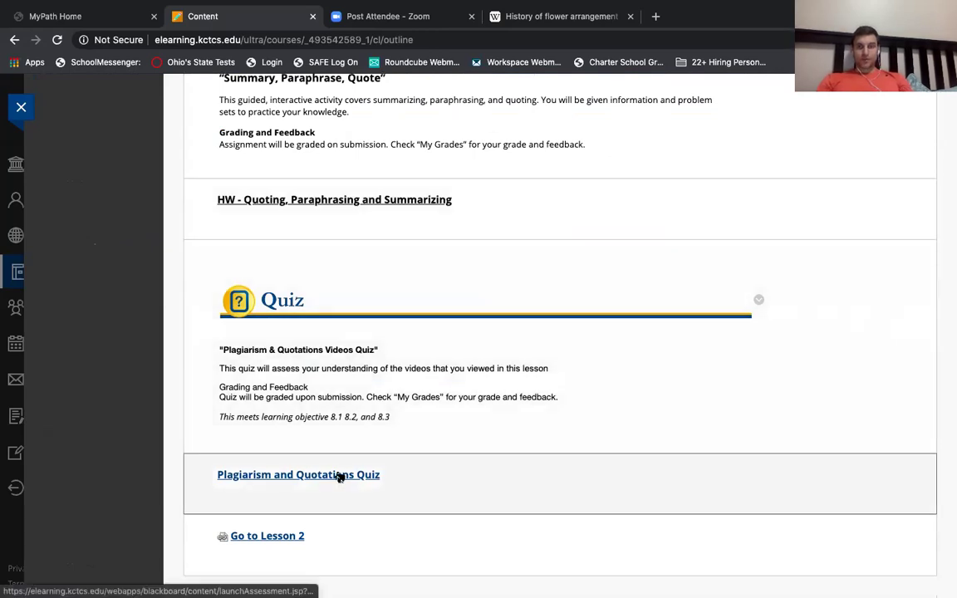
- Begin the Plagiarism and Quotations Quiz and look over Questions 1 and 2
left_click(339, 475)
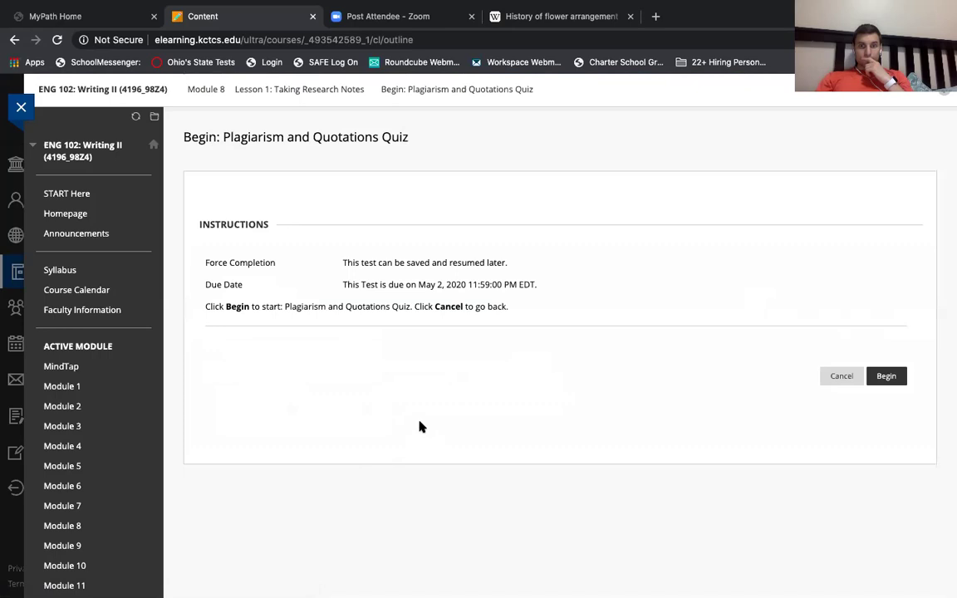
scroll(441, 354, "down", 3)
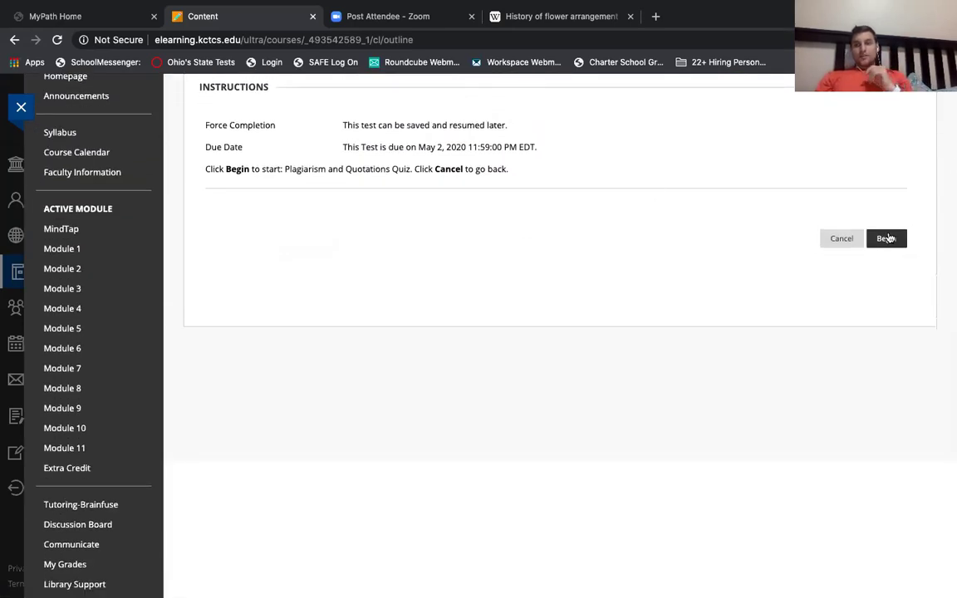
left_click(885, 240)
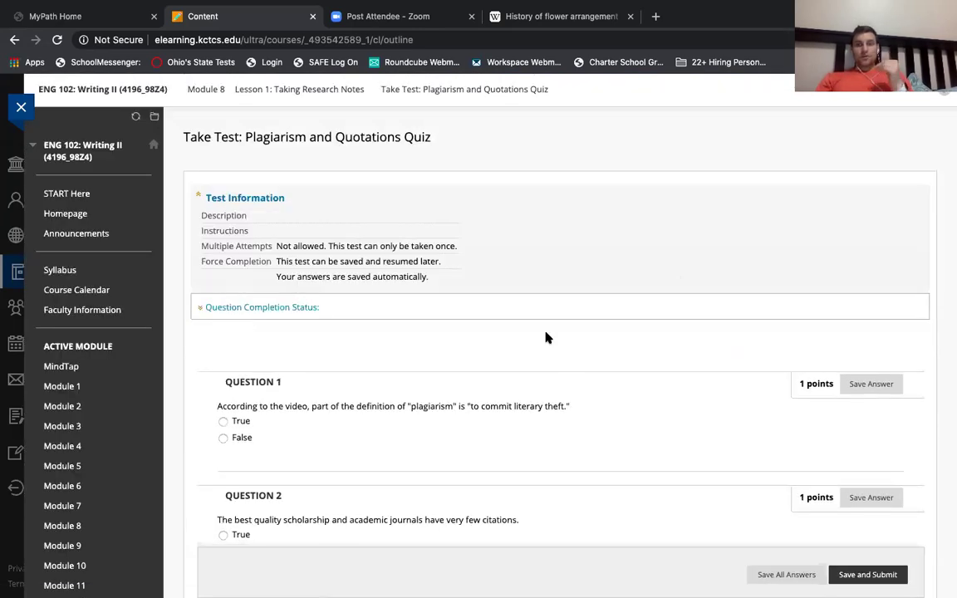
scroll(475, 448, "down", 10)
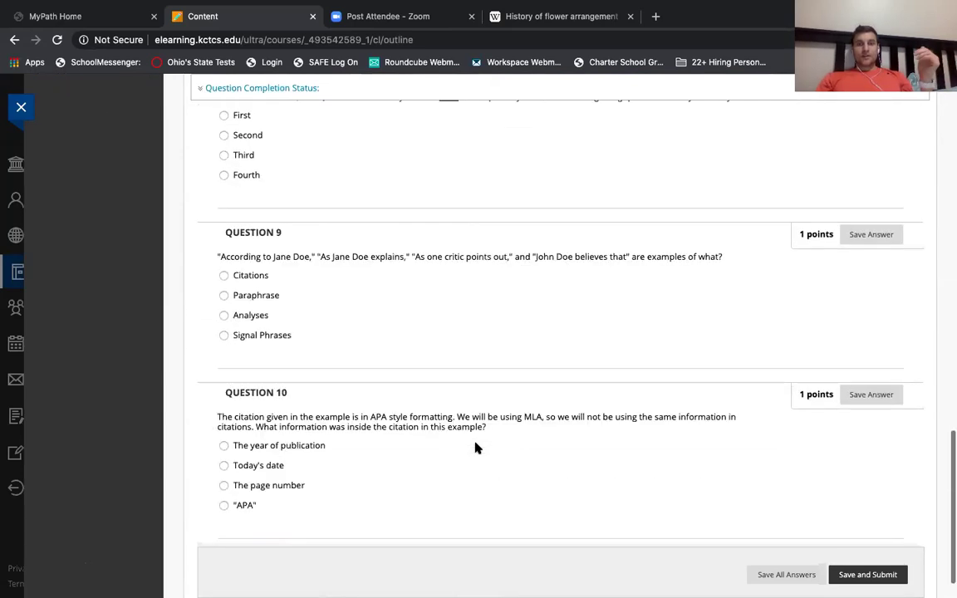
scroll(475, 449, "down", 4)
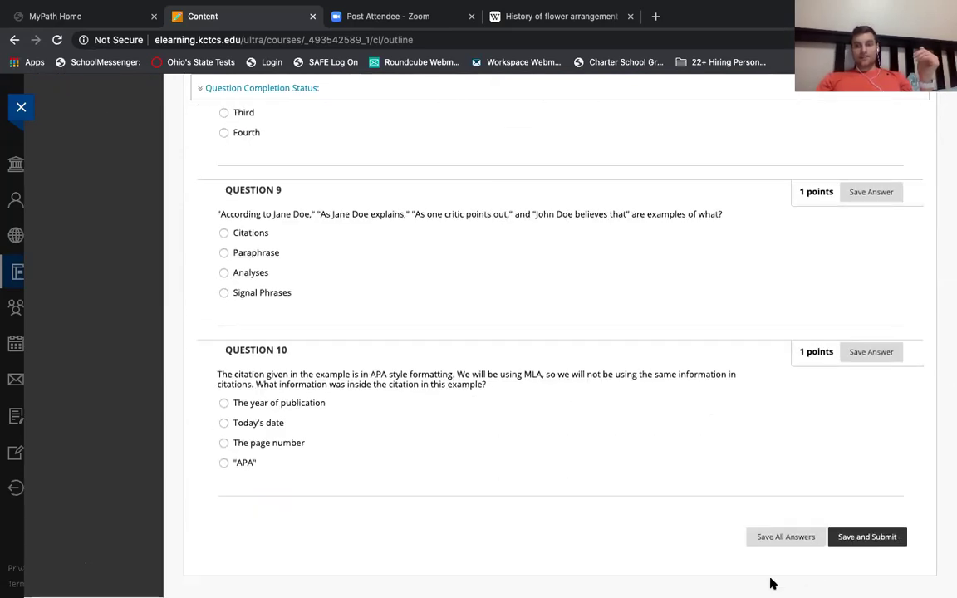
scroll(598, 439, "up", 15)
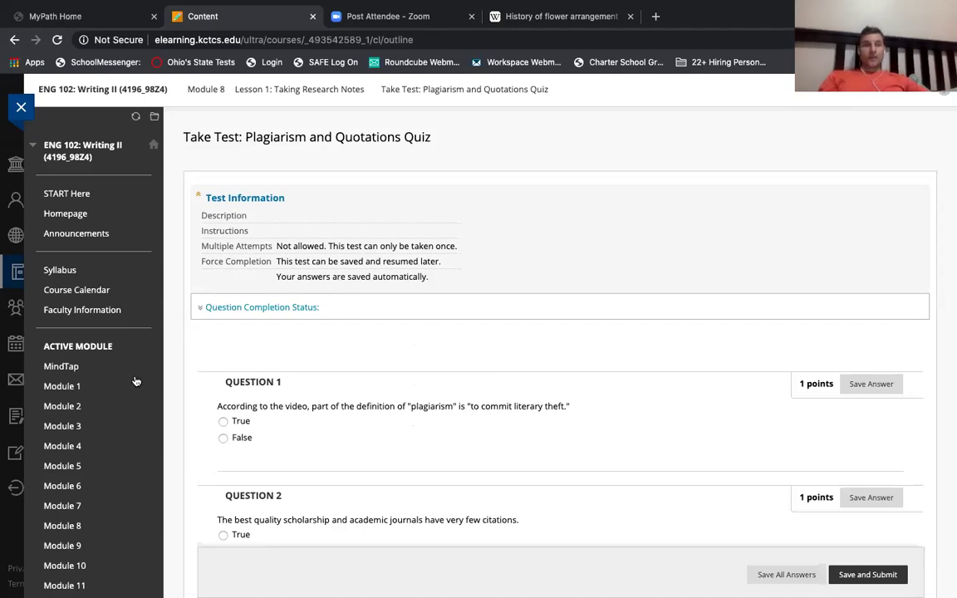
- Leave the quiz for the Module 1 page and pick out its Lesson 2 activities block
left_click(73, 387)
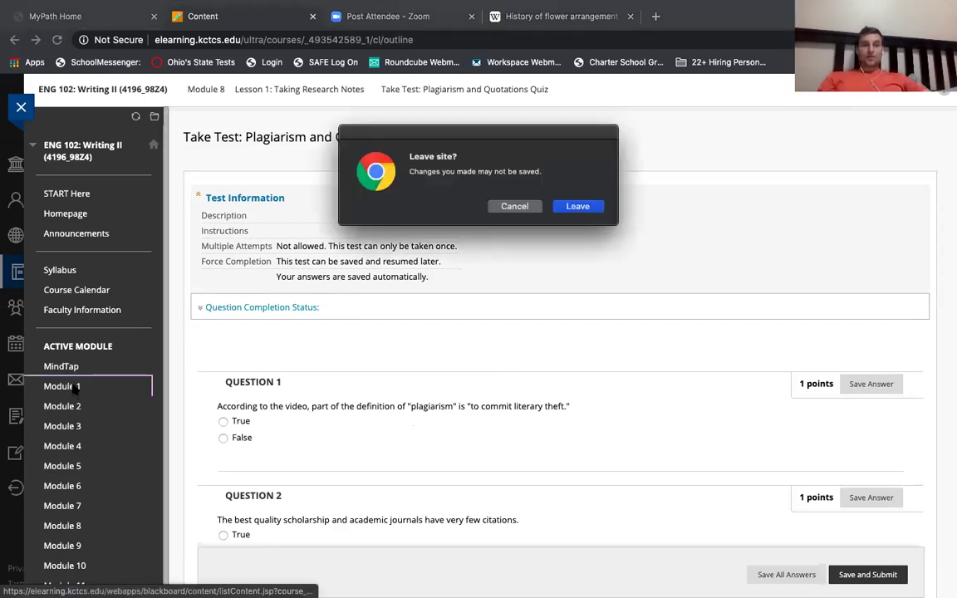
left_click(577, 207)
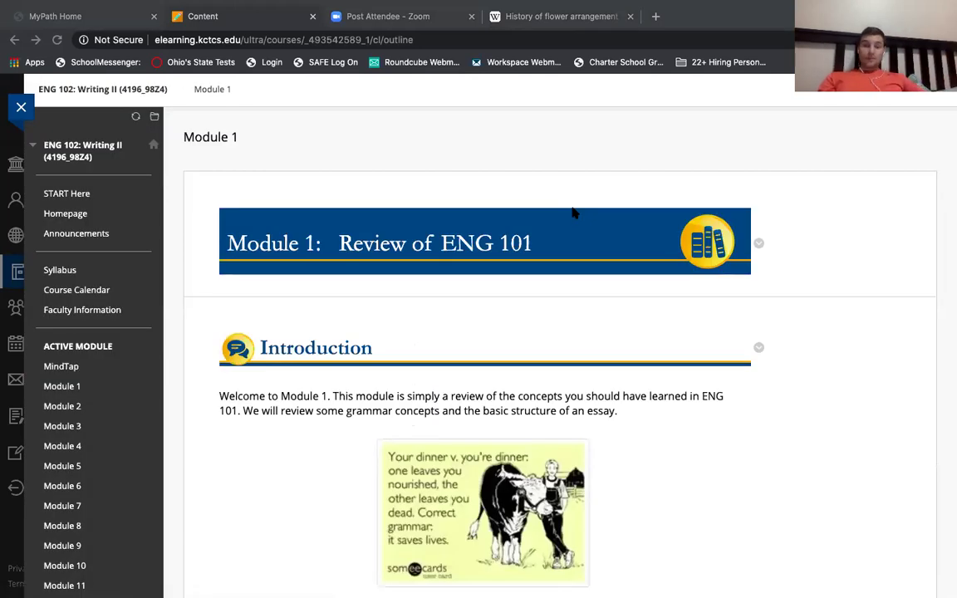
scroll(530, 314, "down", 15)
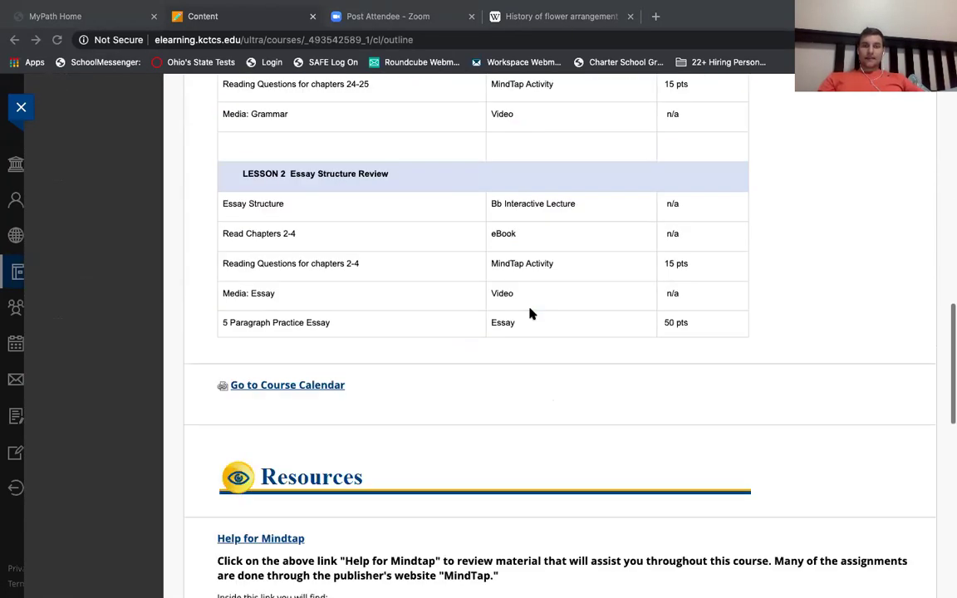
scroll(530, 314, "down", 8)
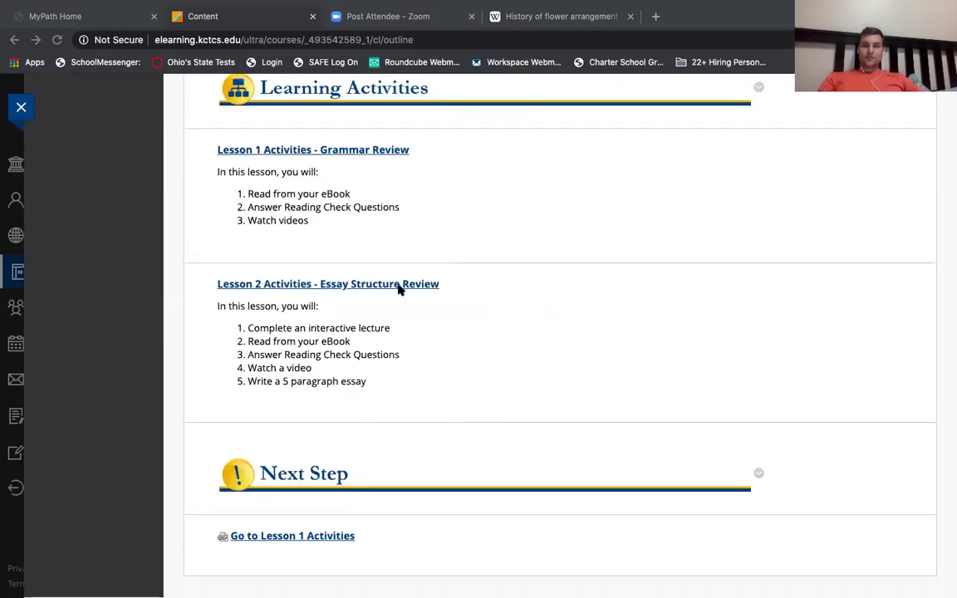
left_click(399, 285)
left_click(375, 273)
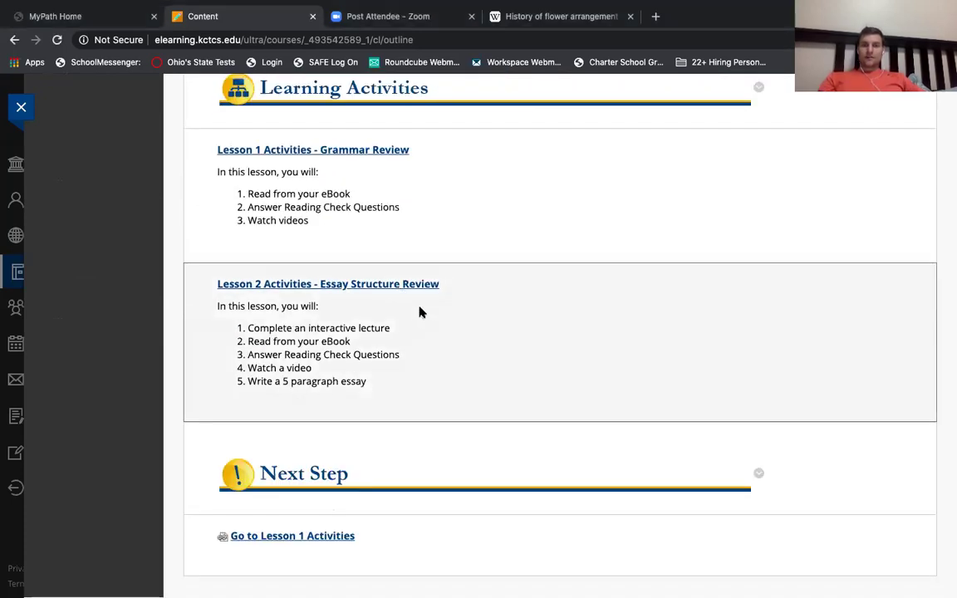
scroll(184, 197, "up", 15)
scroll(179, 203, "down", 2)
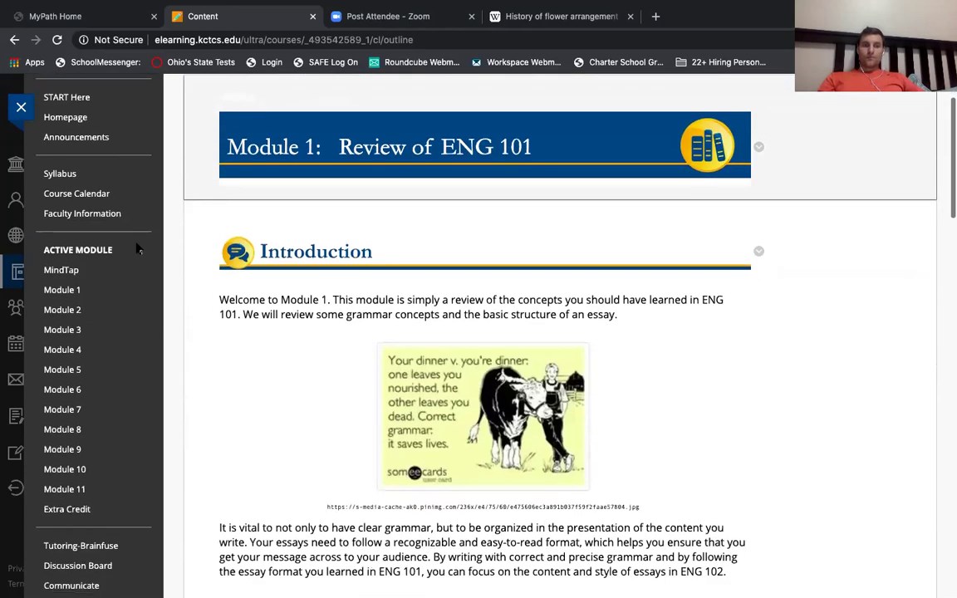
- Open Module 6's Lesson 2: Definition Development and scroll to the Topic Proposal and M6 L2 Assignment
left_click(74, 390)
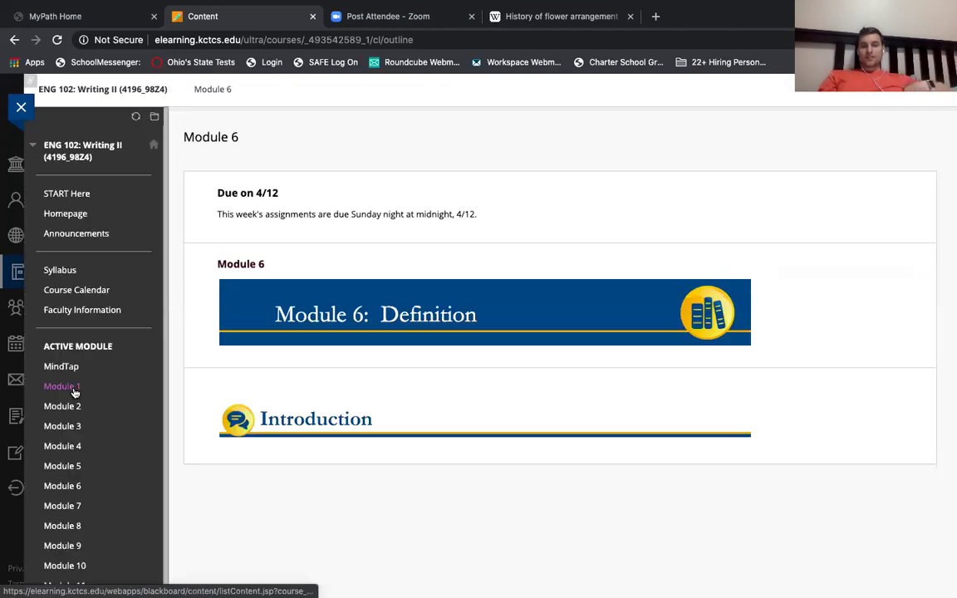
scroll(474, 395, "down", 5)
scroll(475, 396, "down", 12)
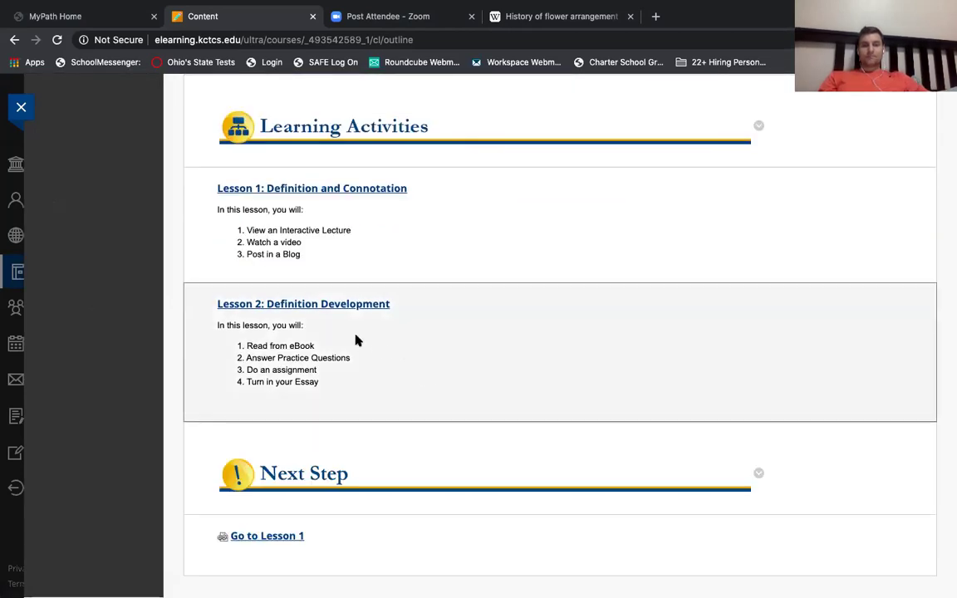
left_click(366, 307)
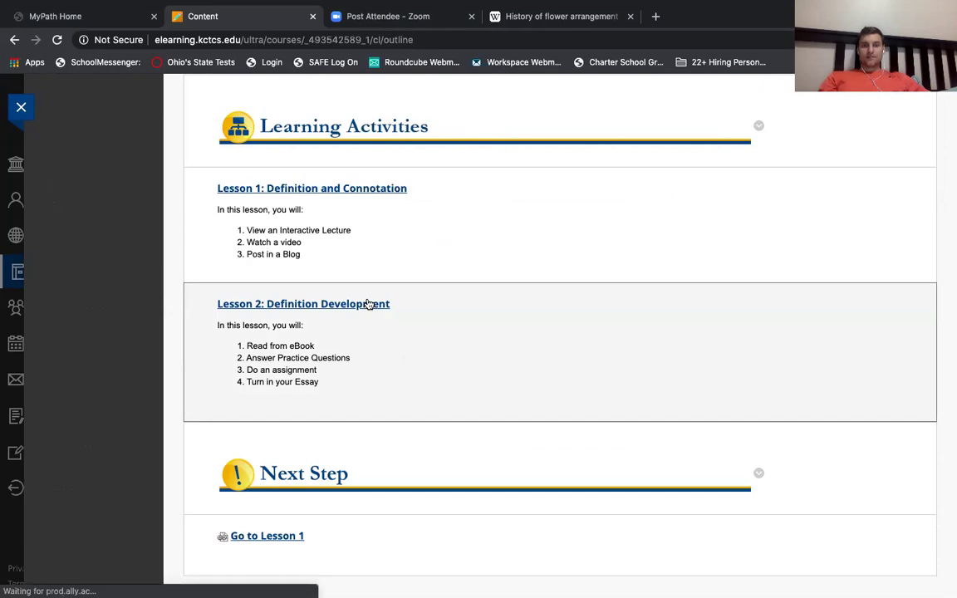
scroll(511, 354, "down", 1)
scroll(511, 354, "down", 10)
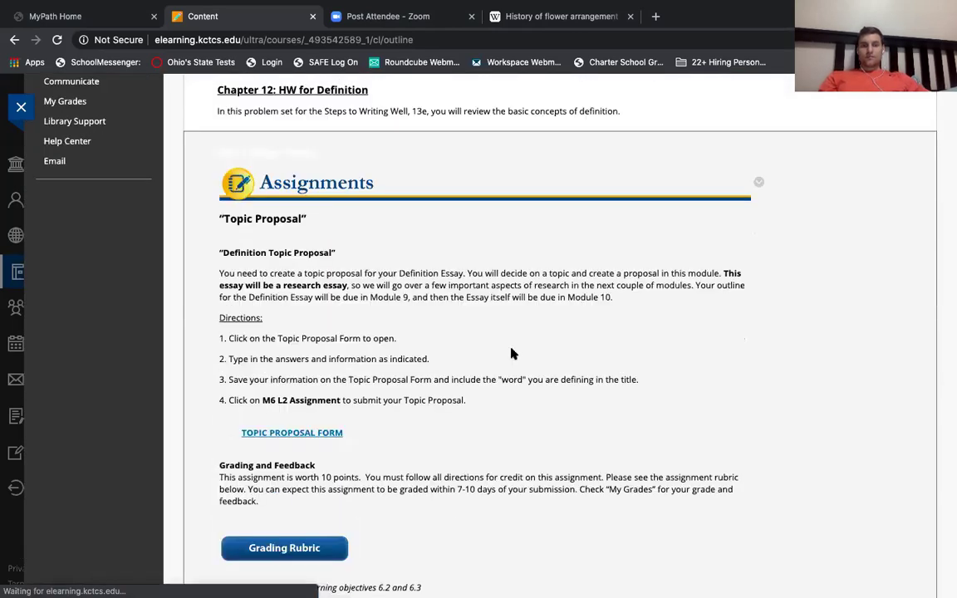
scroll(549, 359, "down", 1)
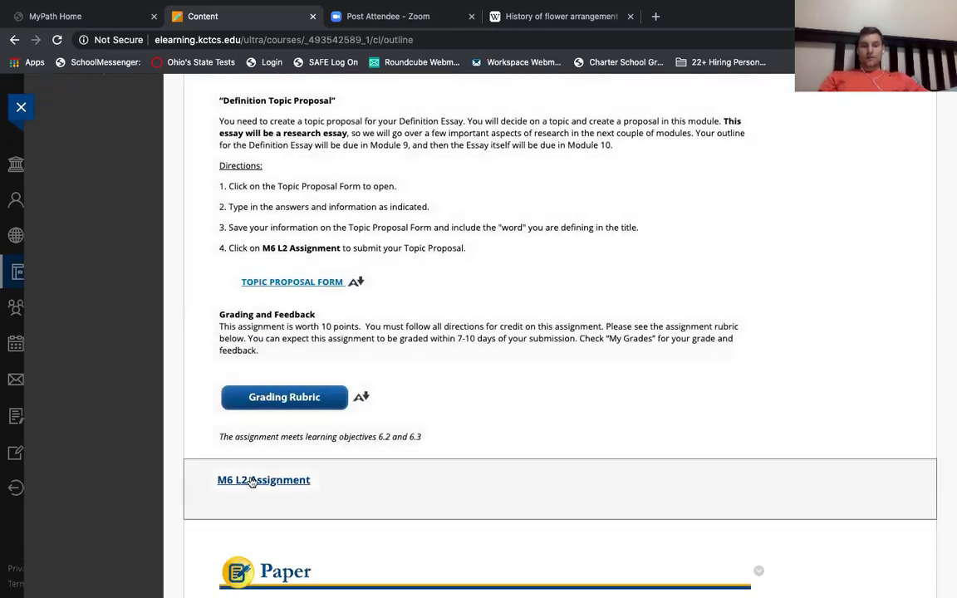
- Open the M6 L2 Assignment page and its Write Submission text editor
left_click(259, 481)
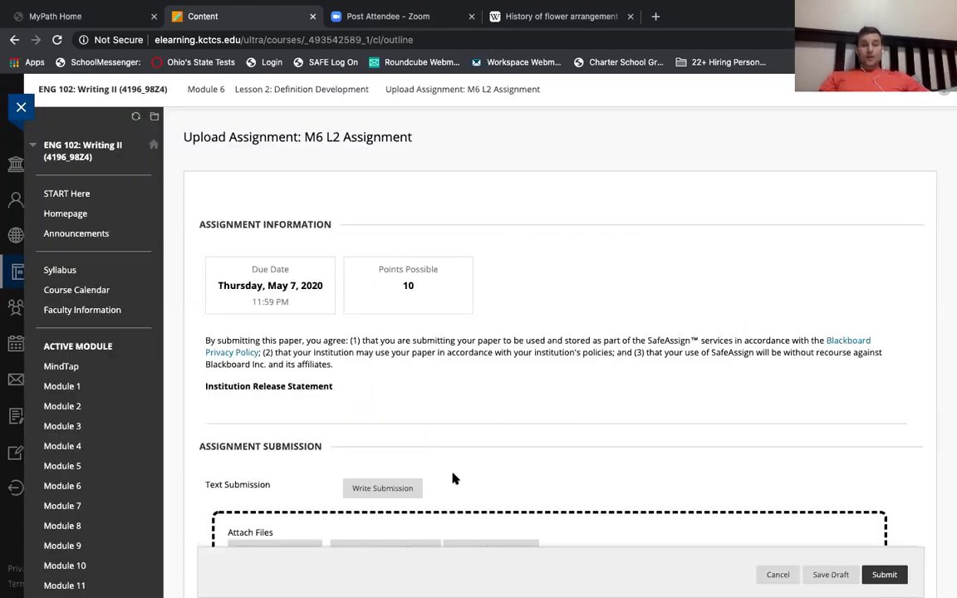
left_click(384, 488)
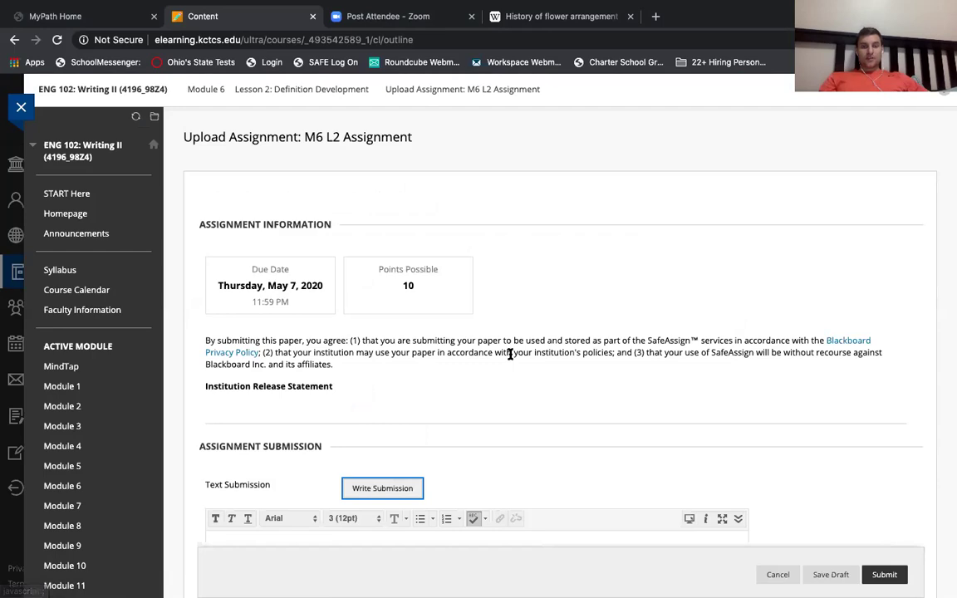
scroll(510, 354, "down", 2)
- Type throwaway test text into the submission box, then erase it all
left_click(434, 427)
type("ogvlkdkladsfkl;ads")
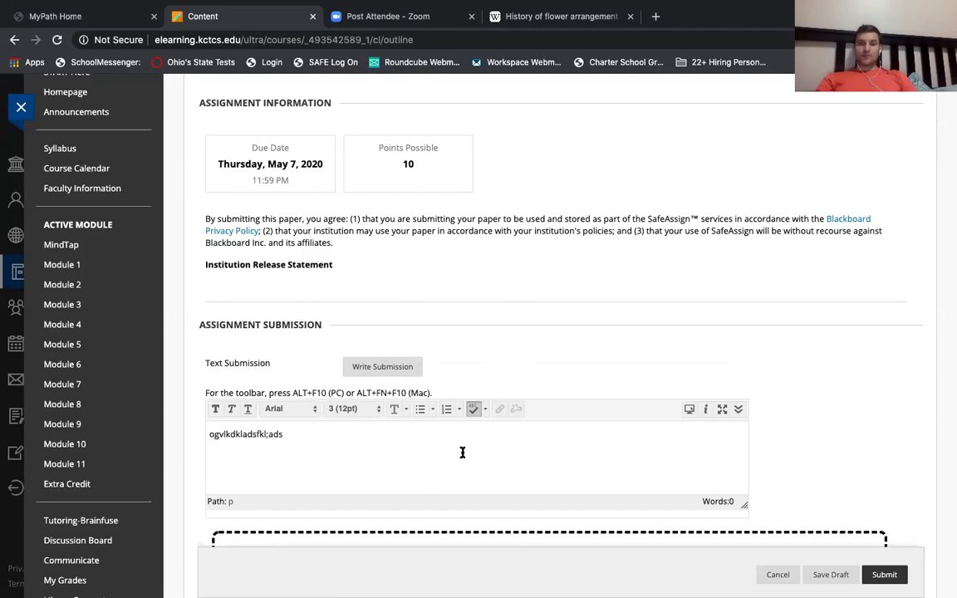
key("ctrl+a")
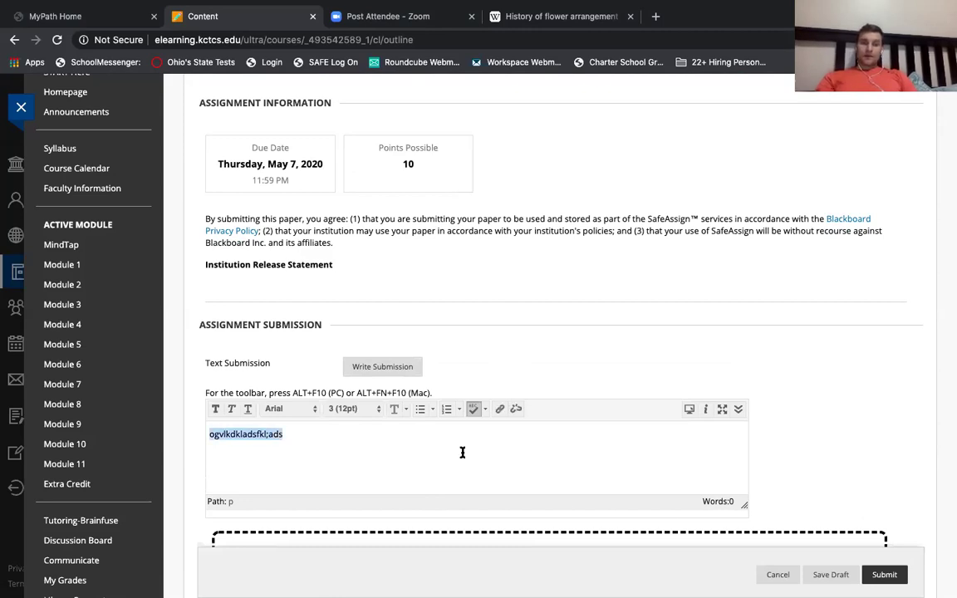
key("BackSpace")
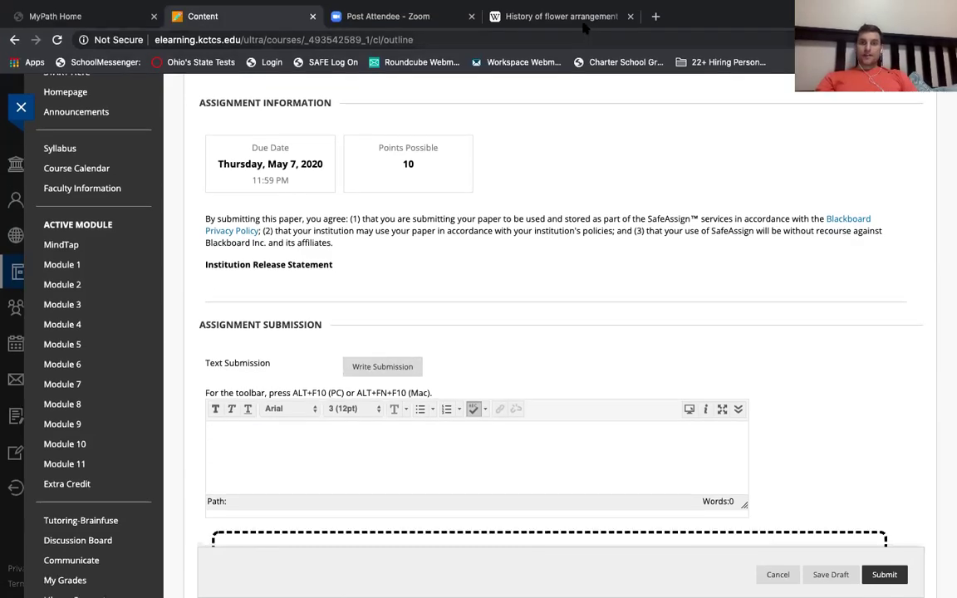
- Copy the History of flower arrangement article's web address and paste it into the Blackboard submission box
left_click(583, 22)
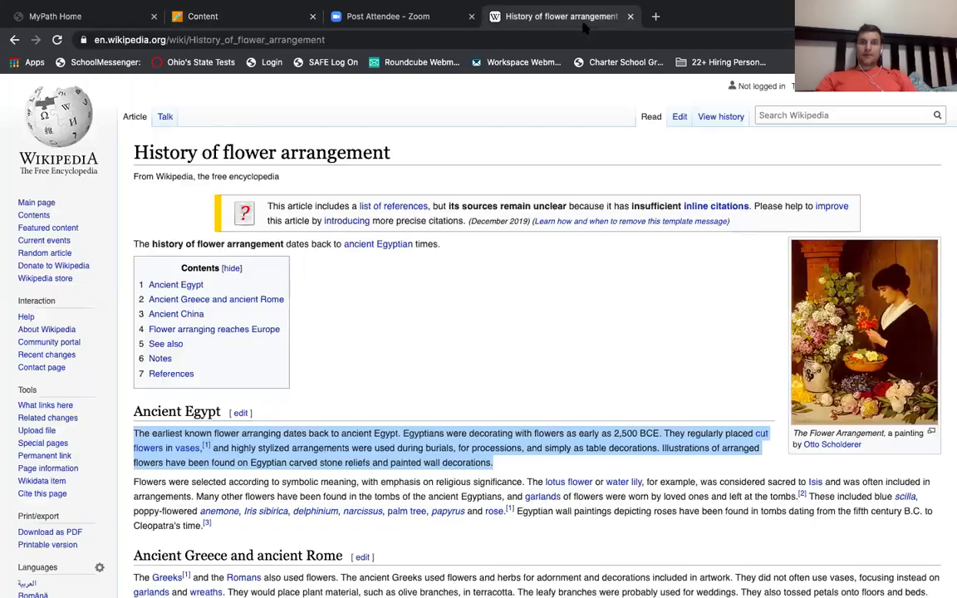
left_click(403, 38)
double_click(403, 37)
left_click(403, 38)
double_click(404, 38)
left_click_drag(404, 37, 81, 38)
key("ctrl+c")
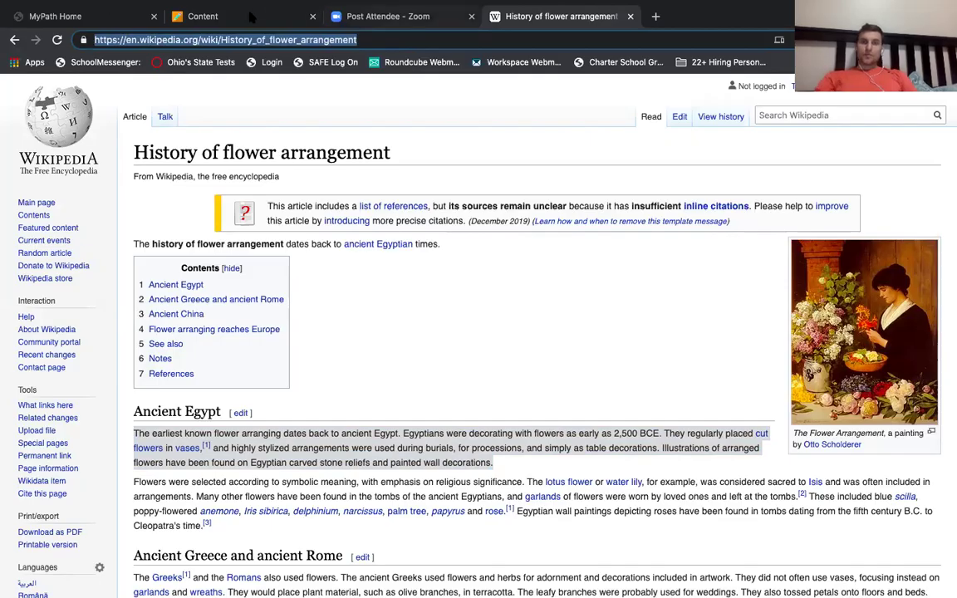
left_click(208, 16)
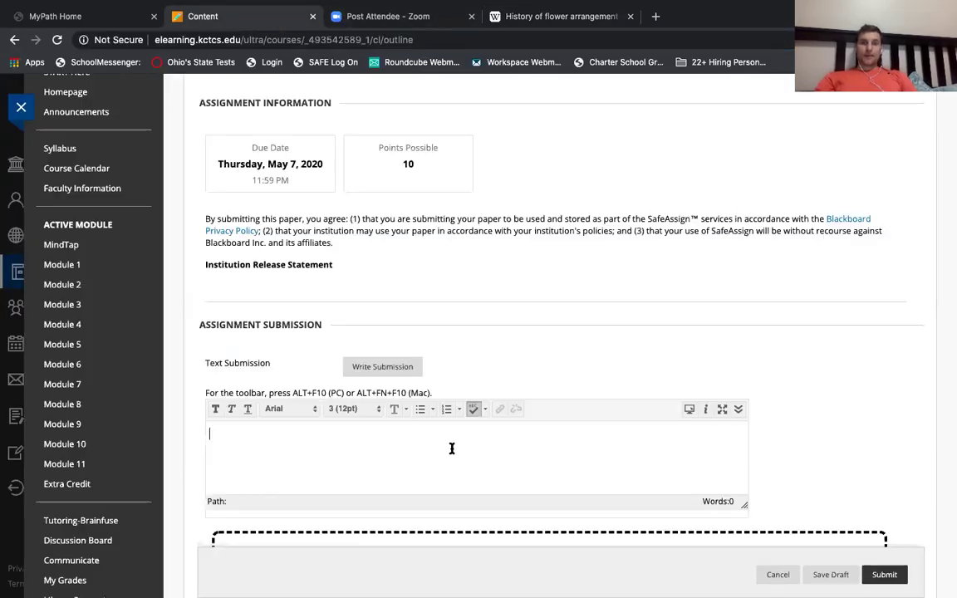
key("ctrl+v")
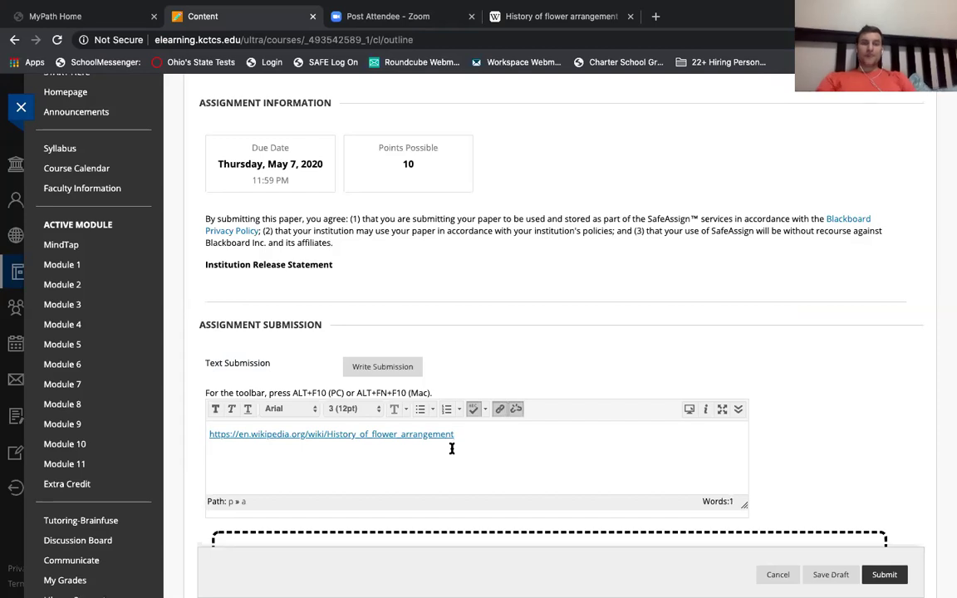
- Back in the Wikipedia article, select the first Ancient Egypt paragraph
left_click(552, 15)
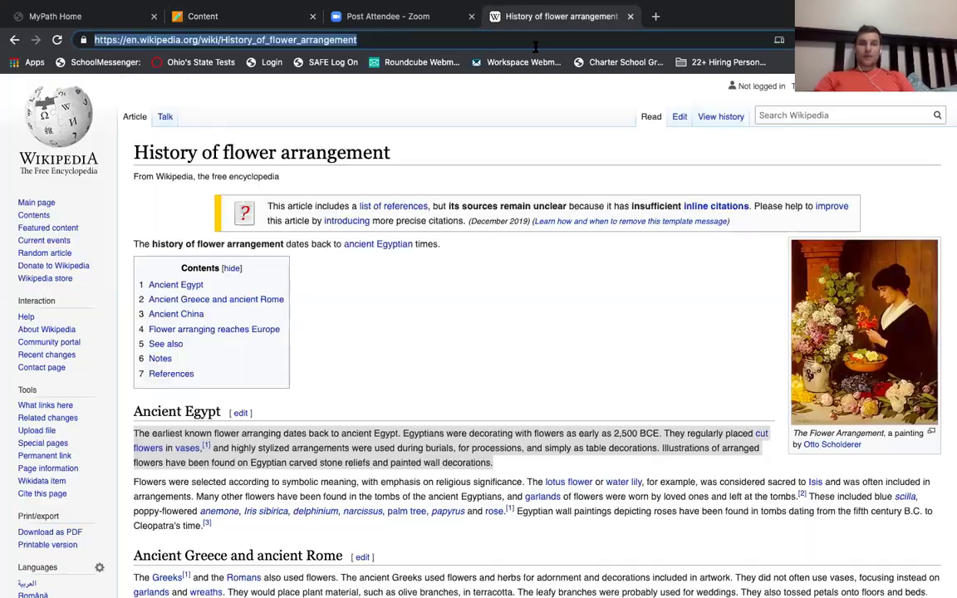
left_click(150, 398)
left_click_drag(134, 432, 476, 520)
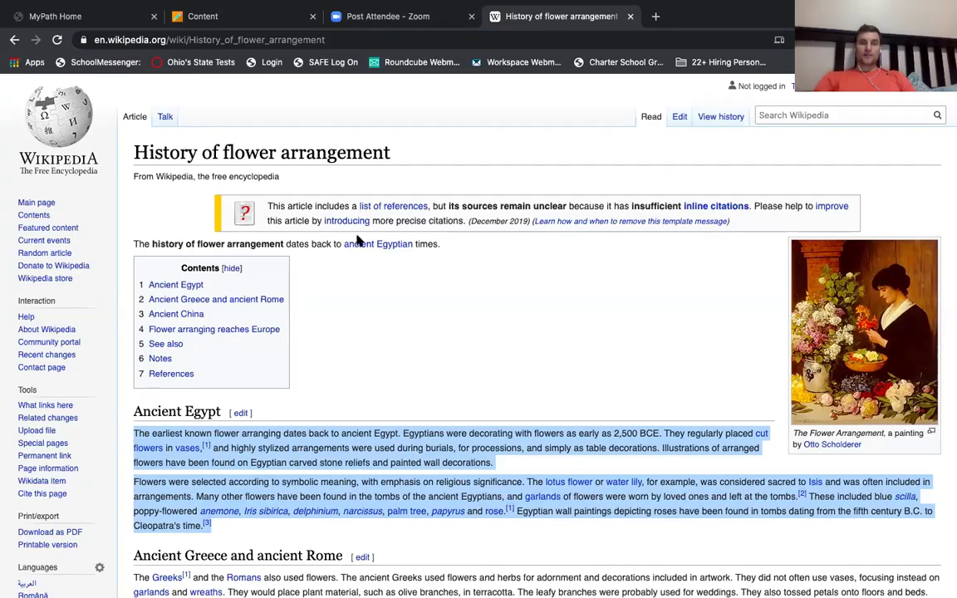
- Replace the pasted link in the submission box with the copied Ancient Egypt passage
left_click(241, 23)
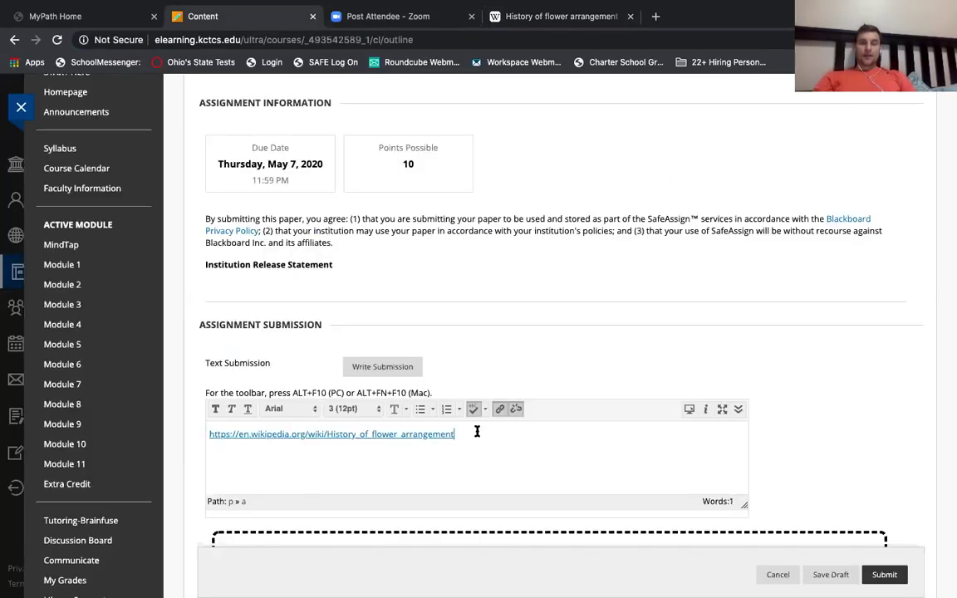
key("super+a")
key("BackSpace")
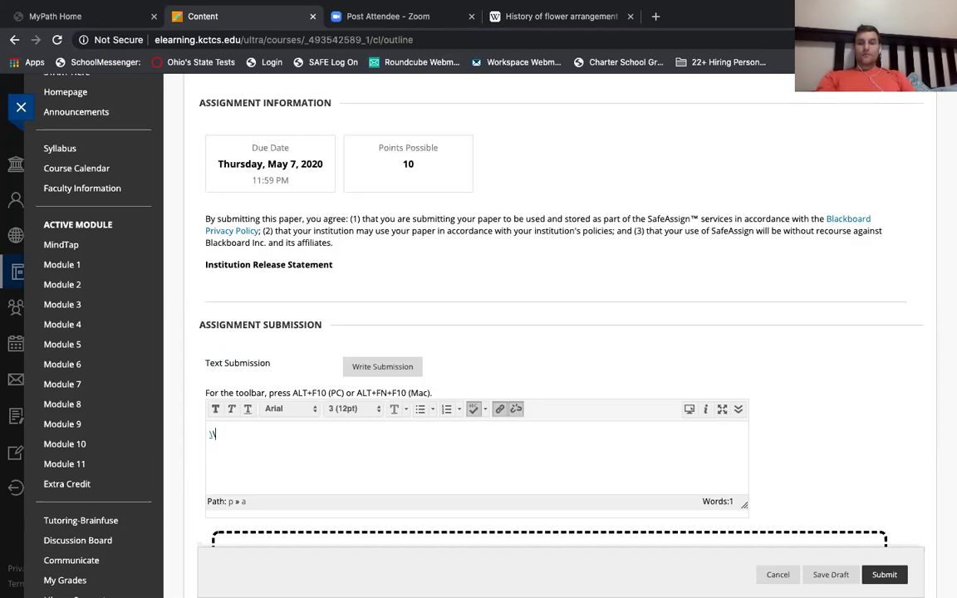
key("BackSpace")
key("super+v")
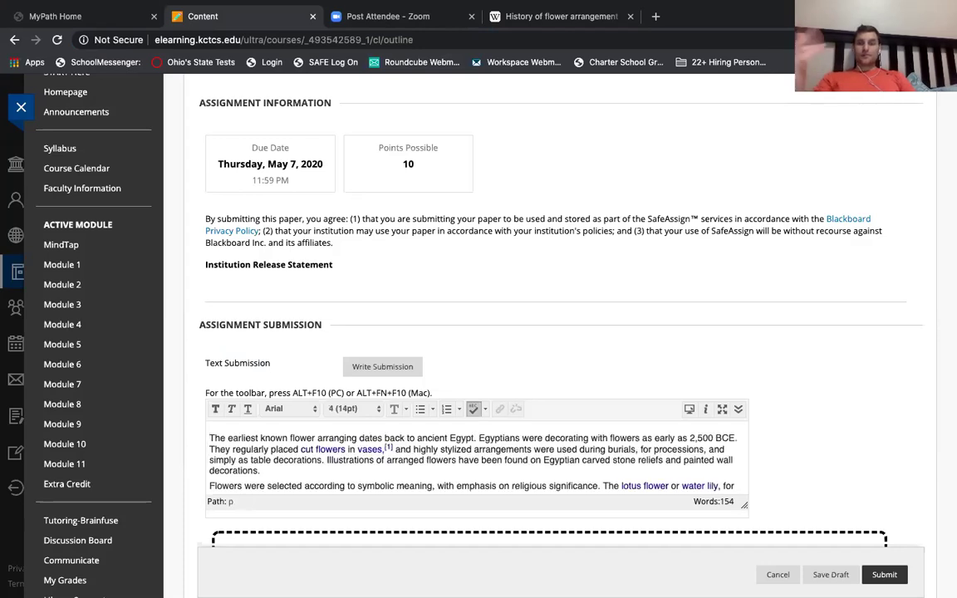
scroll(698, 391, "down", 5)
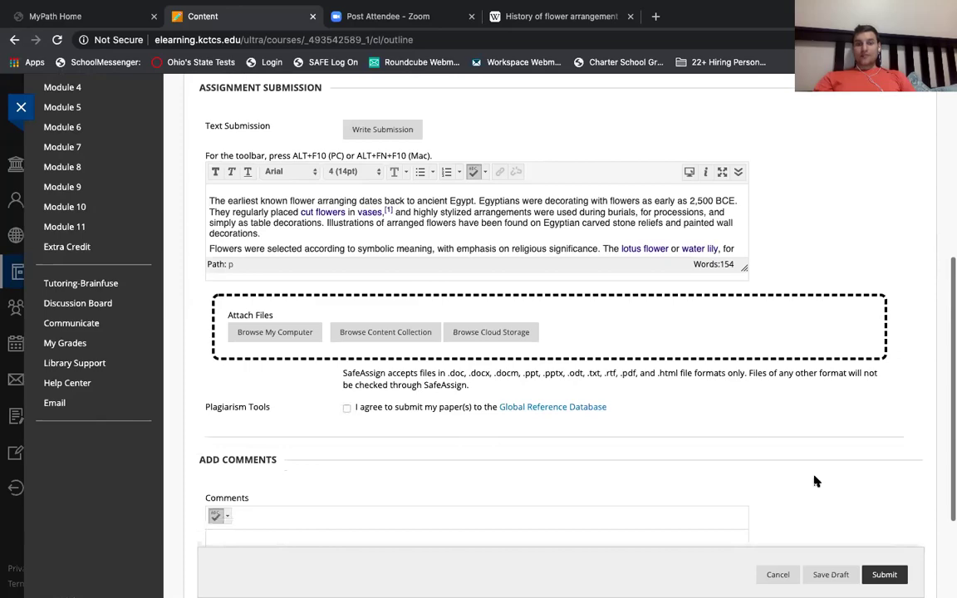
- Delete the first pasted paragraph and select the 'Flowers were selected' paragraph
left_click(377, 233)
triple_click(378, 233)
key("BackSpace")
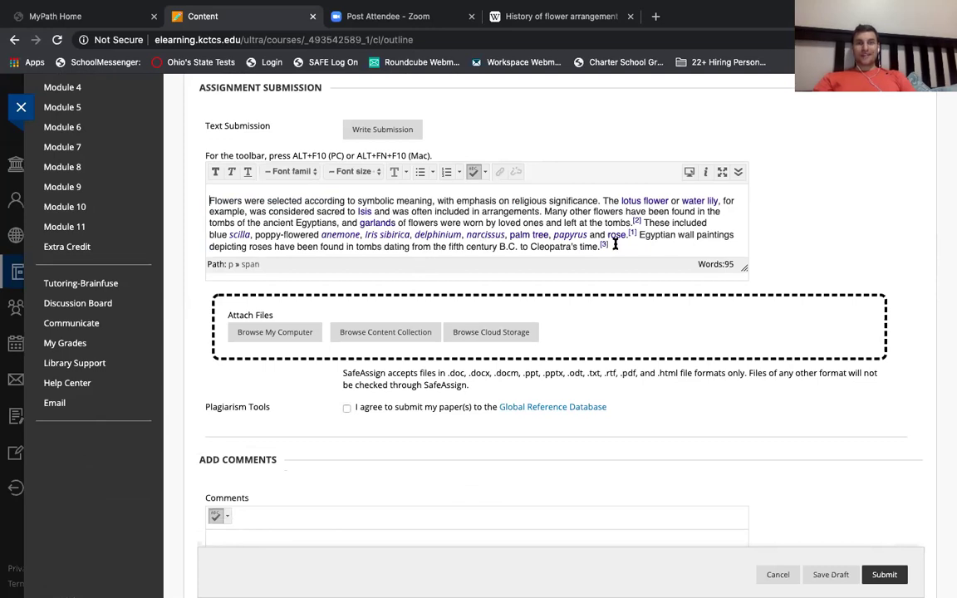
left_click_drag(619, 244, 171, 192)
key("BackSpace")
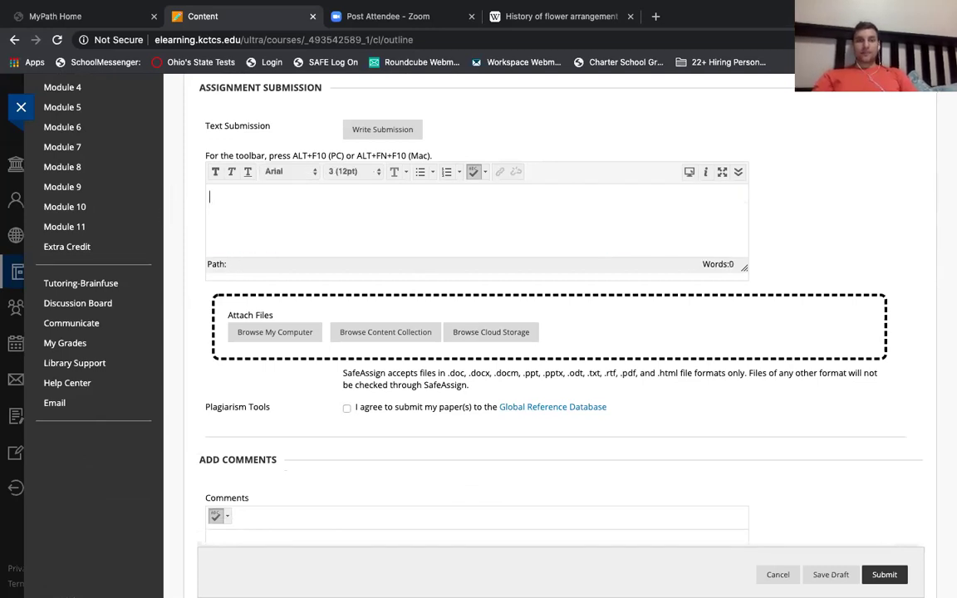